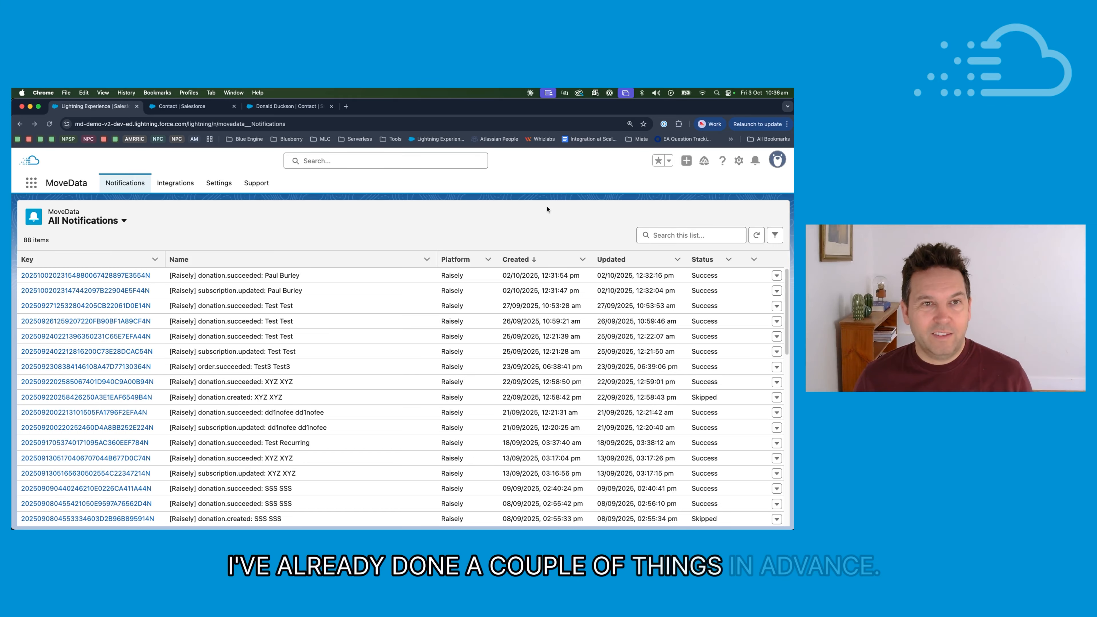
- Search the Contact object's fields for "high valu" to find the High Value Donor checkbox, and view the open donor contact record
left_click(196, 111)
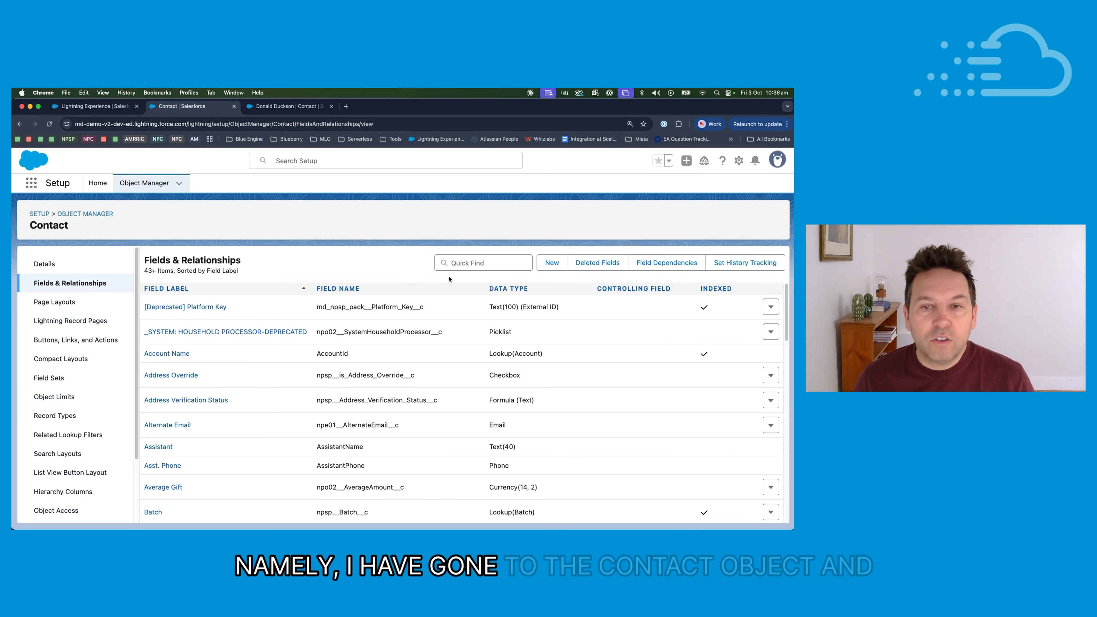
left_click(492, 265)
type("h")
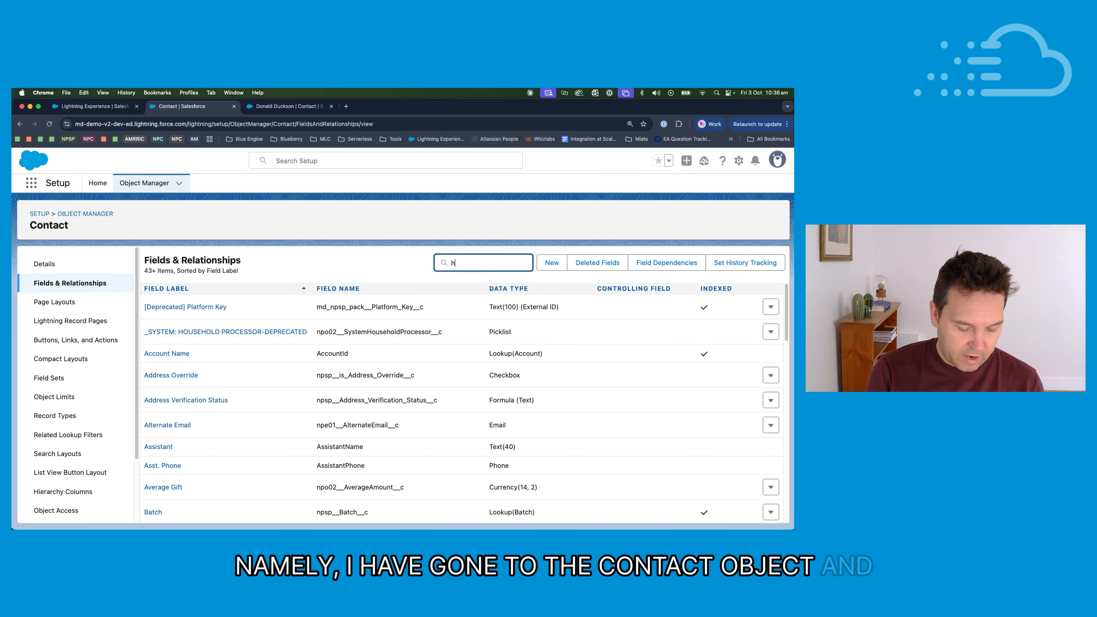
type("igh valu")
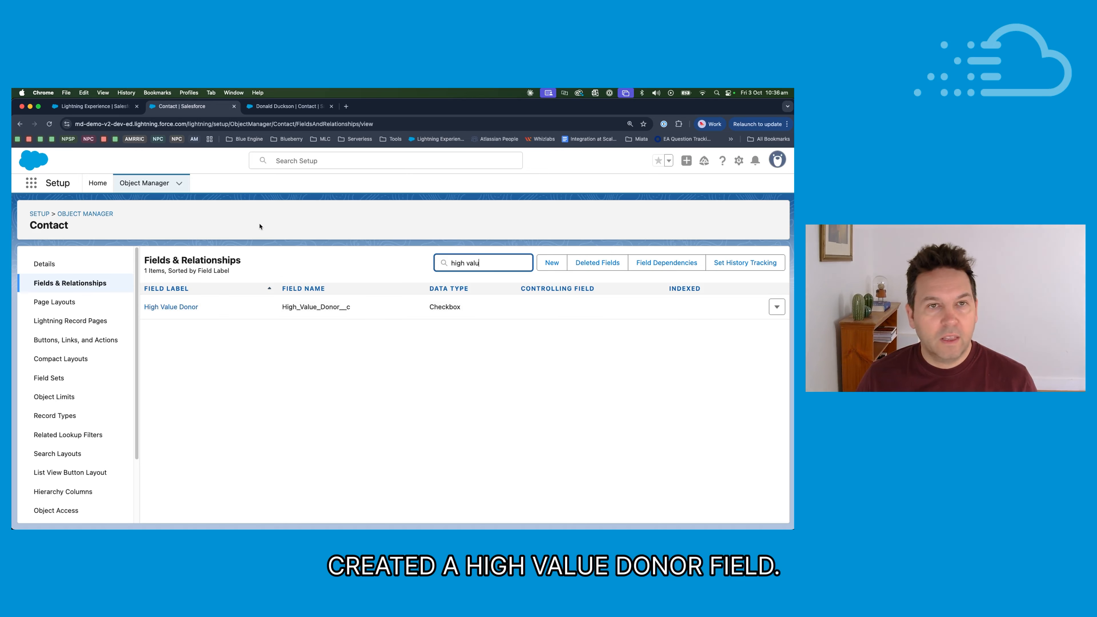
left_click(281, 108)
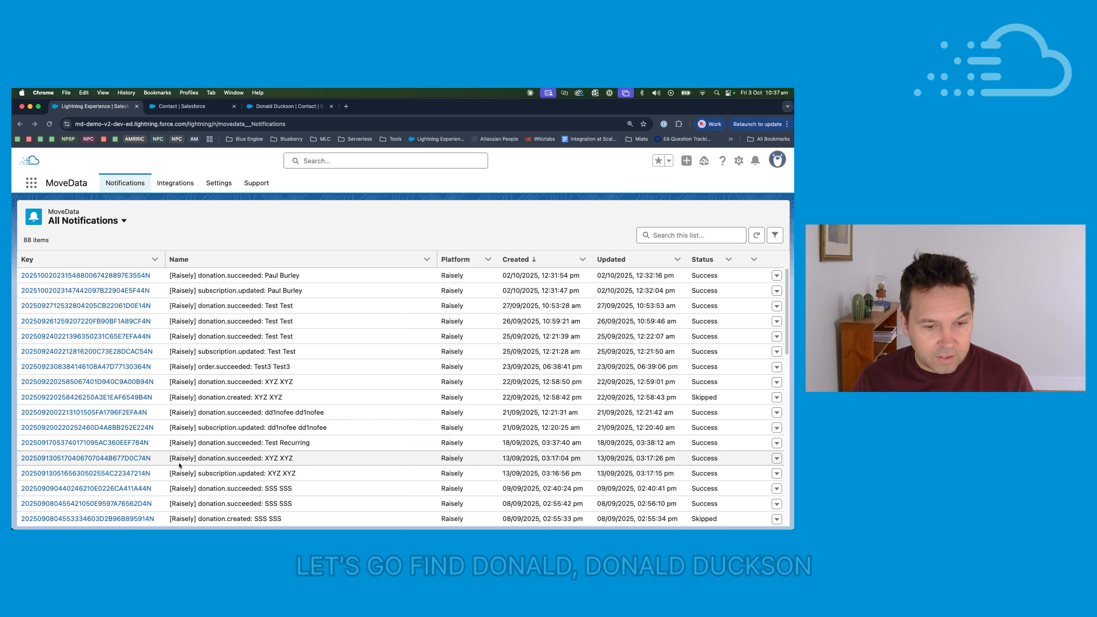
- Open the donor's donation.succeeded notification created 04/09/2025 at 12:17:01 pm in a new browser tab and review its related records
scroll(276, 400, "down", 4)
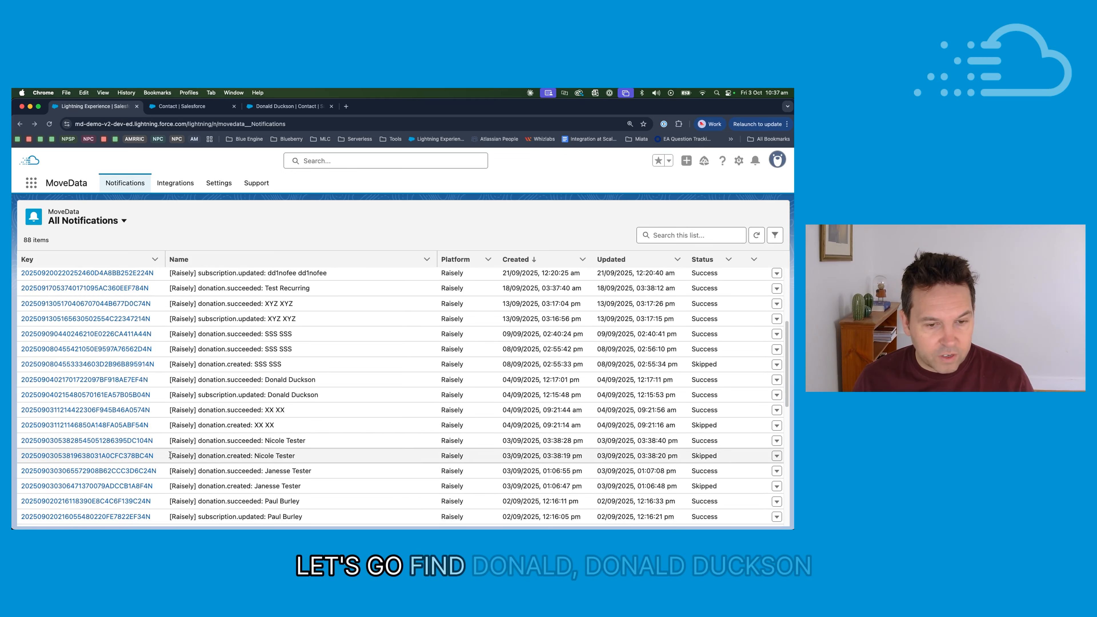
left_click(130, 380, "super")
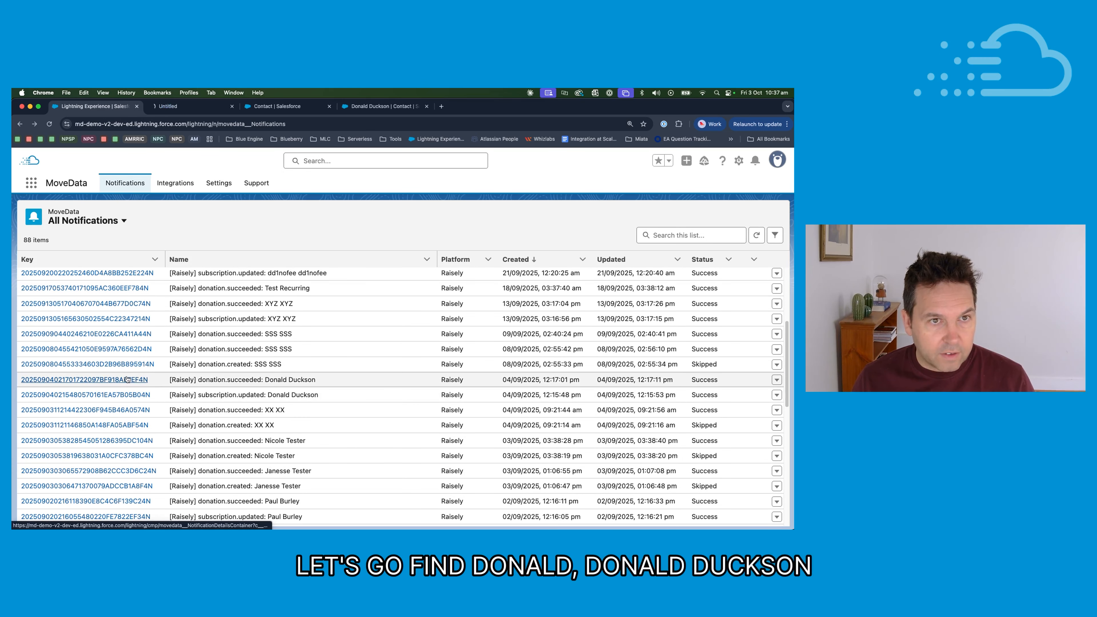
left_click(184, 107)
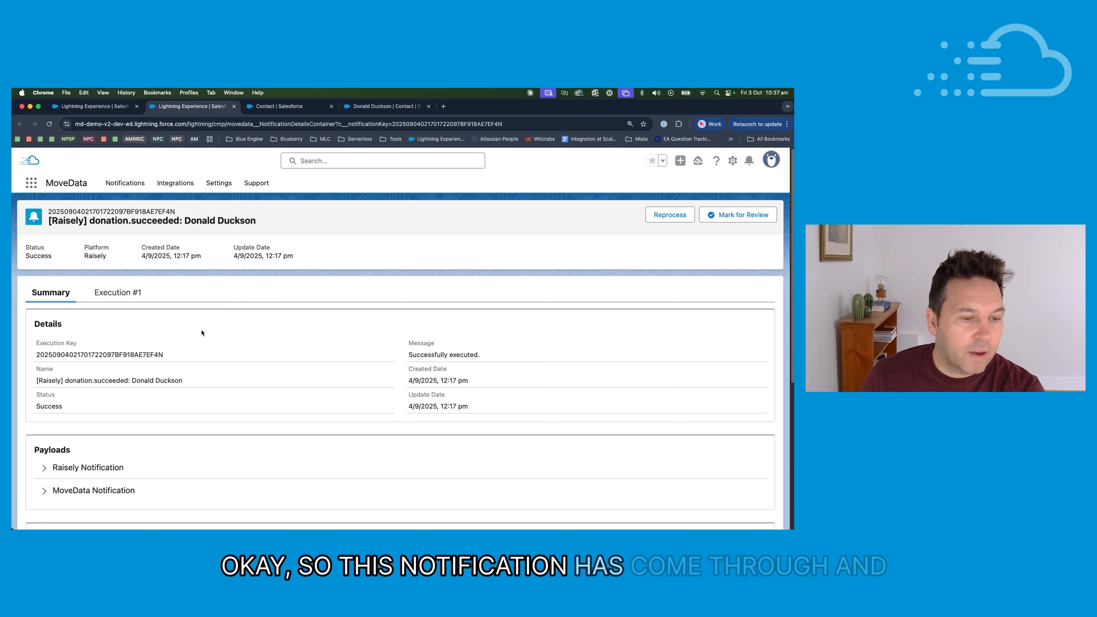
scroll(201, 333, "down", 5)
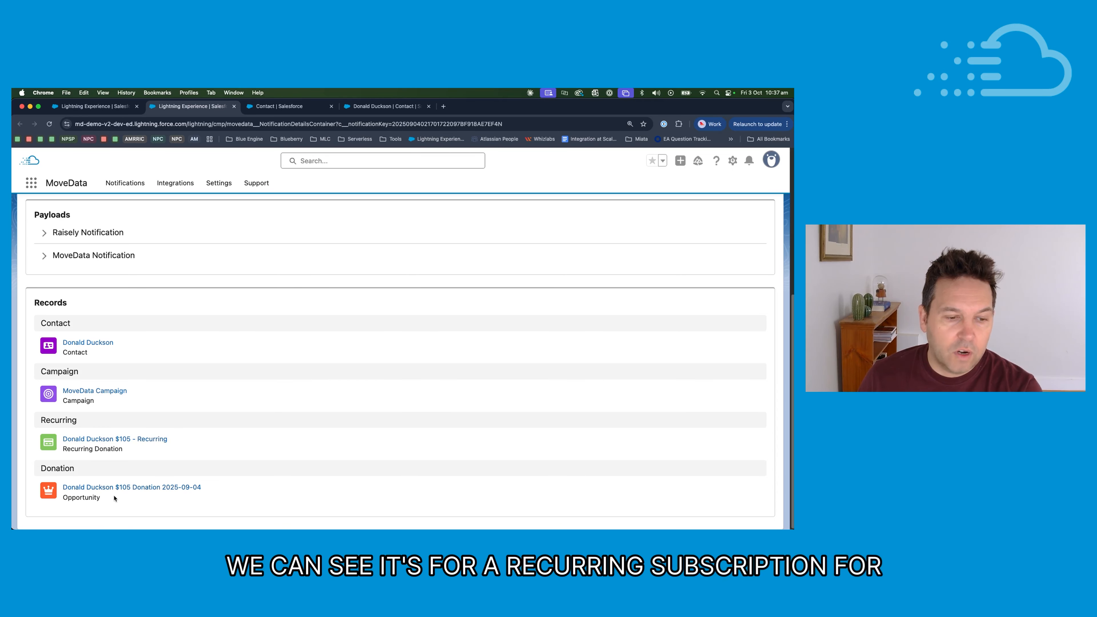
scroll(140, 385, "up", 1)
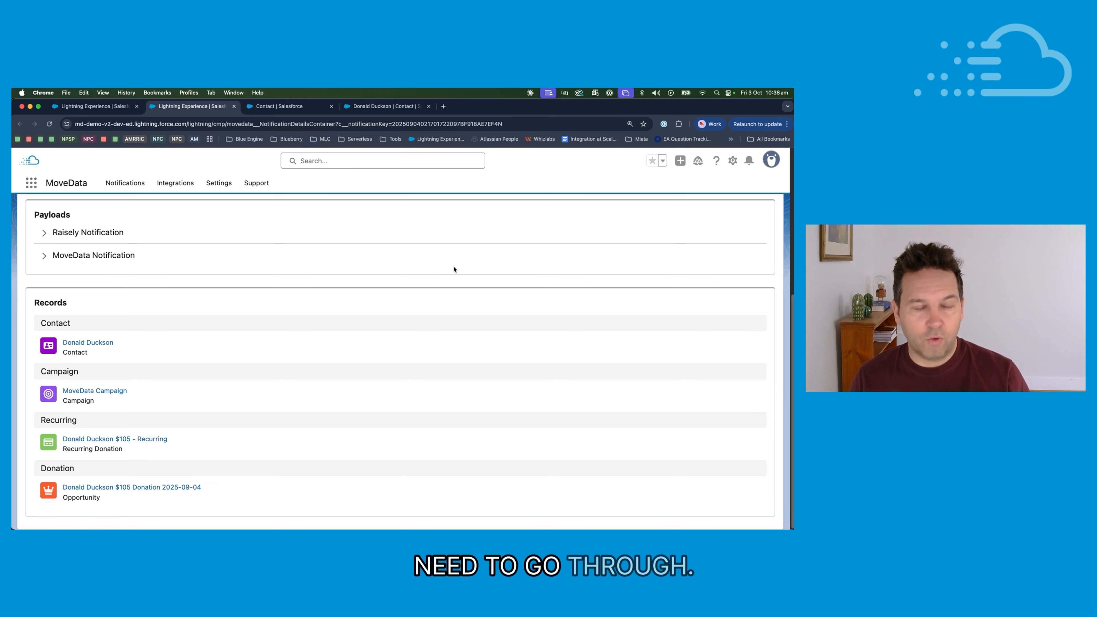
- Examine the Execution #1 log of the notification, following the order of the Contact, Campaign, Recurring and Donation phases
scroll(257, 308, "up", 6)
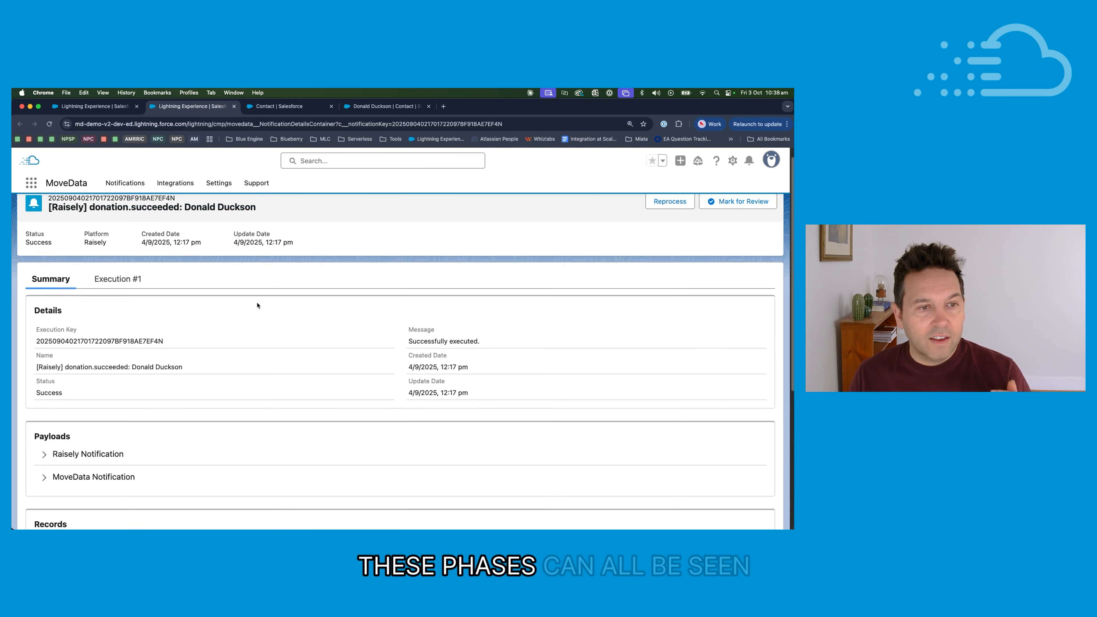
left_click(110, 294)
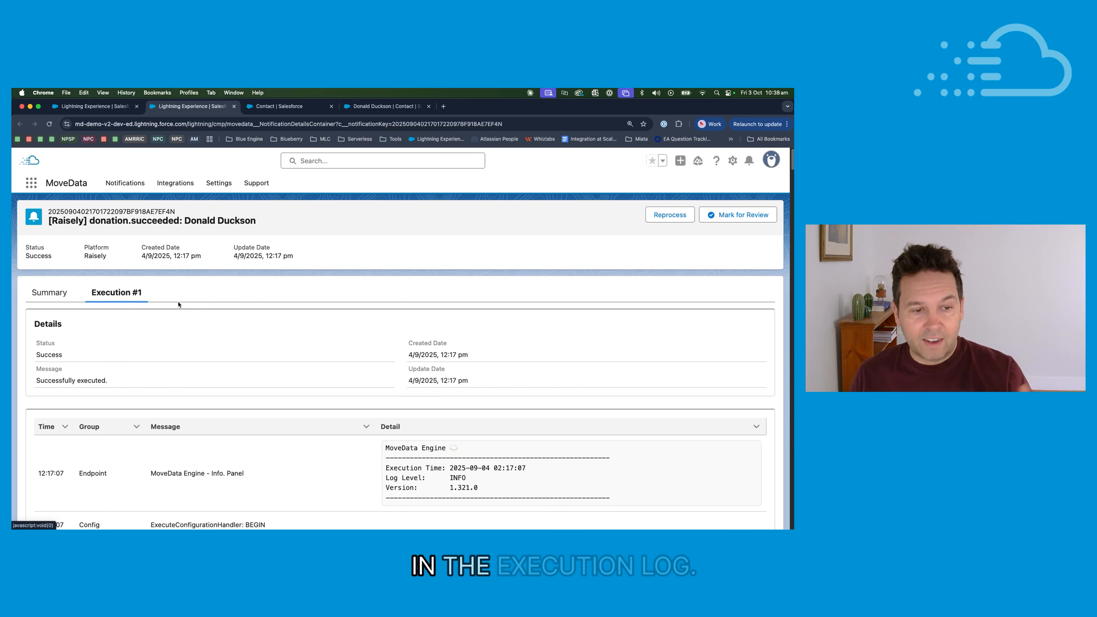
scroll(221, 314, "down", 5)
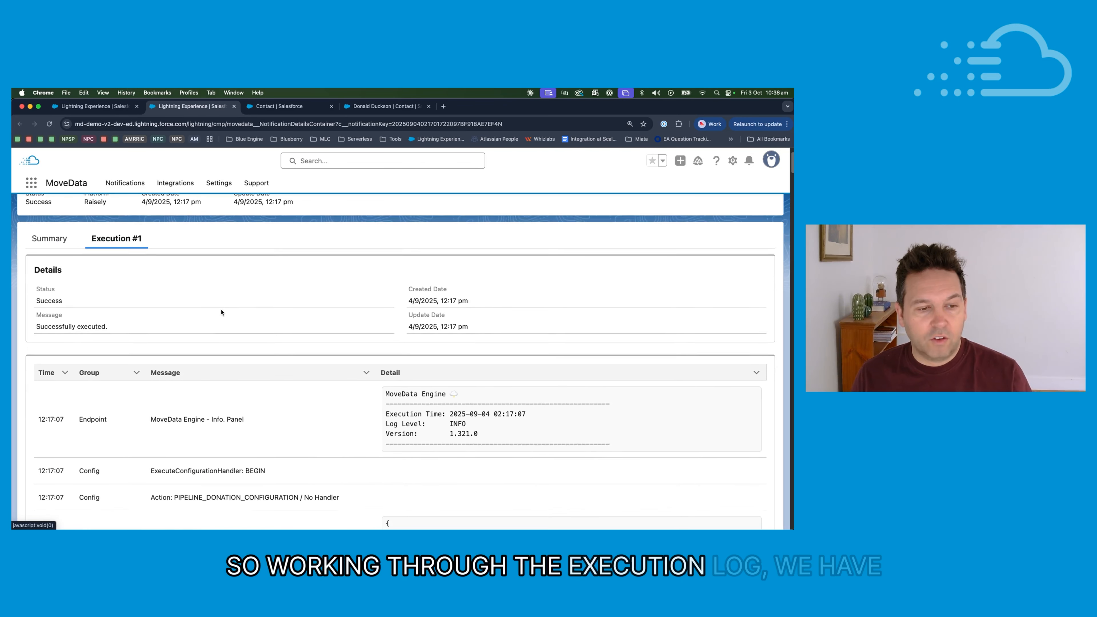
scroll(122, 293, "down", 10)
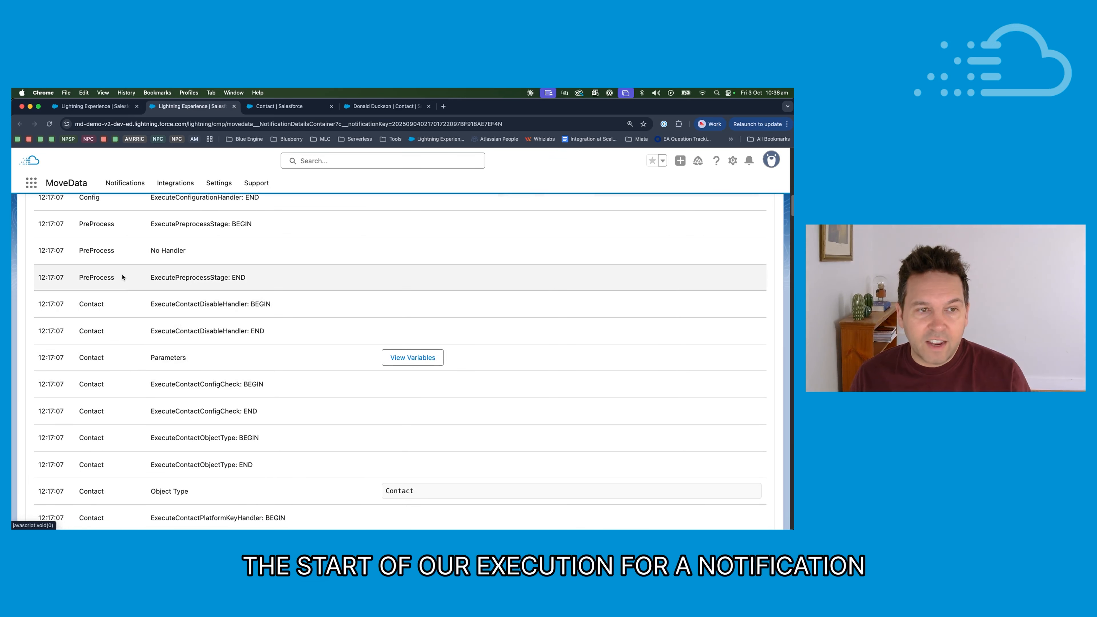
scroll(117, 333, "down", 2)
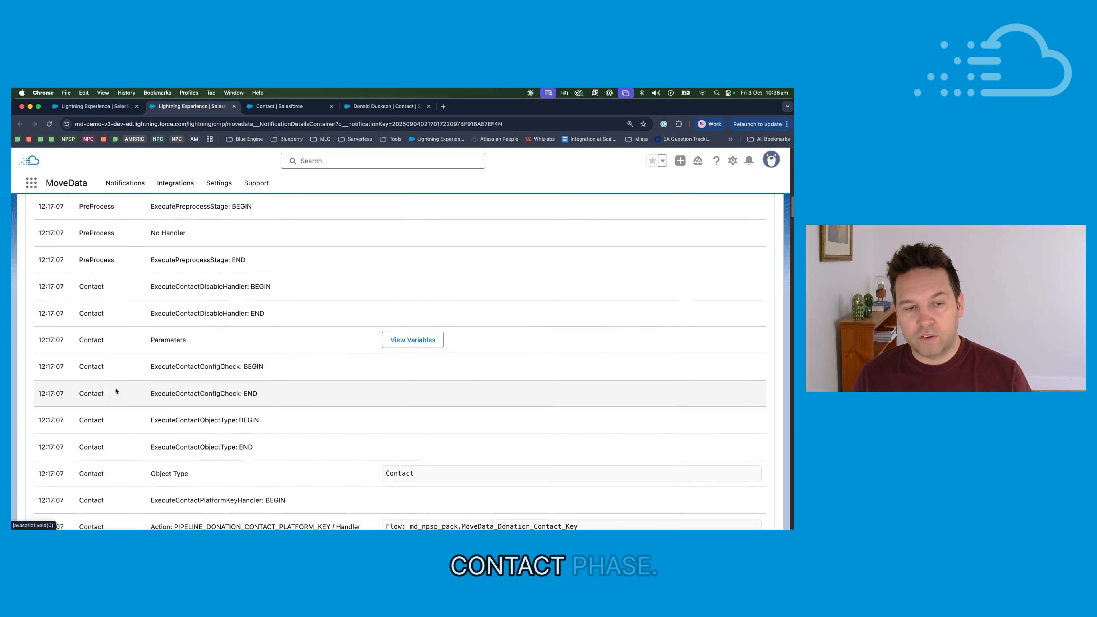
scroll(122, 351, "down", 10)
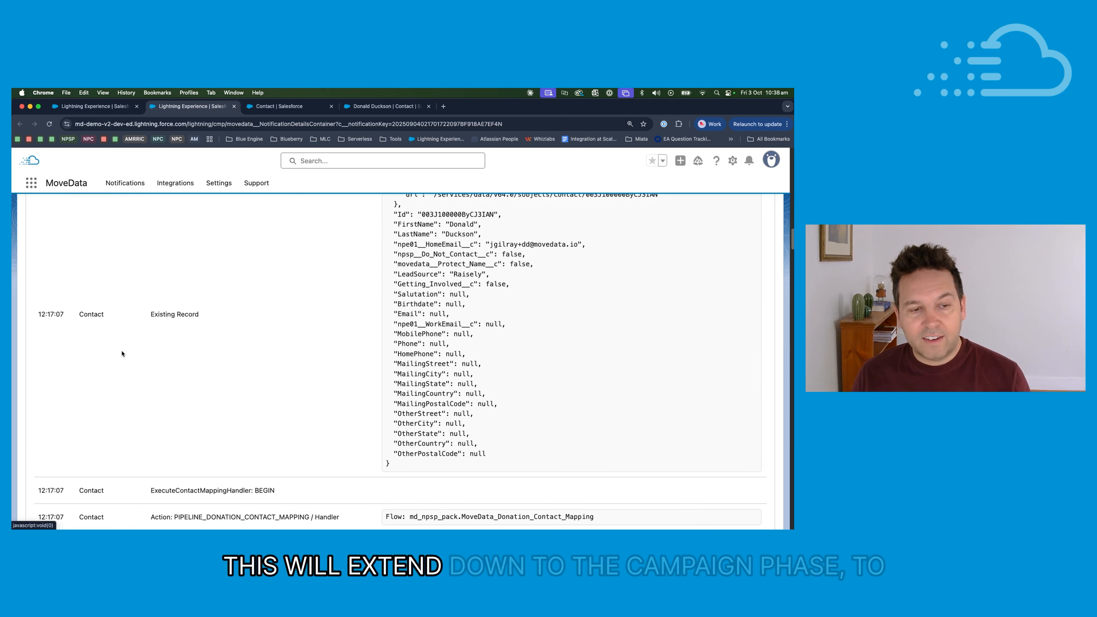
scroll(121, 353, "down", 15)
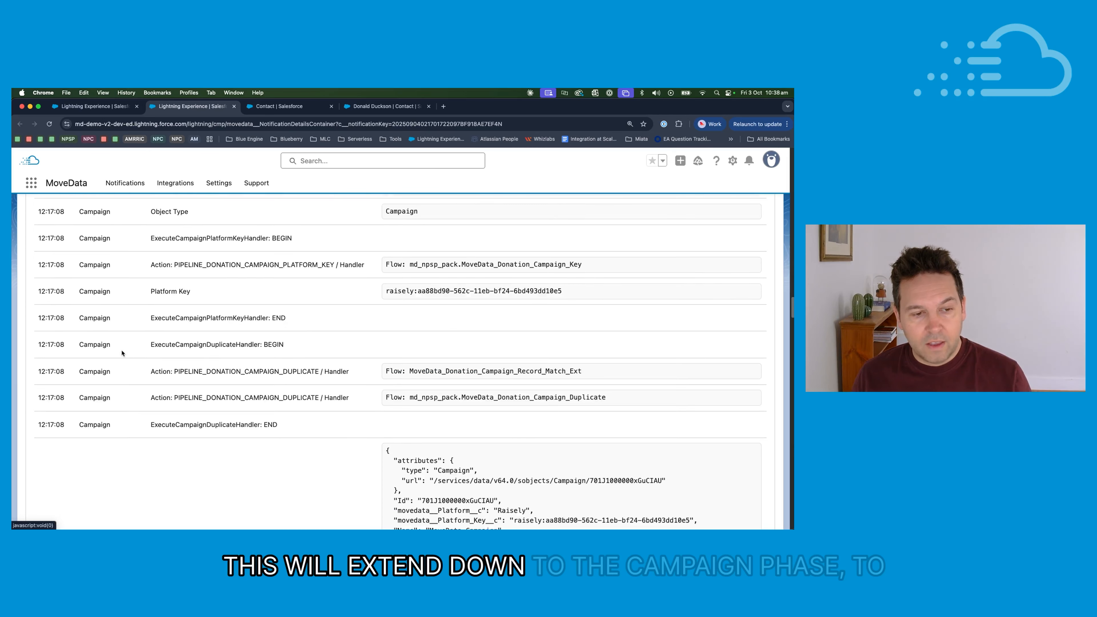
scroll(117, 341, "down", 15)
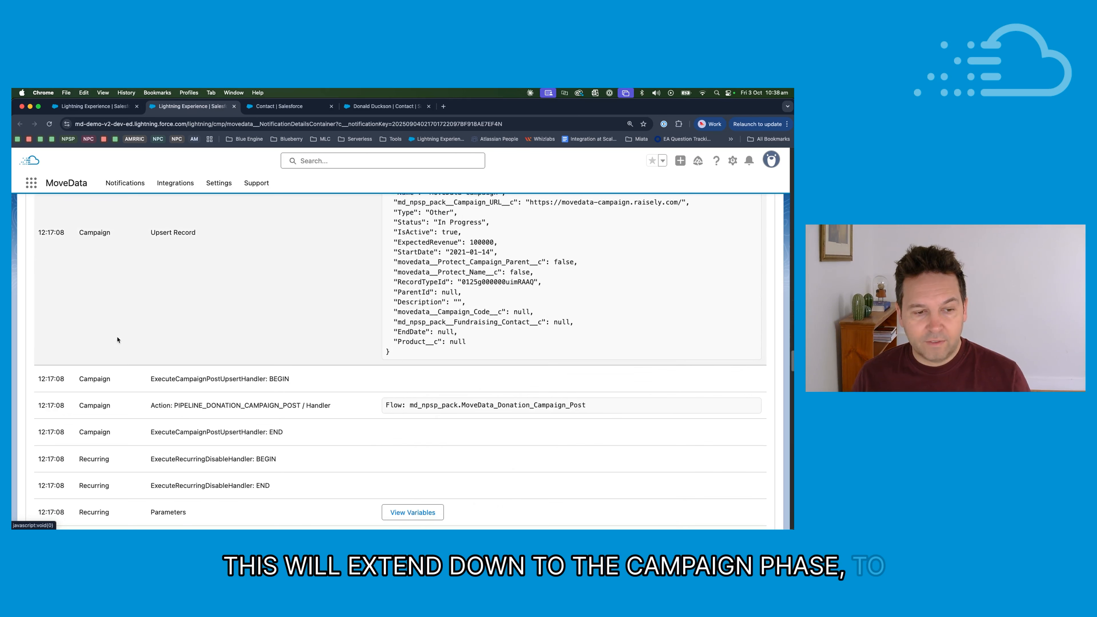
scroll(117, 339, "down", 15)
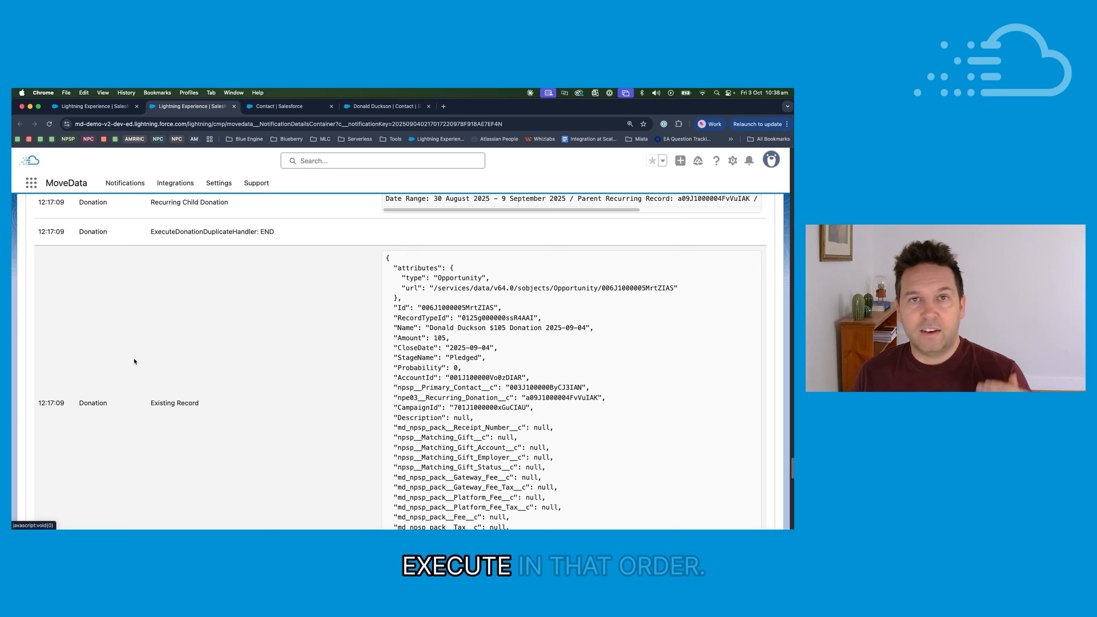
scroll(171, 348, "up", 20)
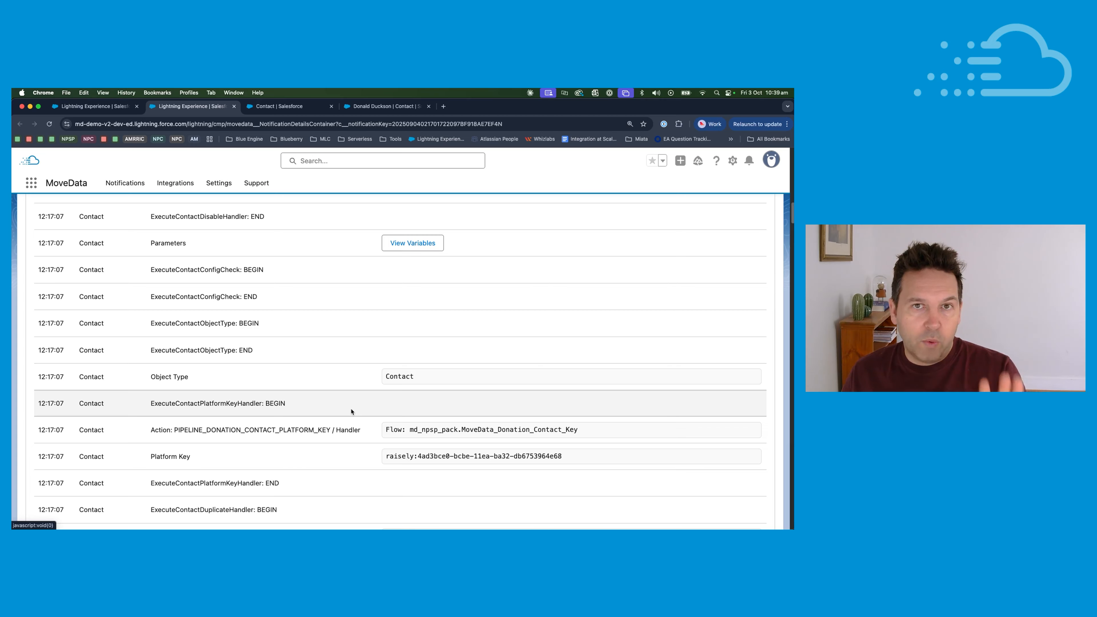
- View the variables logged under Parameters for the Contact phase and look through the Uncategorised list
left_click(414, 249)
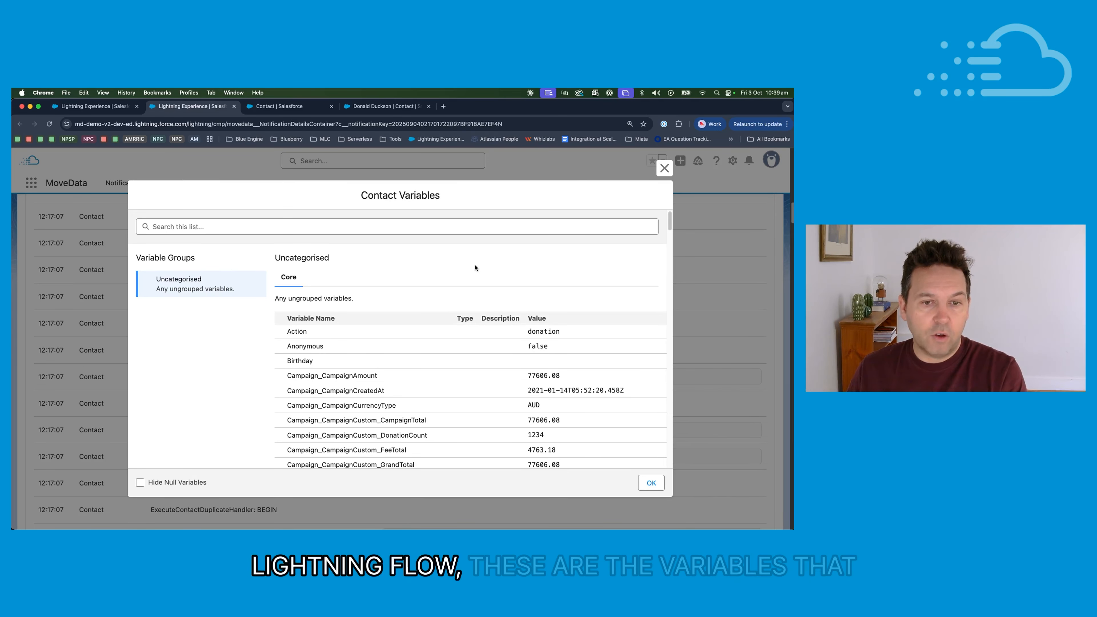
scroll(304, 360, "down", 3)
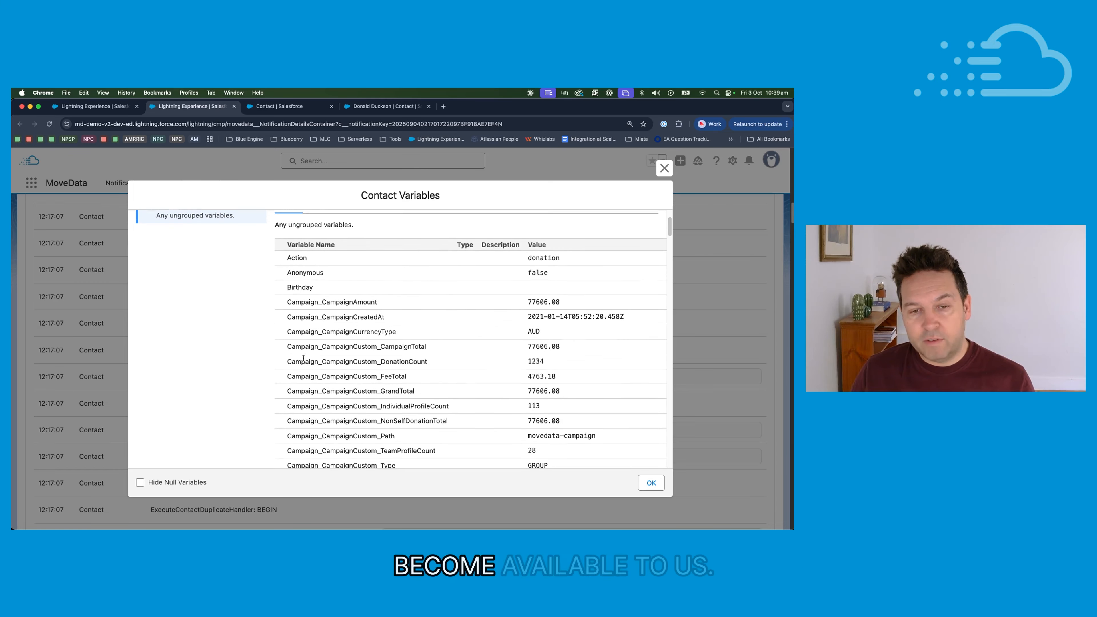
scroll(304, 360, "down", 5)
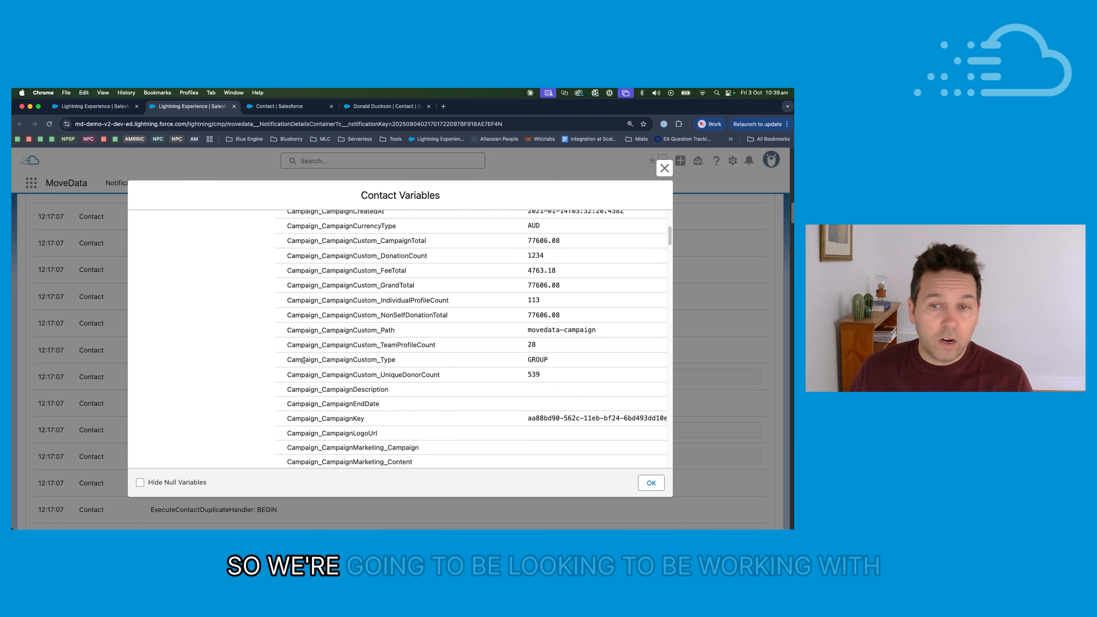
scroll(316, 343, "up", 10)
- Filter the contact variables by "Amoun" and inspect Donation_Amount and Donation_Financials_OriginAmount
left_click(294, 230)
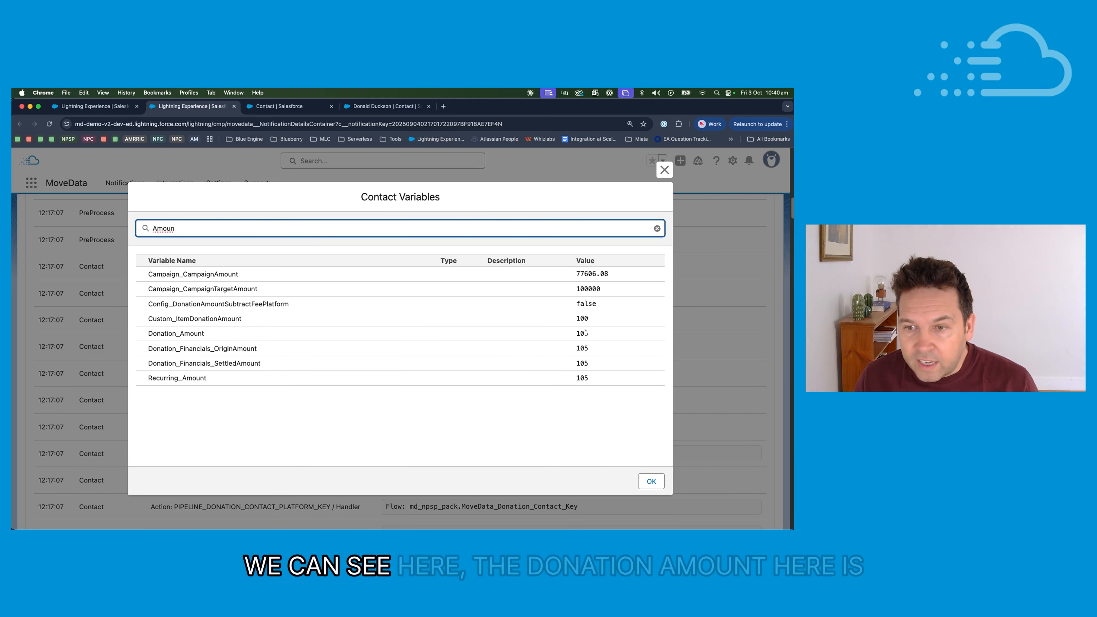
left_click_drag(589, 334, 146, 334)
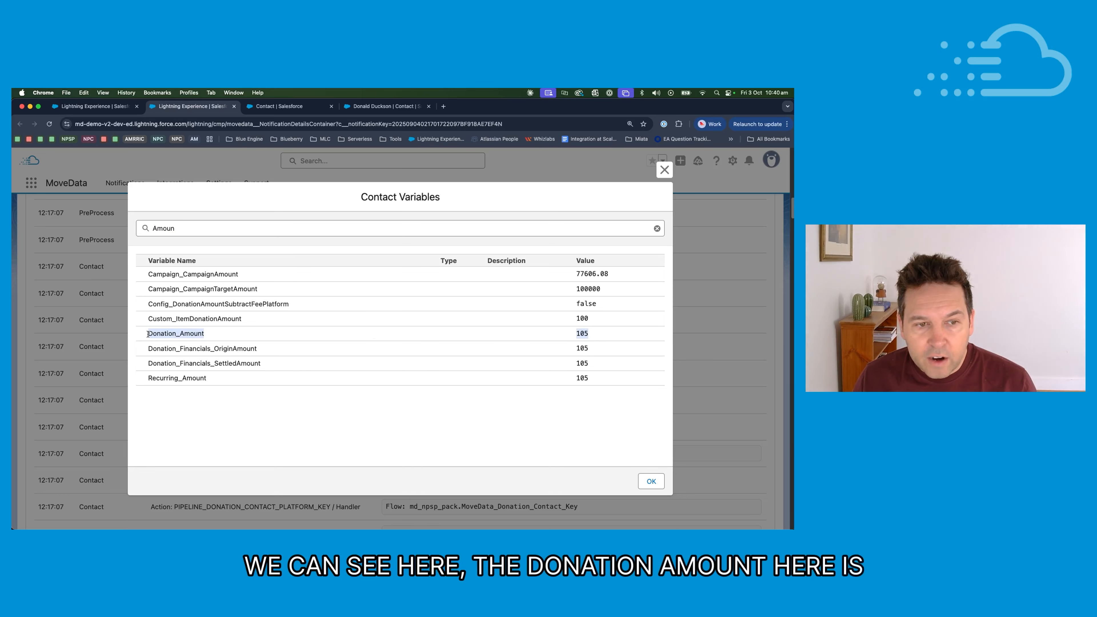
double_click(186, 334)
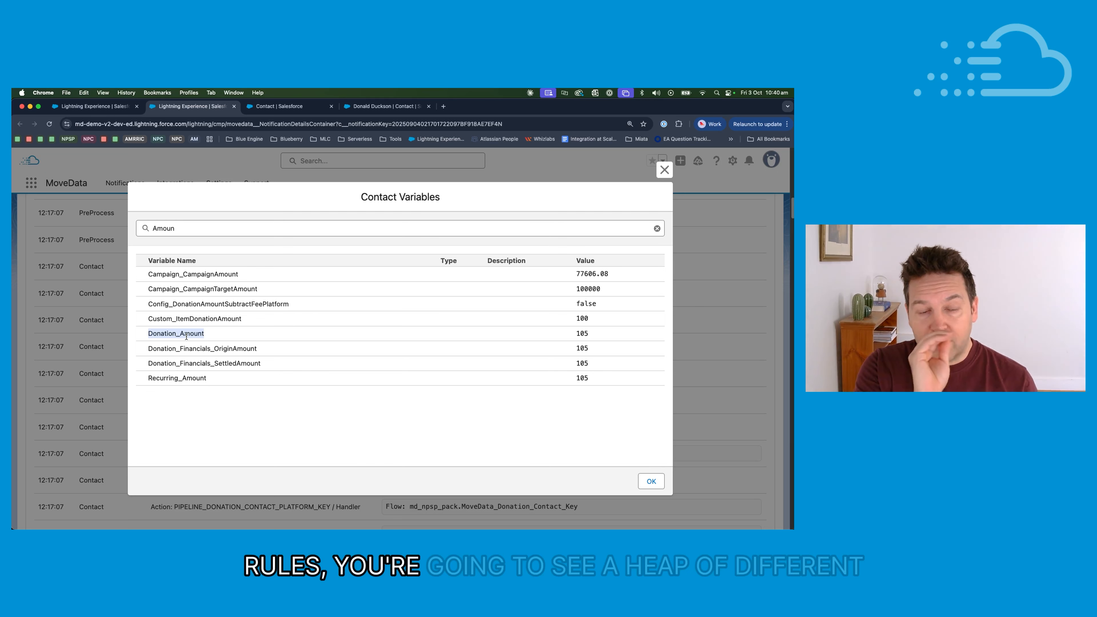
left_click(258, 400)
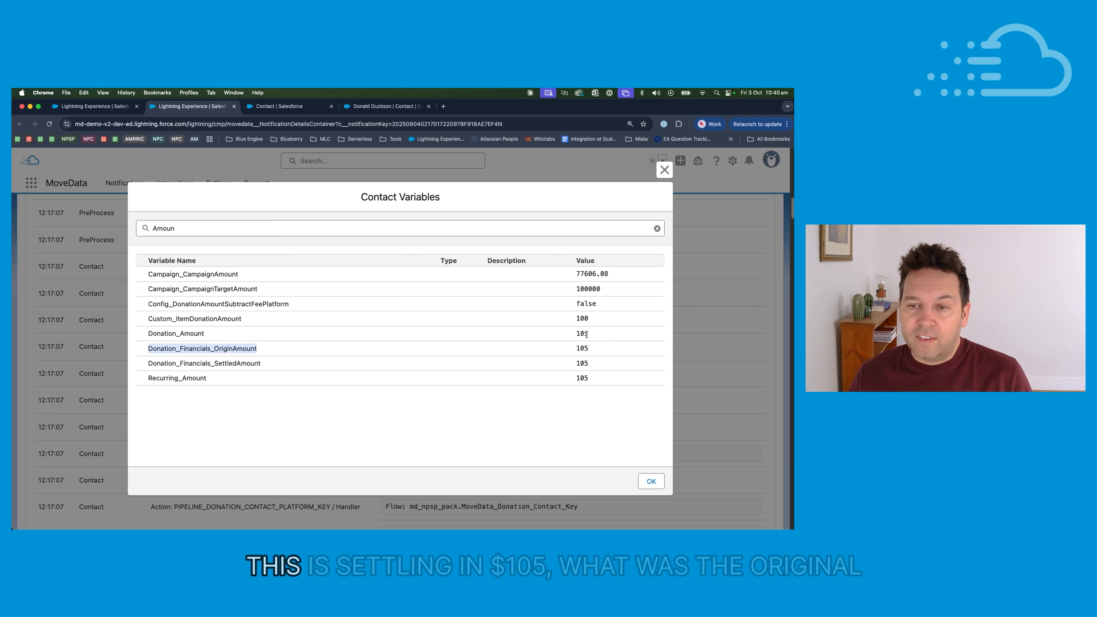
left_click(578, 405)
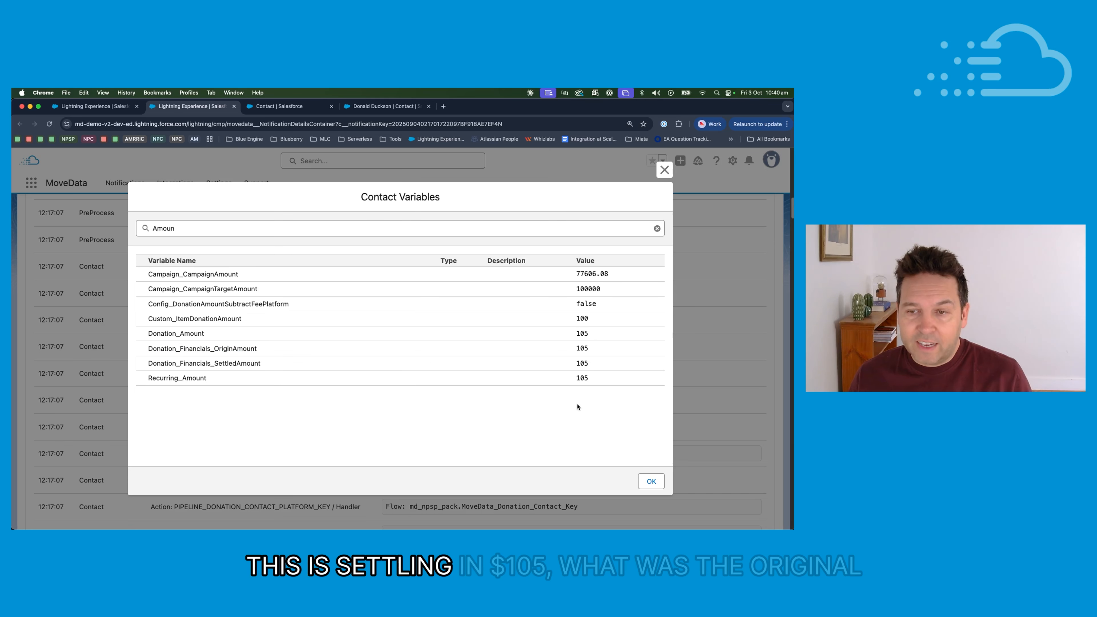
double_click(249, 350)
- Filter the contact variables by "Curren" and inspect the origin and settled currency types of the donation
left_click(181, 227)
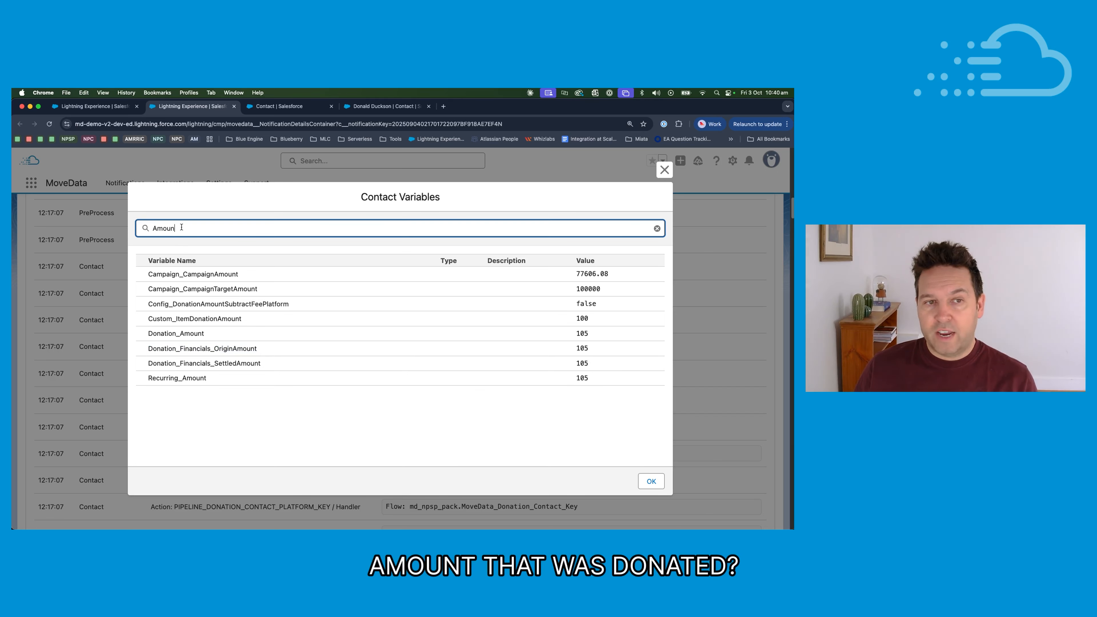
type("Curn")
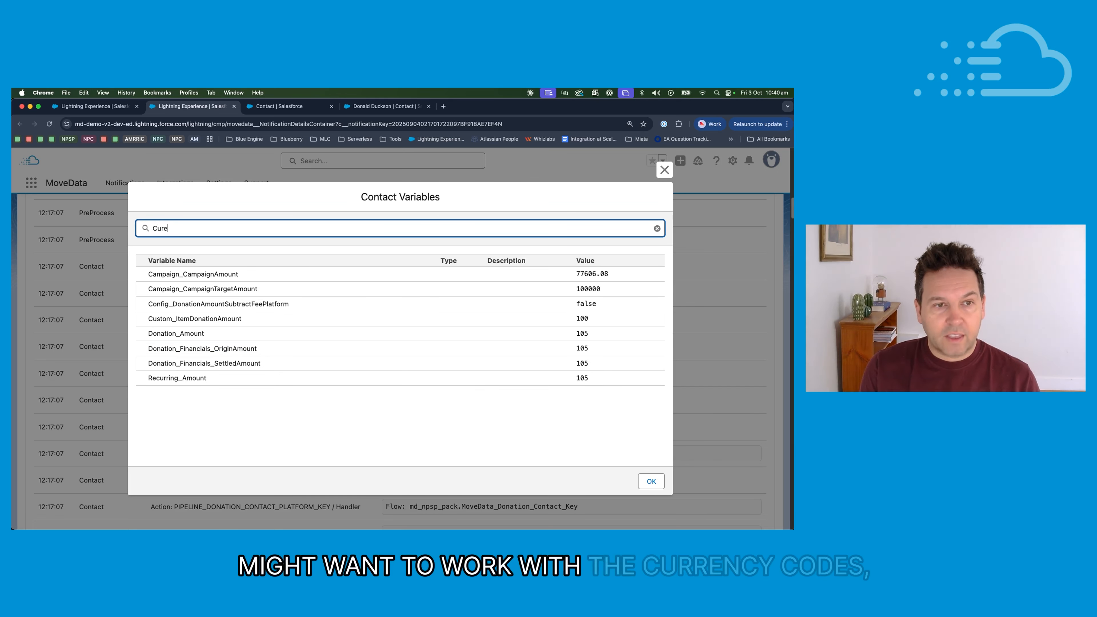
type("n")
type("r")
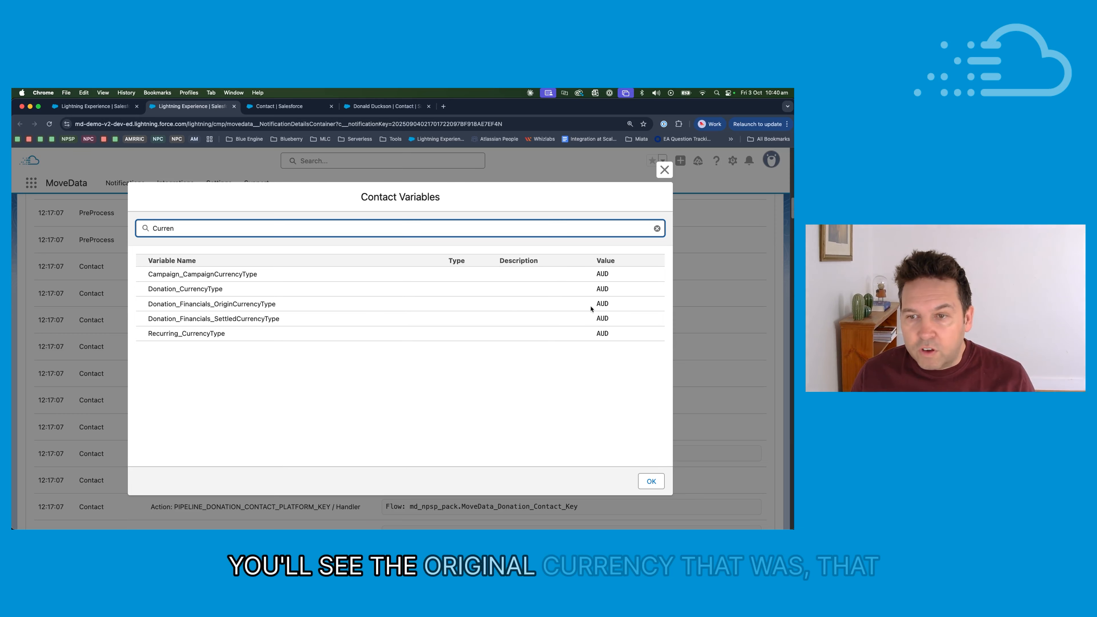
double_click(606, 304)
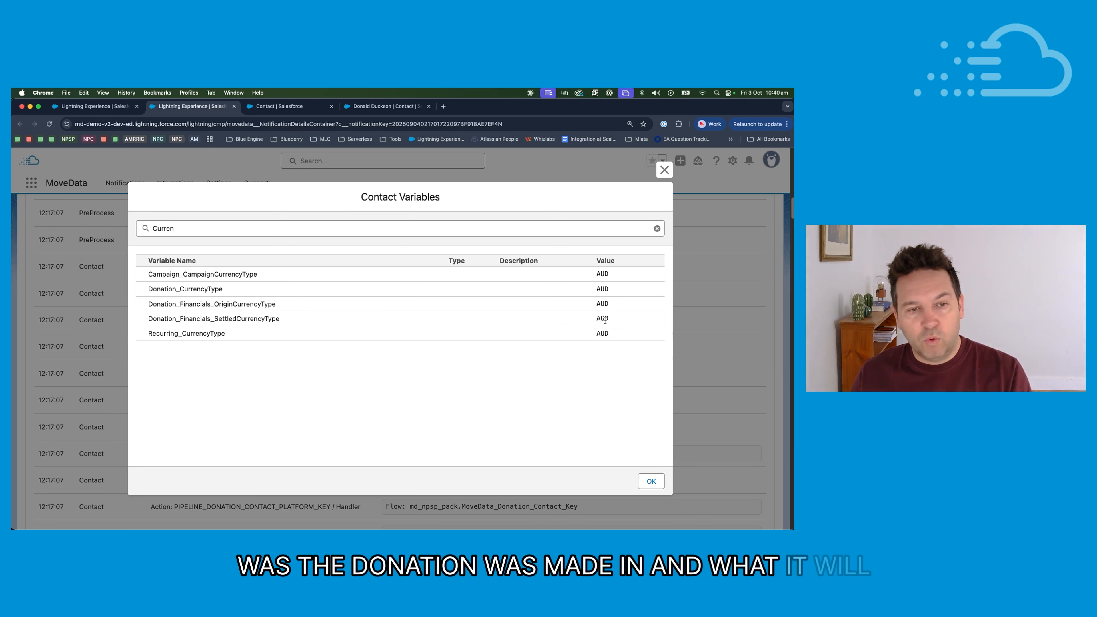
left_click(487, 412)
- Filter the contact variables by "name" and inspect the FirstName and LastName values
double_click(187, 228)
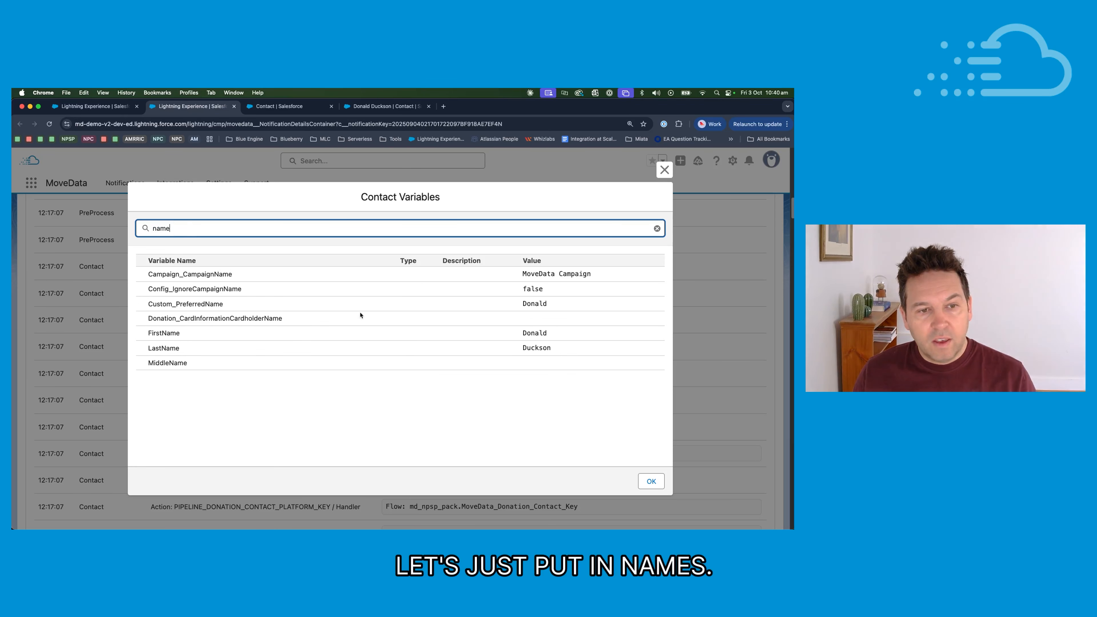
double_click(535, 333)
double_click(537, 348)
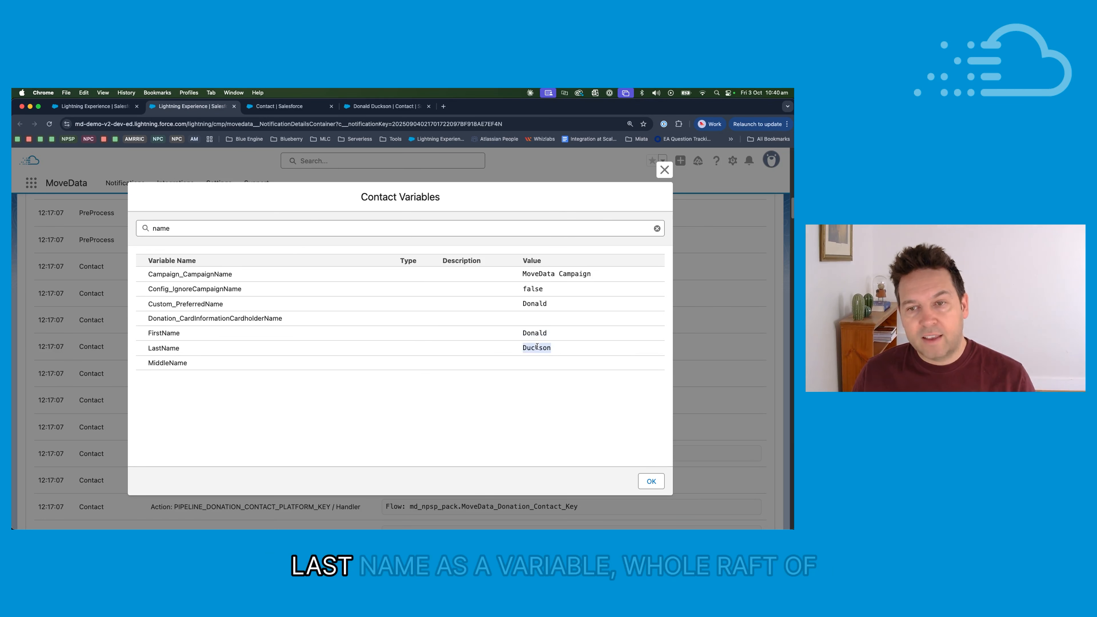
left_click(544, 385)
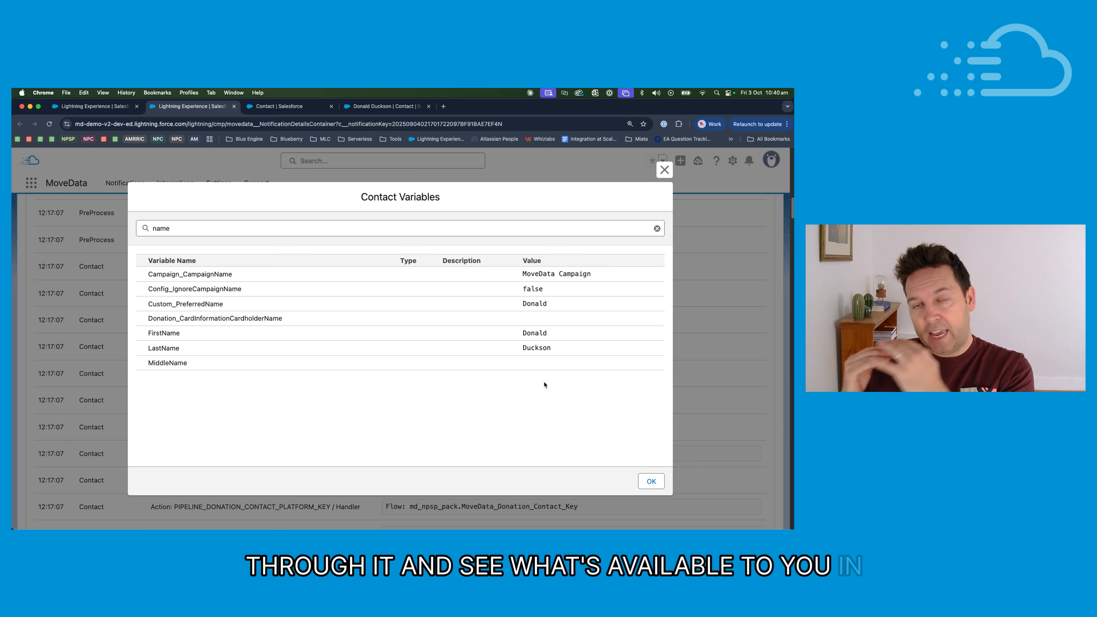
left_click(225, 231)
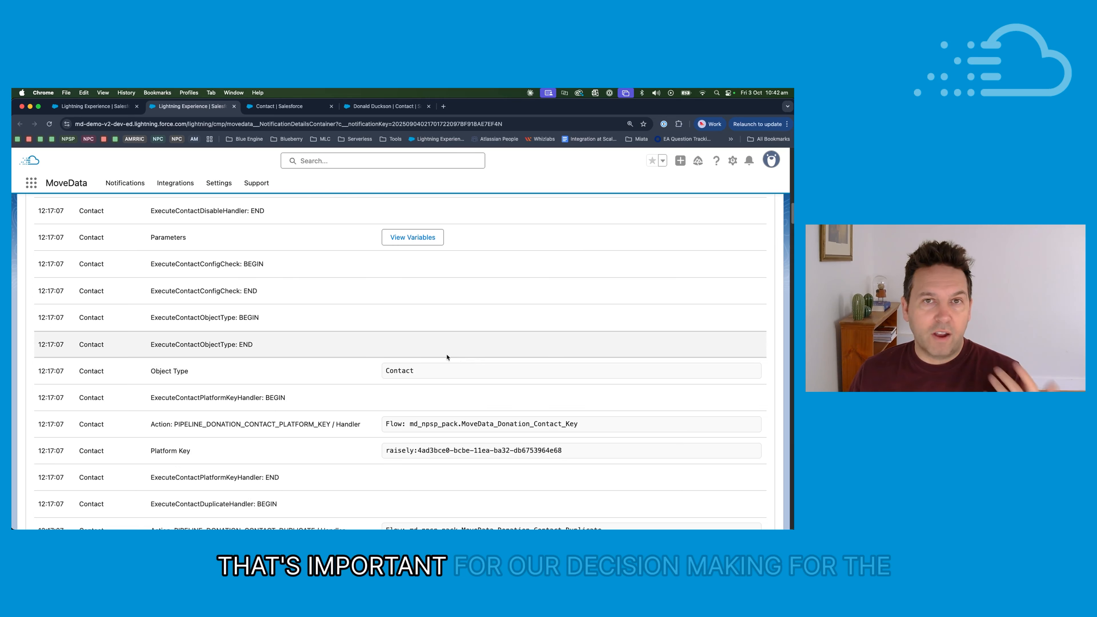
- Examine the Existing Record logged for the Contact phase after the duplicate handler
scroll(445, 367, "down", 3)
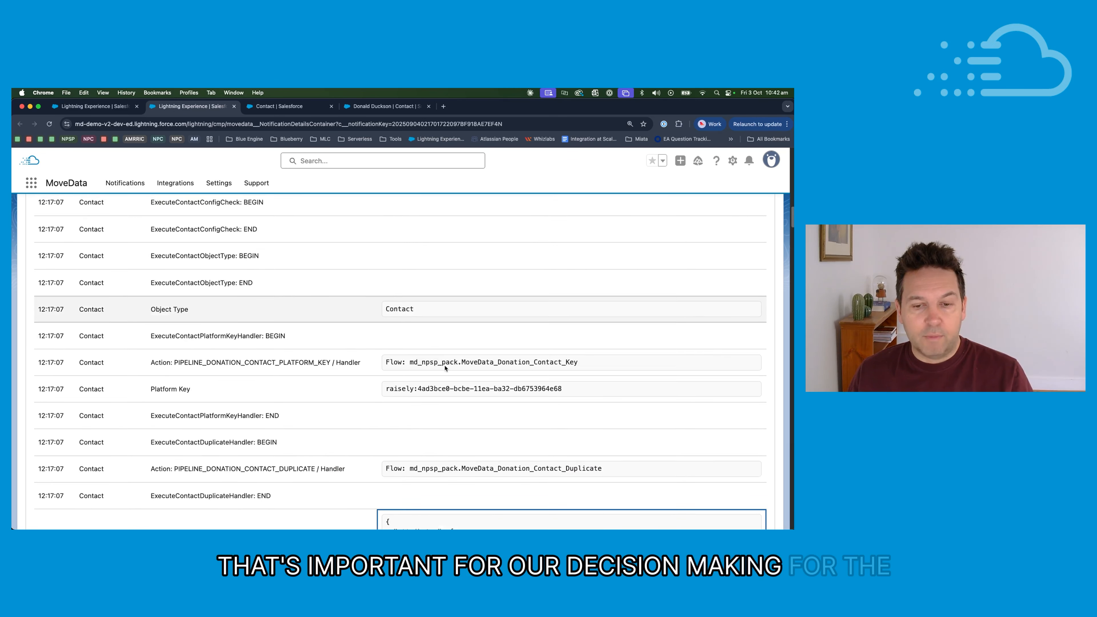
scroll(445, 365, "down", 10)
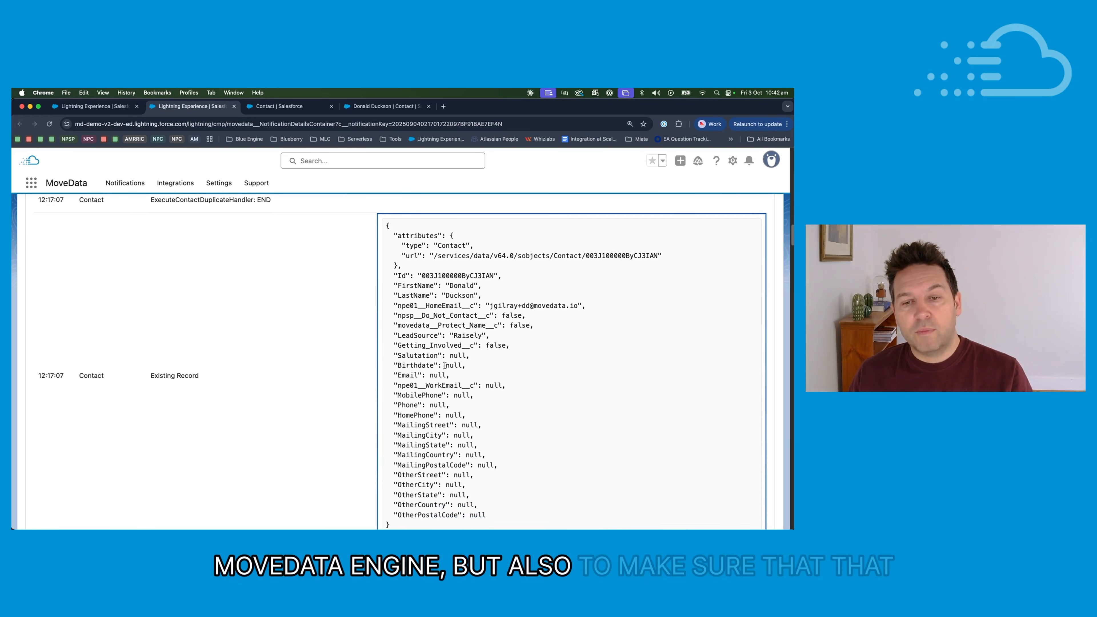
left_click_drag(400, 236, 532, 429)
left_click(532, 429)
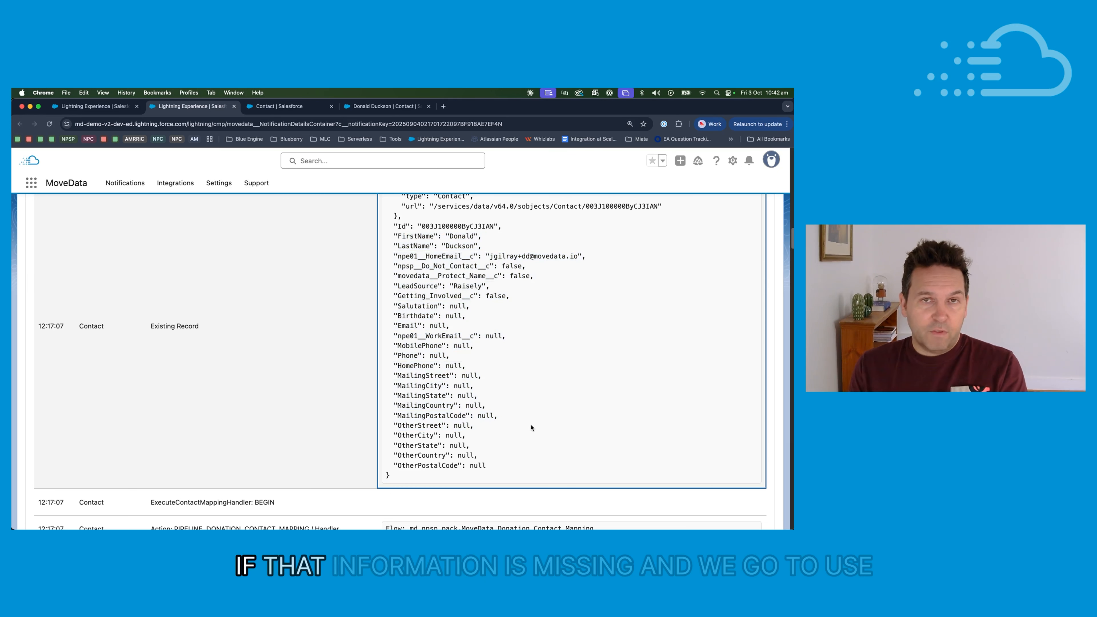
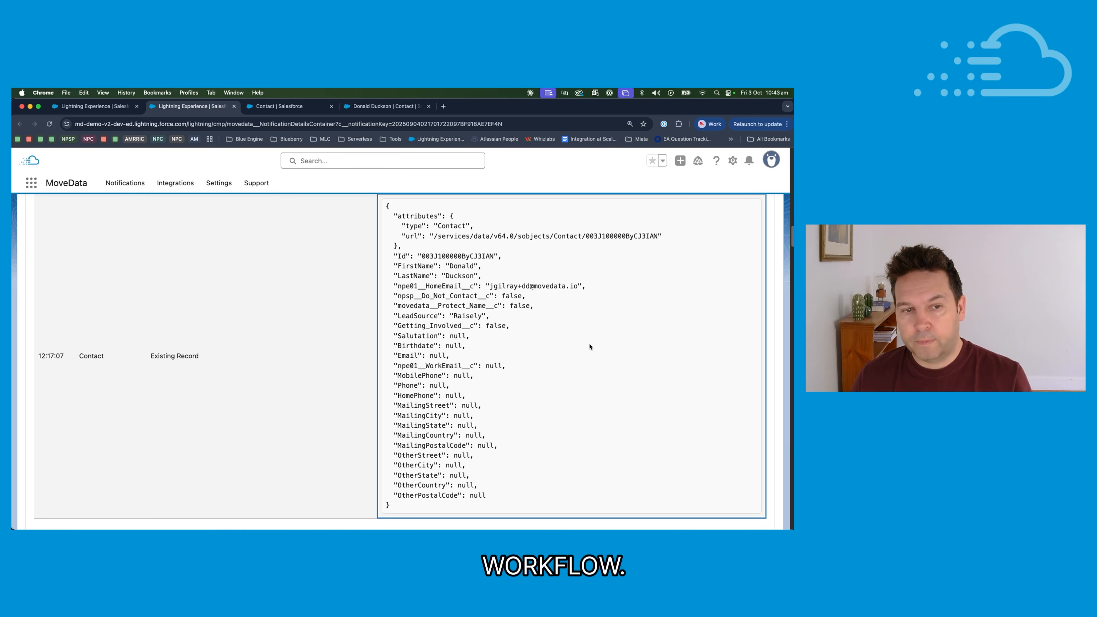
- Reprocess the Raisely donation.succeeded notification and confirm the reprocessing
scroll(717, 242, "up", 20)
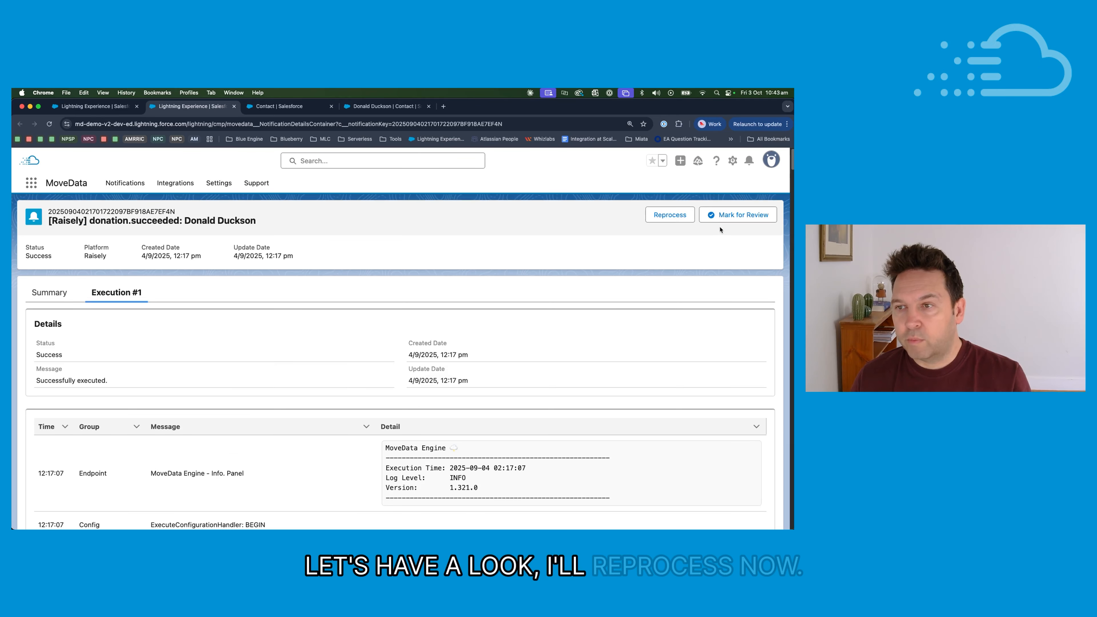
left_click(684, 220)
left_click(396, 394)
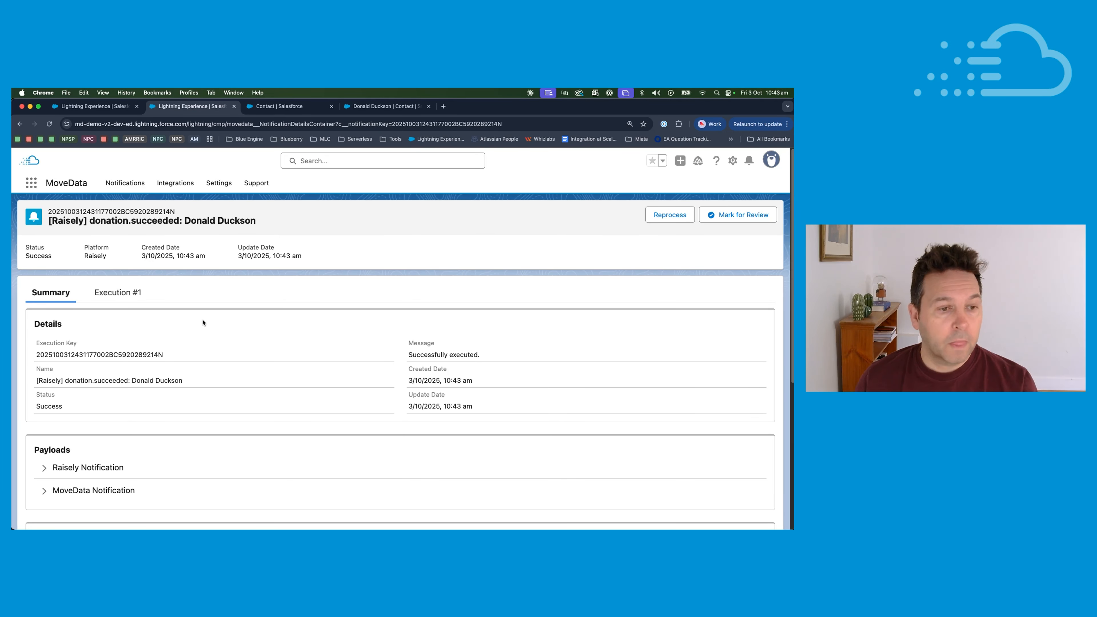
- Open Execution #1 of the reprocessed notification and inspect High_Value_Donor__c in the contact's Existing Record
left_click(113, 293)
scroll(333, 313, "down", 15)
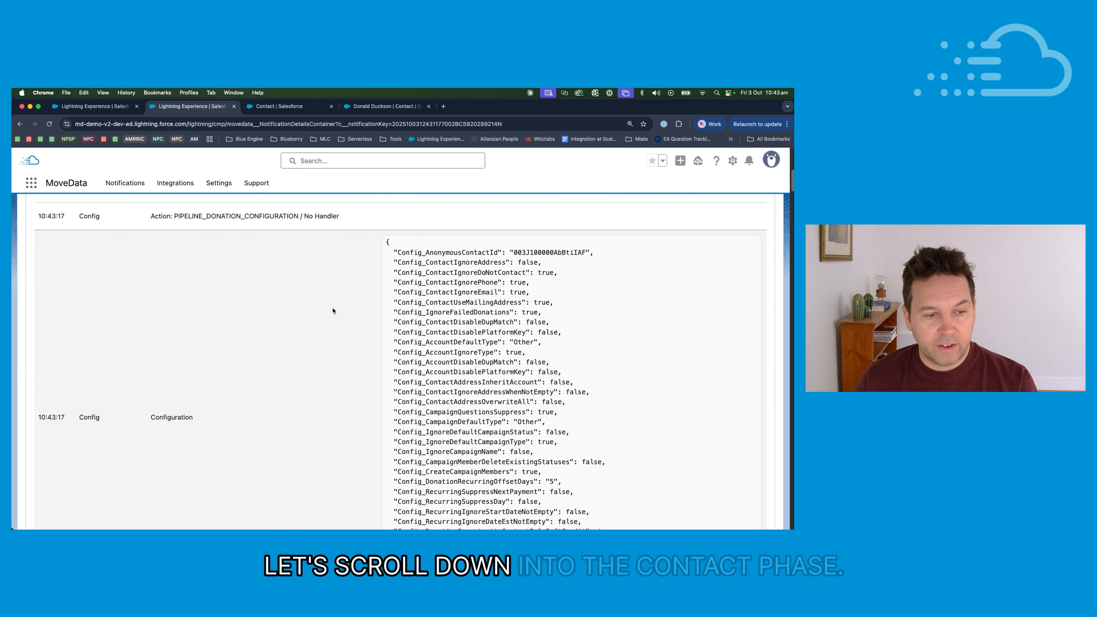
scroll(332, 310, "down", 10)
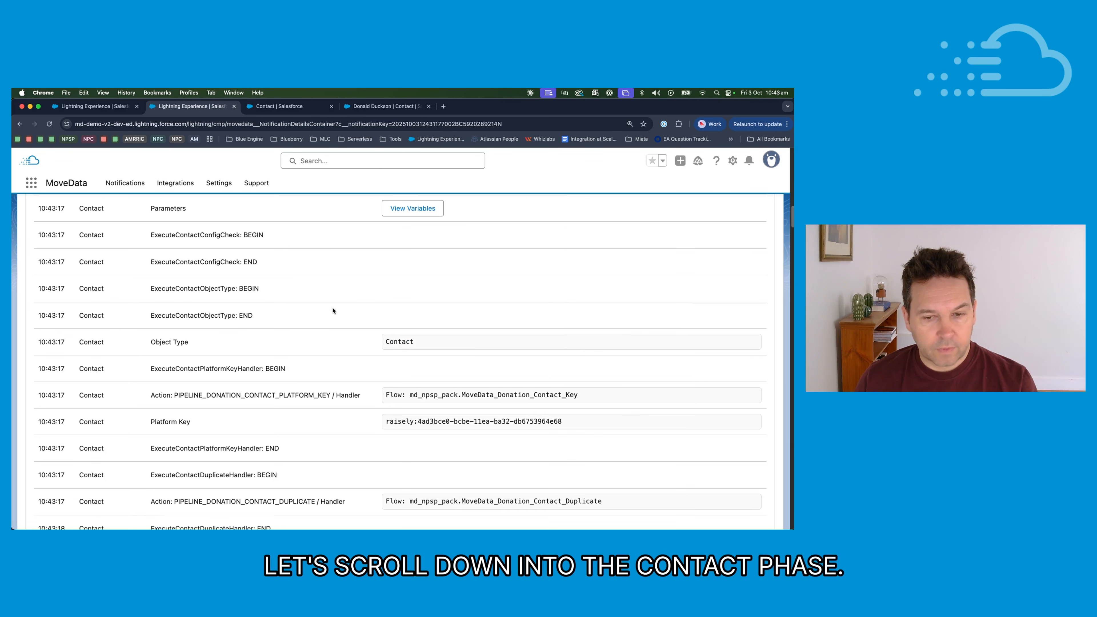
scroll(332, 311, "down", 3)
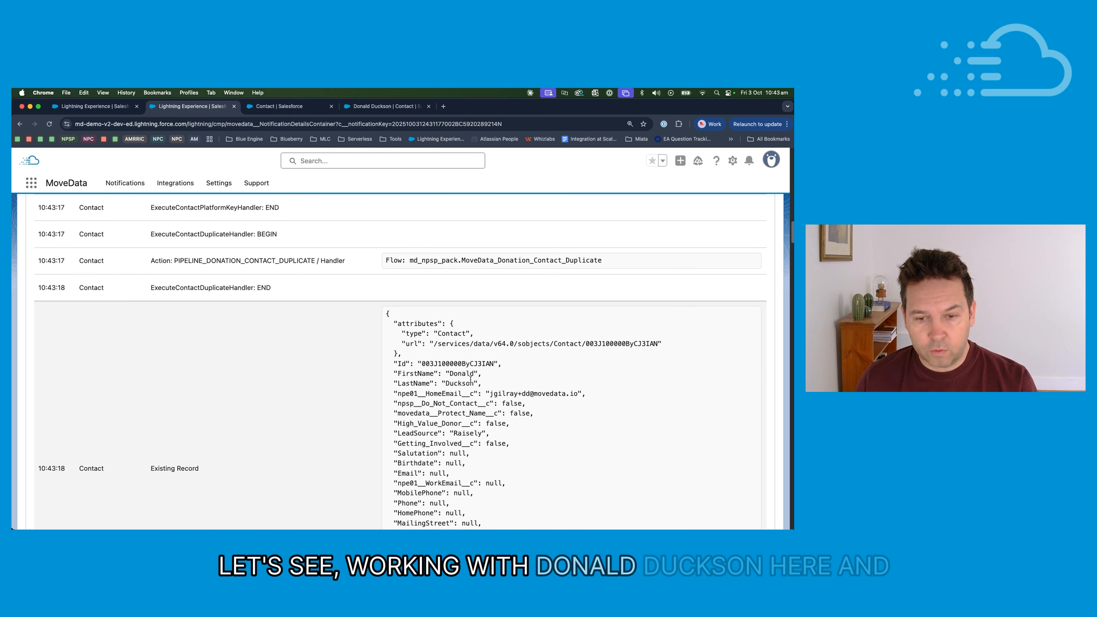
left_click_drag(511, 398, 395, 399)
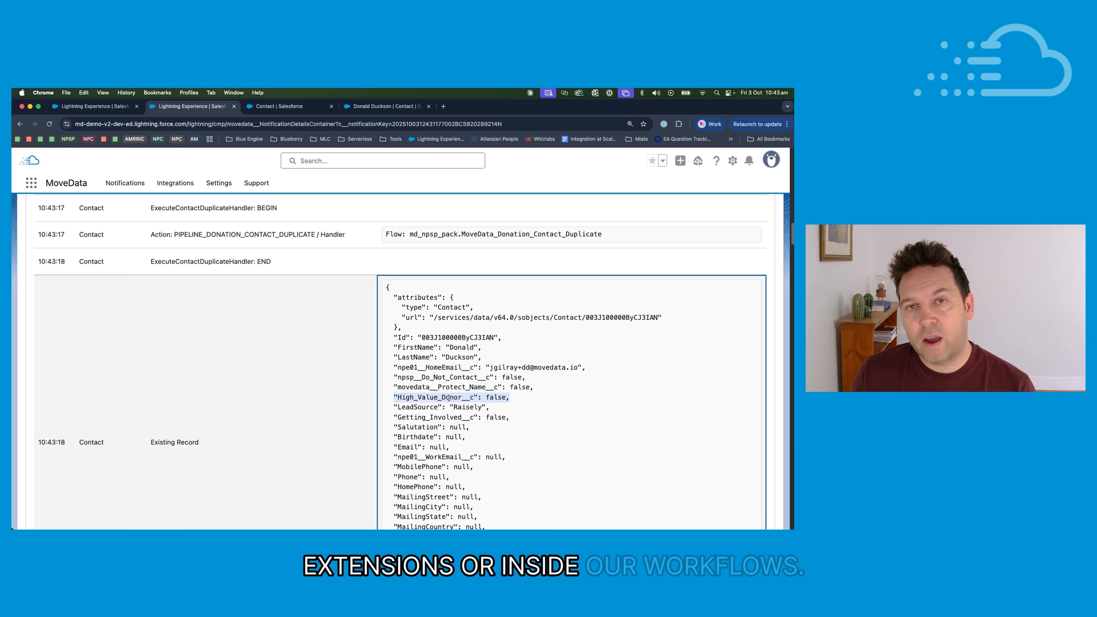
left_click(514, 402)
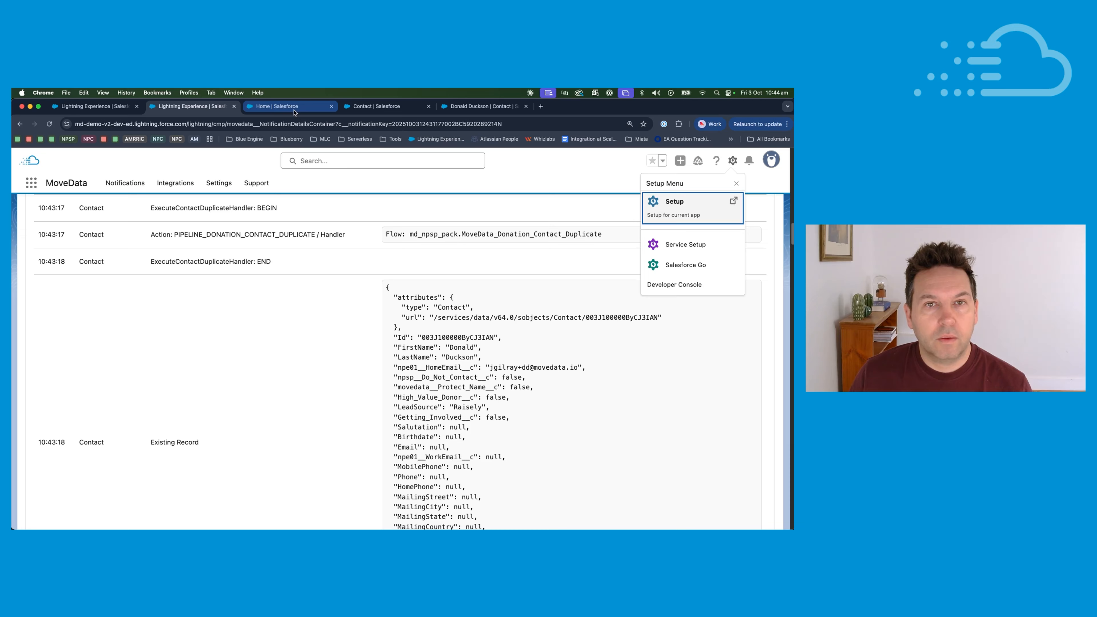
- Switch to Salesforce Setup, search for "flows" and open the Flows list under Process Automation
left_click(295, 112)
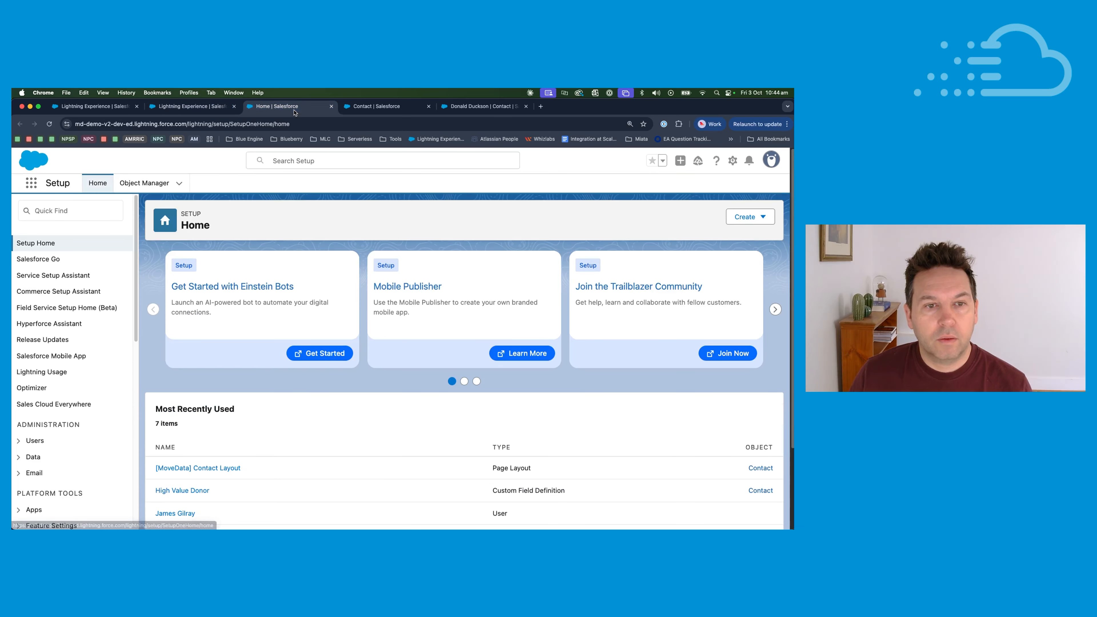
left_click(66, 205)
type("flo")
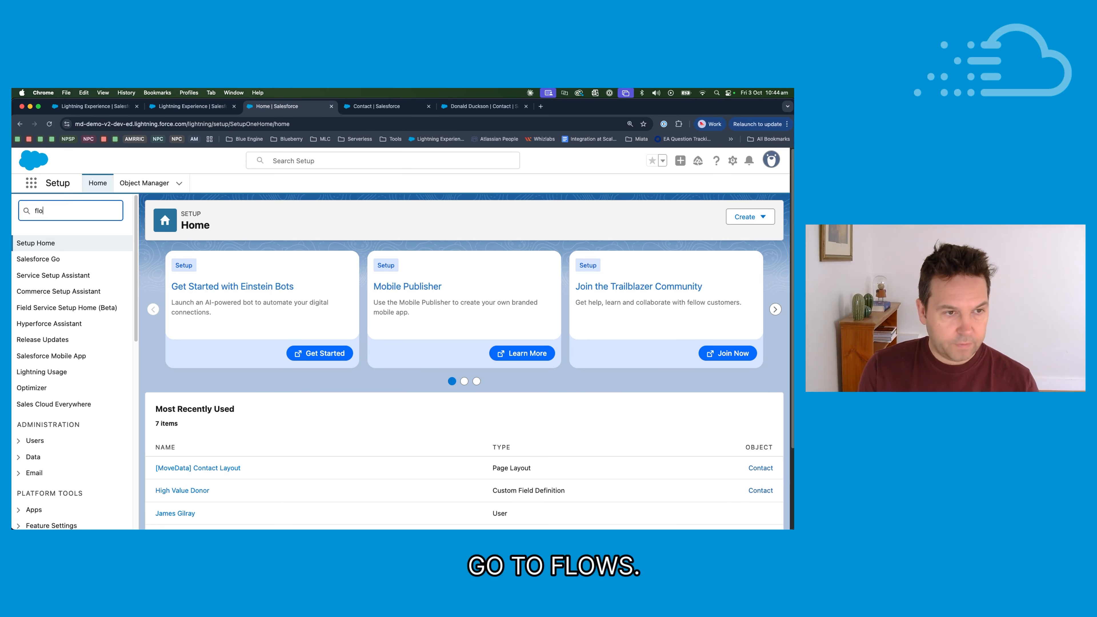
type("ws")
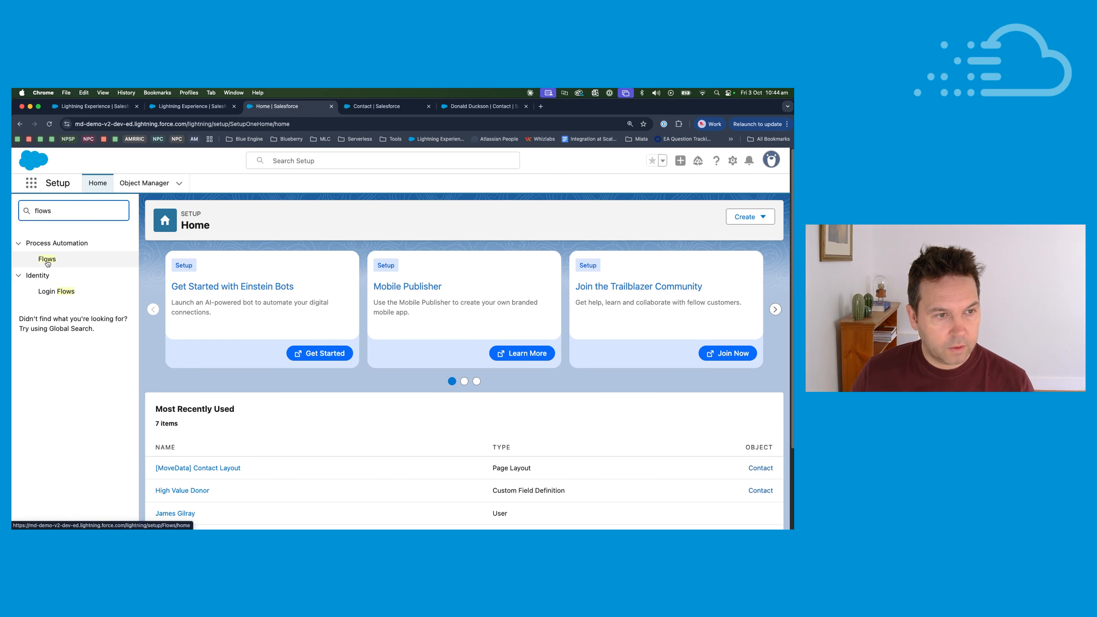
left_click(80, 265)
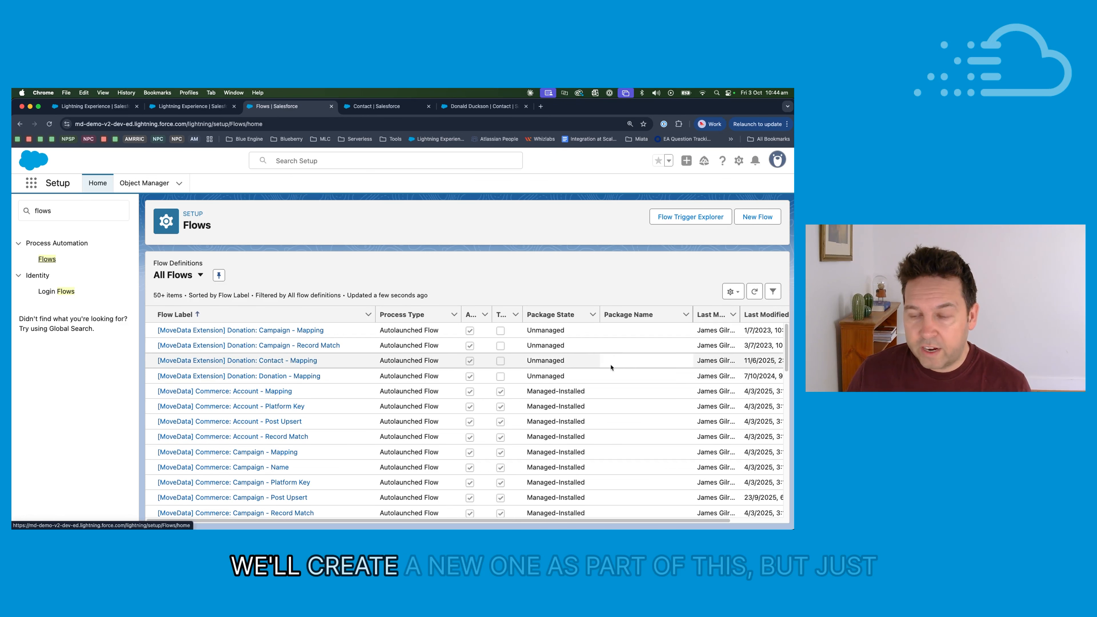
- Open the flow "[MoveData Extension] Donation: Contact - Mapping" and review its phone, email and lead source elements
left_click(301, 362)
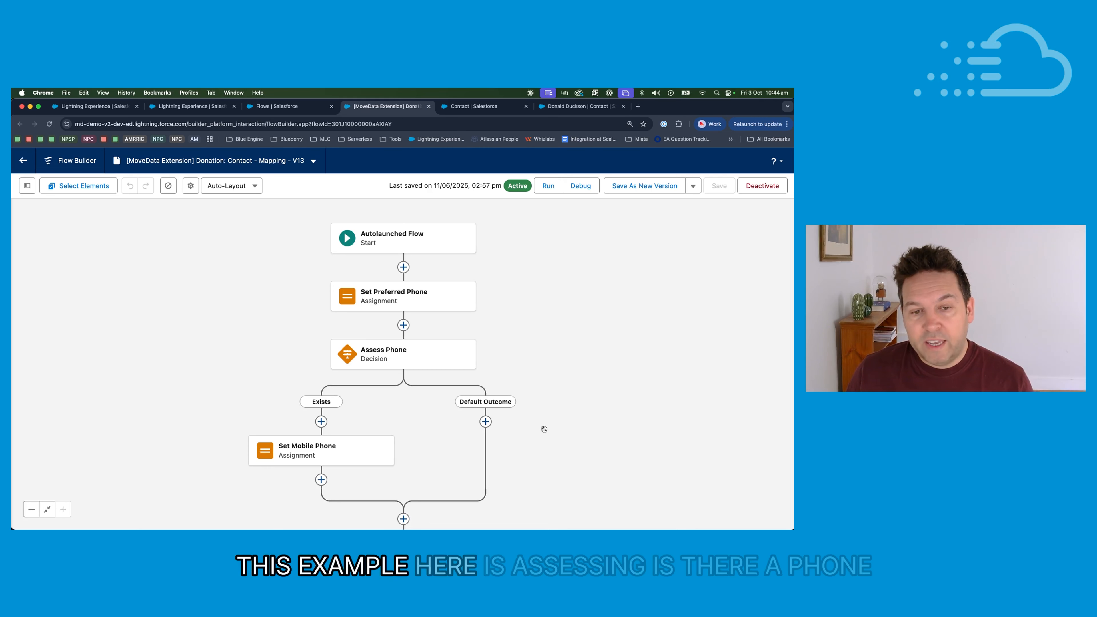
scroll(549, 416, "down", 5)
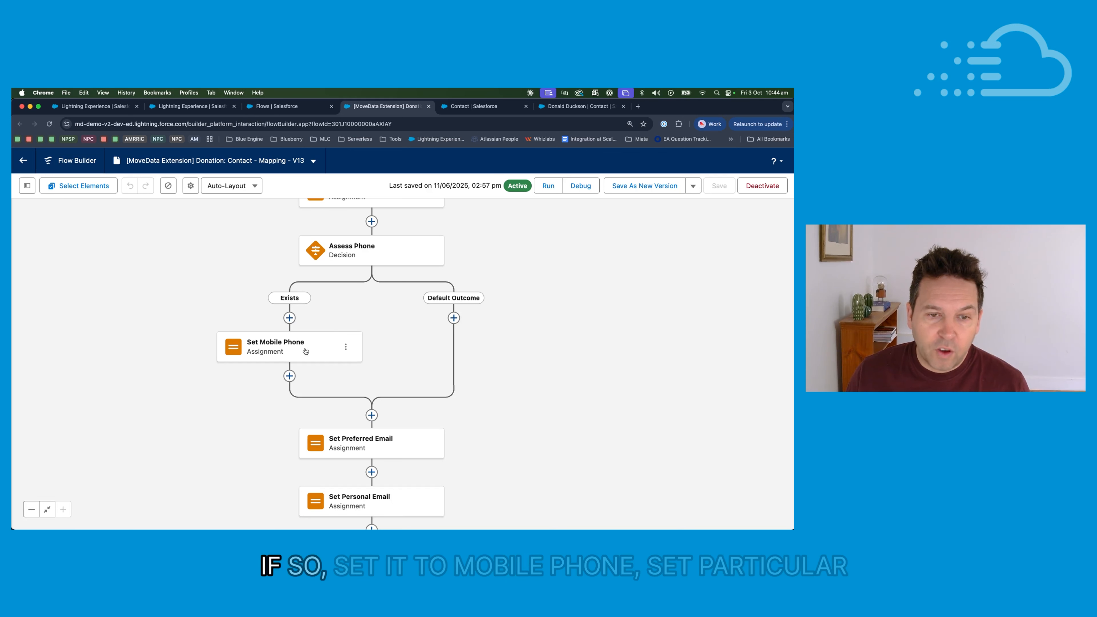
scroll(460, 387, "down", 7)
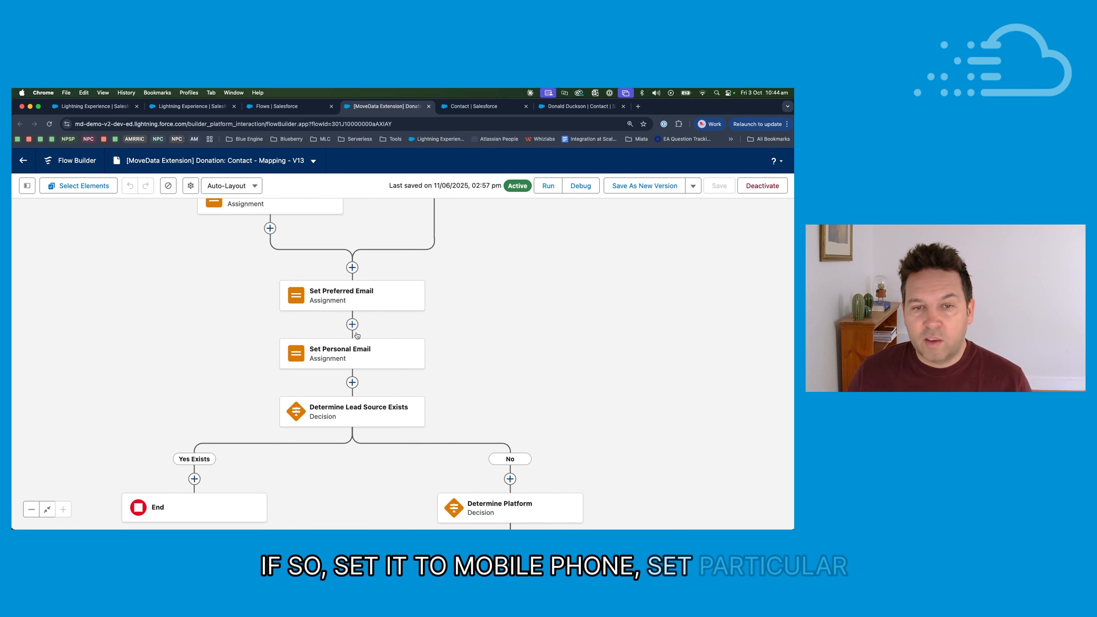
left_click_drag(497, 399, 430, 229)
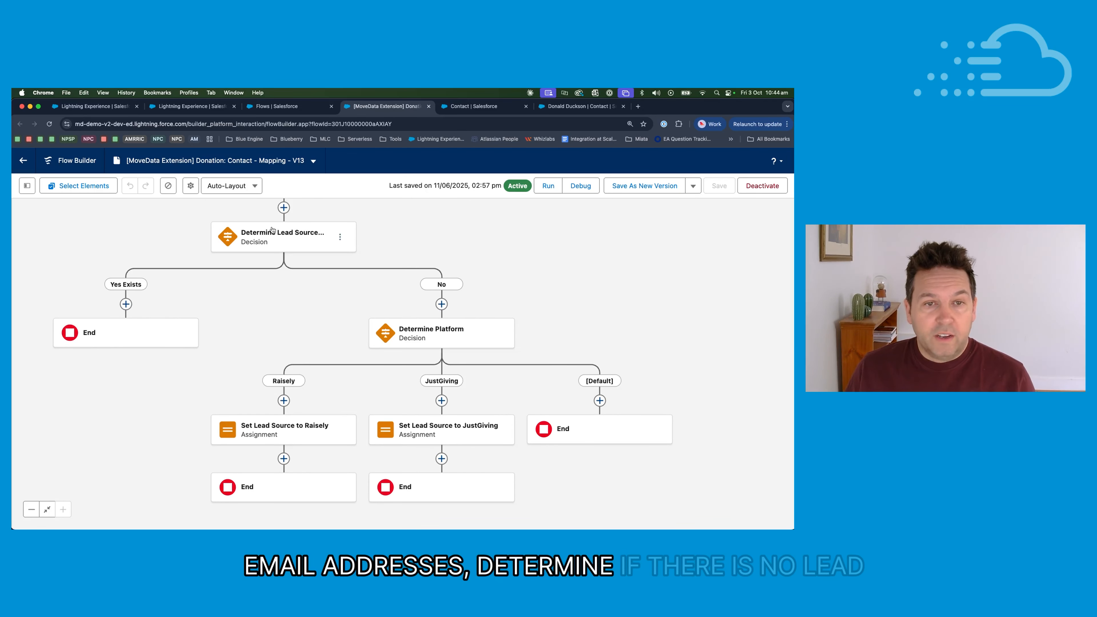
left_click_drag(580, 301, 478, 245)
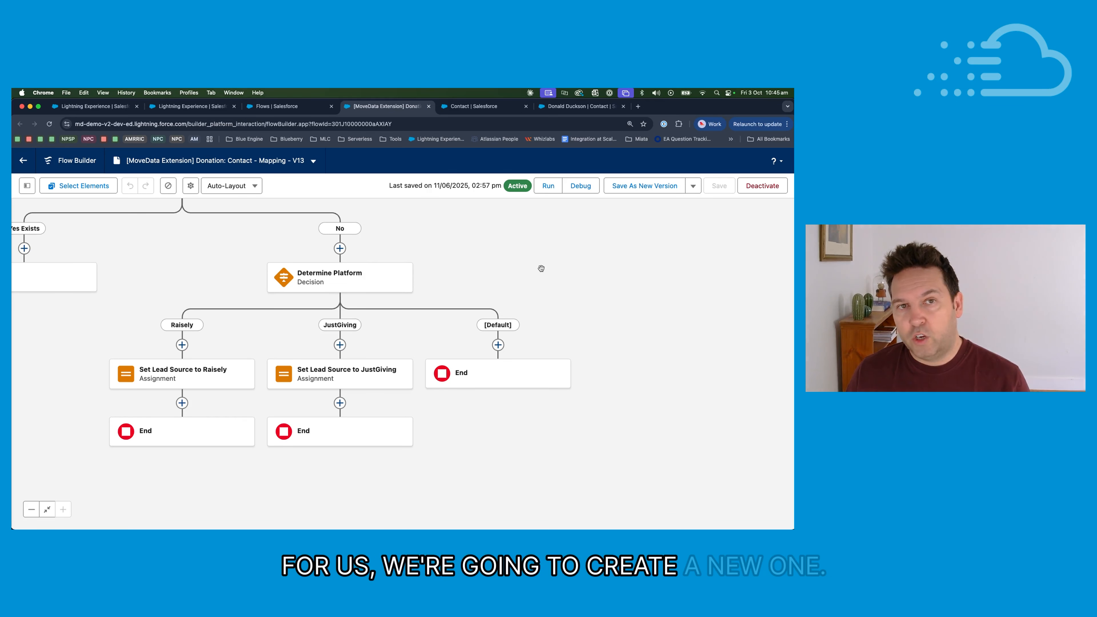
- Create a new Autolaunched Flow (No Trigger) from the Flows list and show its toolbox
left_click(277, 106)
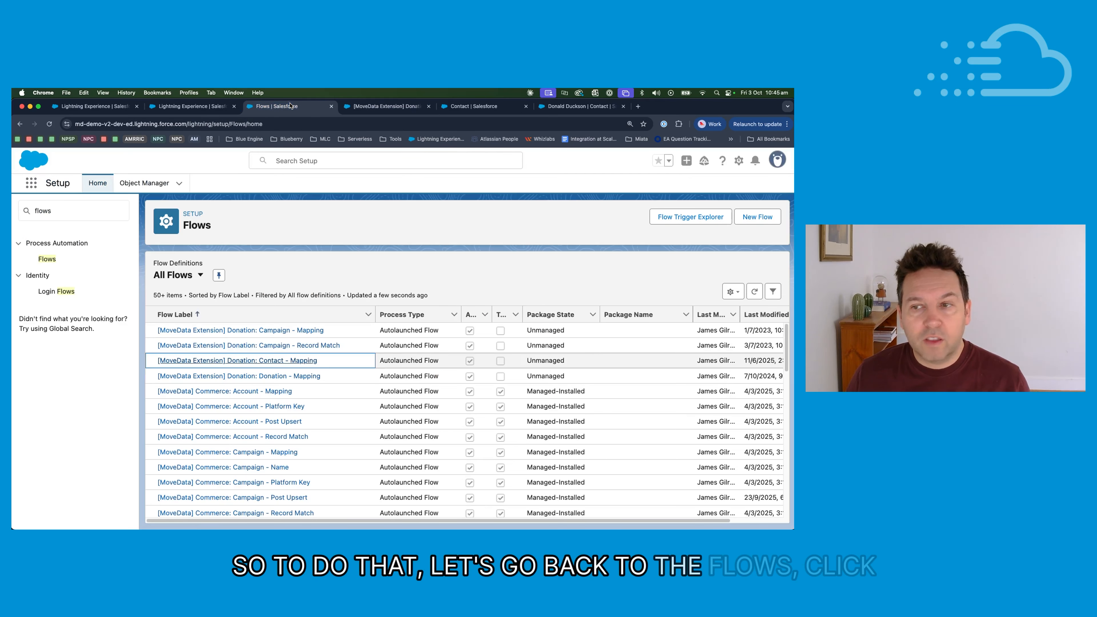
left_click(755, 217)
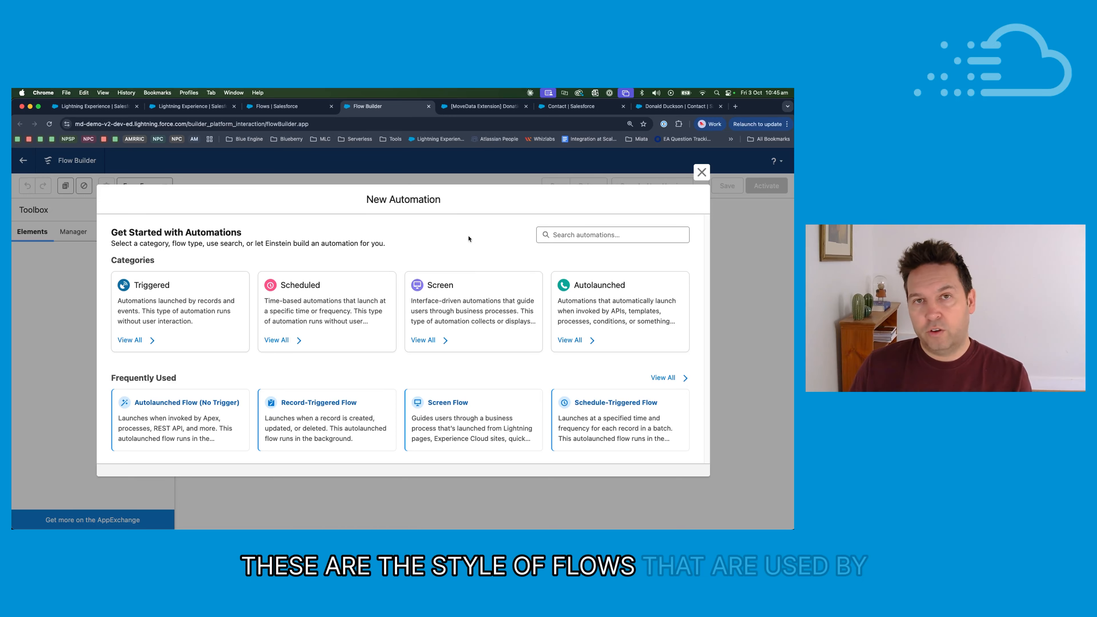
left_click(622, 311)
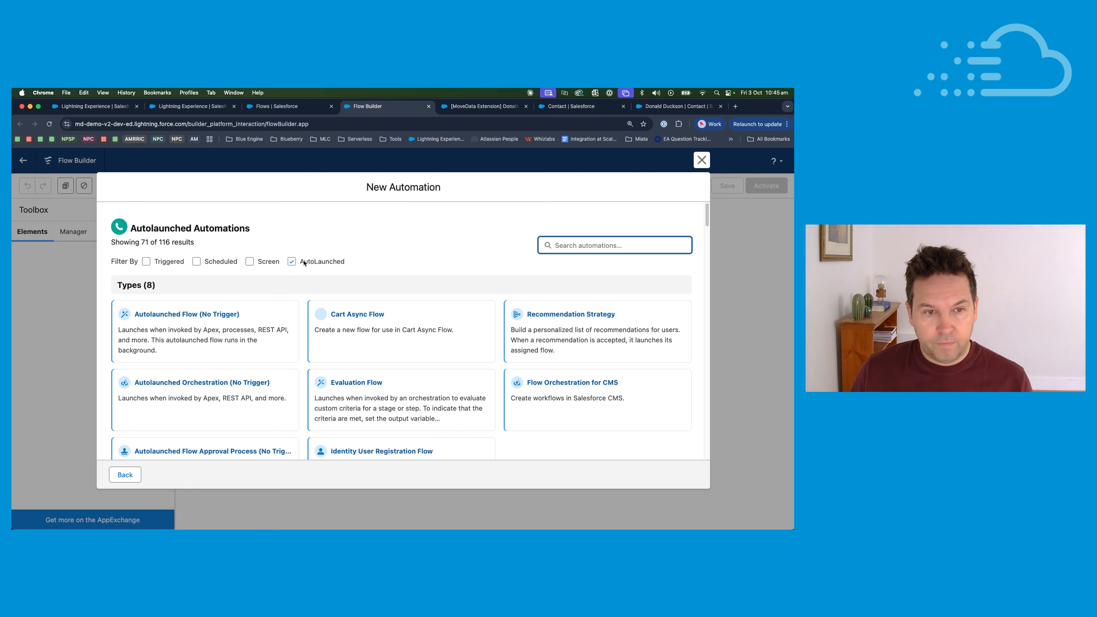
left_click(193, 337)
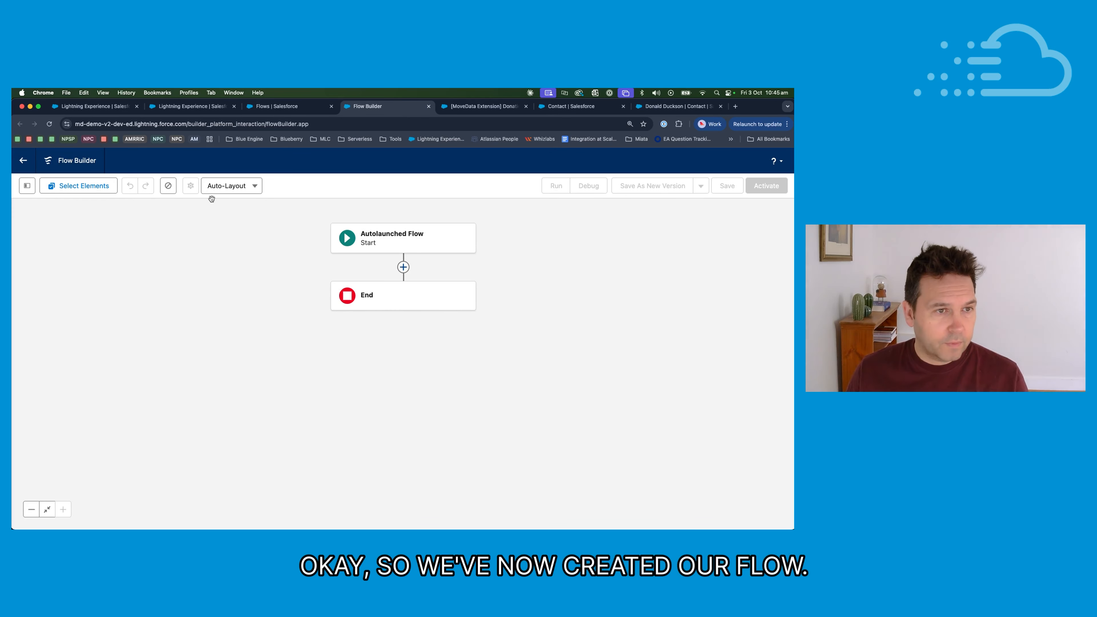
left_click(27, 186)
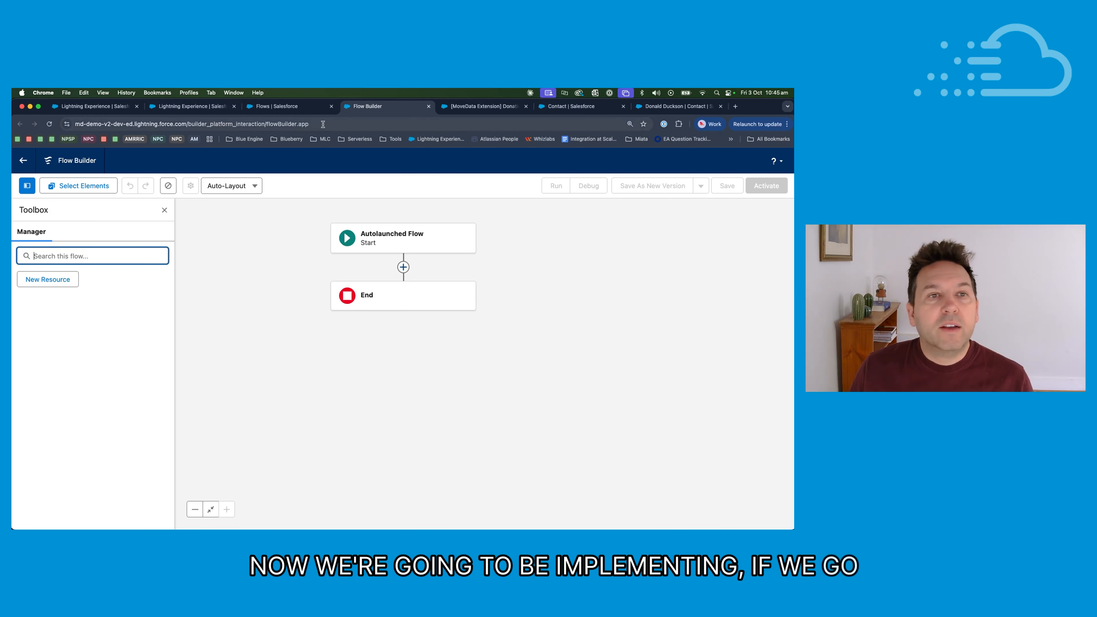
- Return to the MoveData execution log and inspect the PIPELINE_DONATION_CONTACT_MAPPING actions and the flows handling them
left_click(190, 106)
scroll(327, 339, "down", 15)
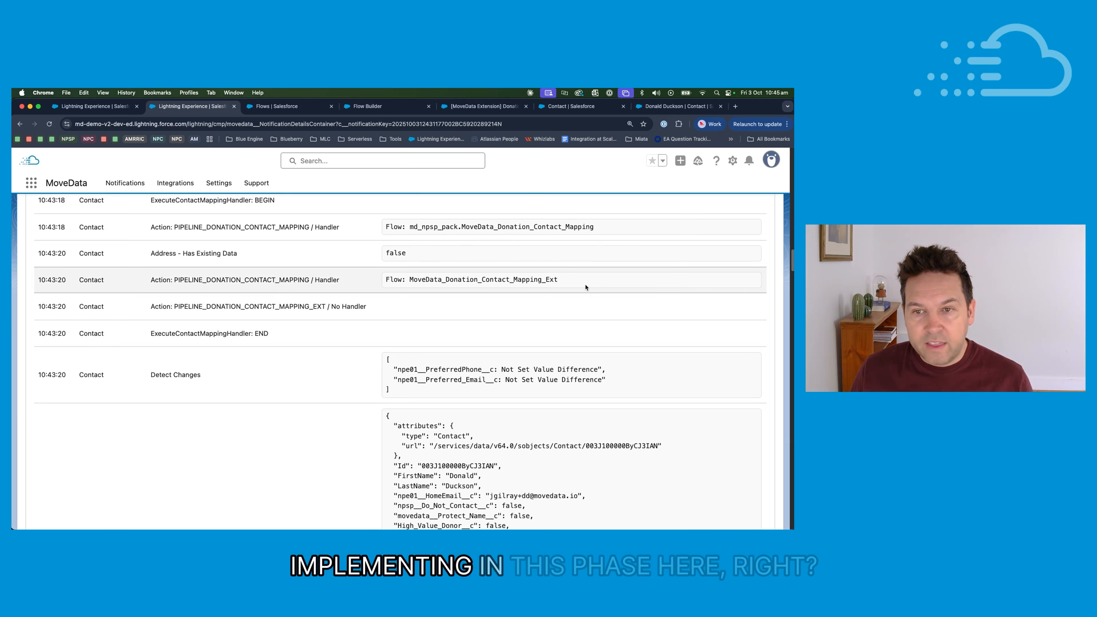
left_click_drag(562, 280, 66, 228)
double_click(187, 228)
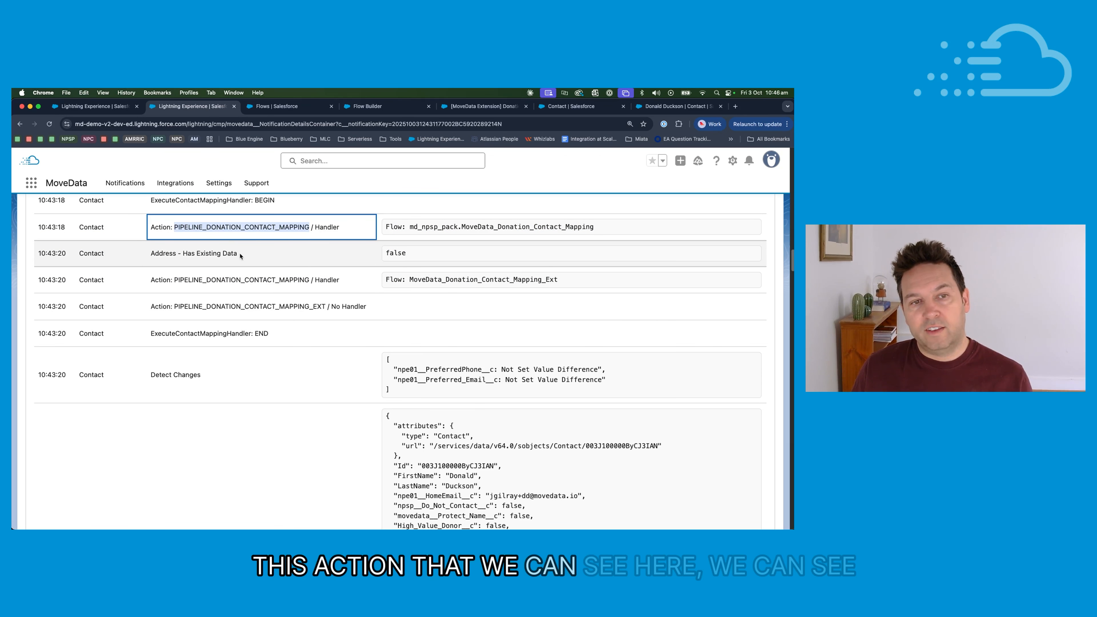
left_click(222, 227)
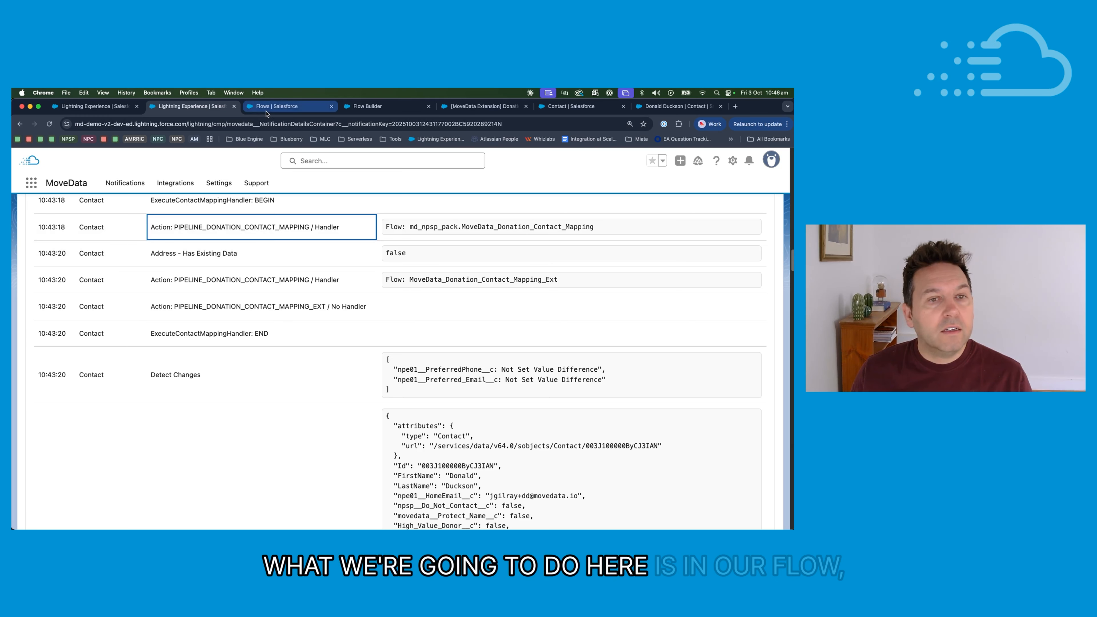
scroll(336, 260, "up", 1)
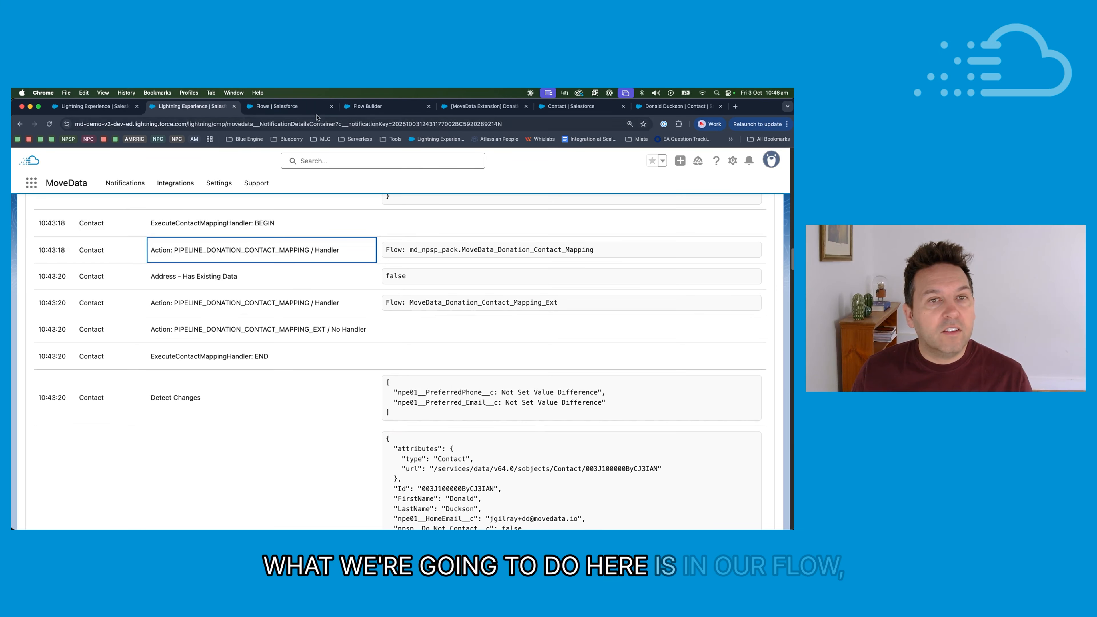
- Return to the new flow in Flow Builder and start a Variable resource with the API name "Record"
left_click(290, 110)
left_click(389, 108)
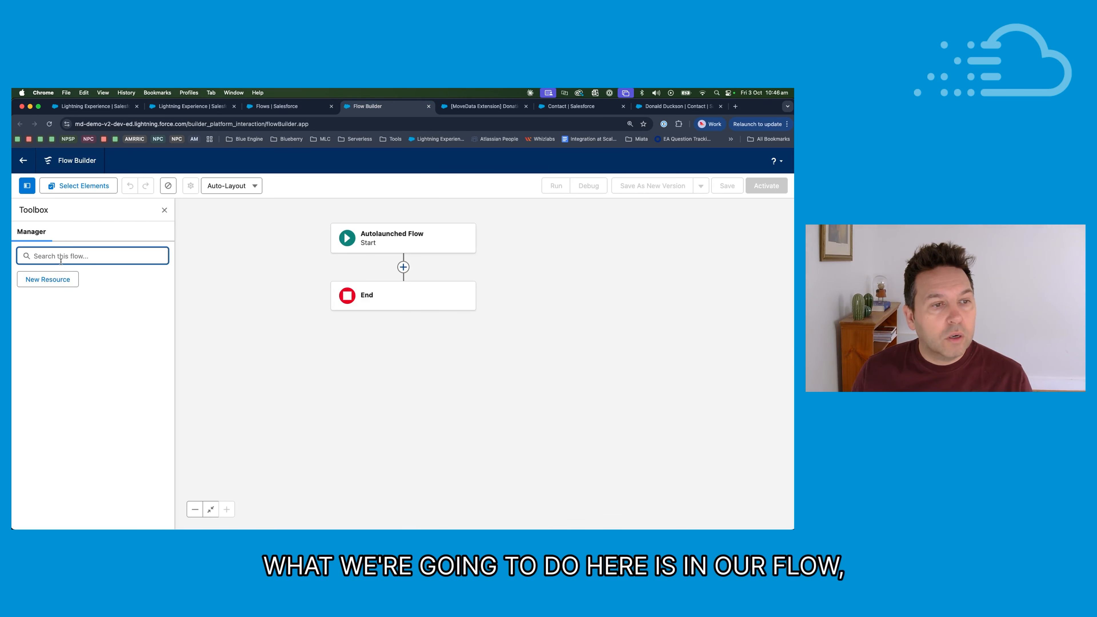
left_click(53, 286)
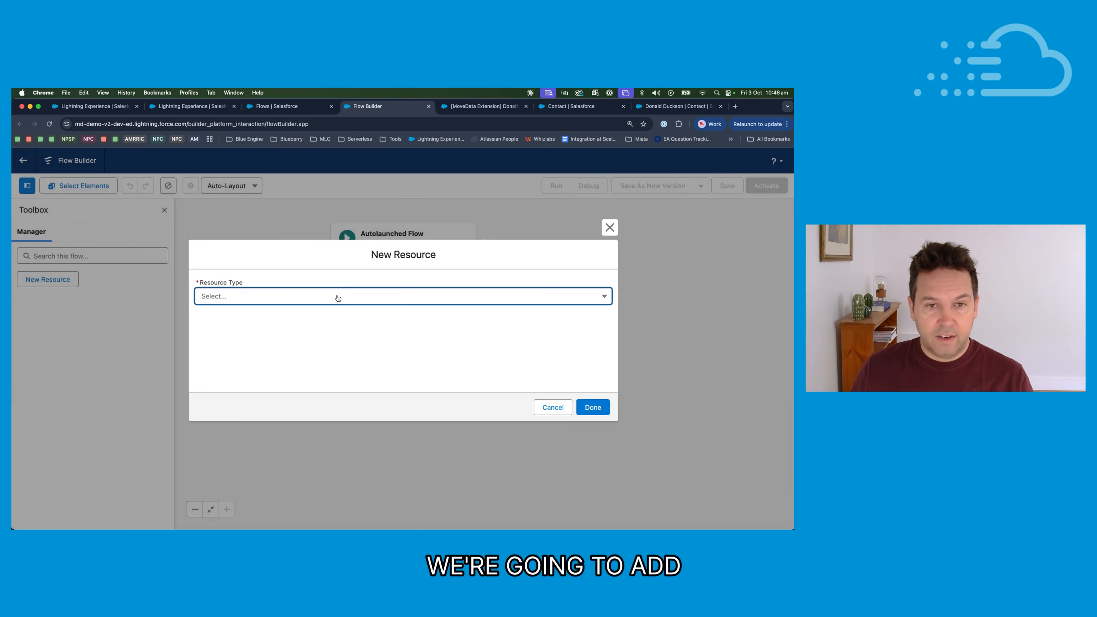
left_click(338, 296)
left_click(260, 317)
left_click(259, 319)
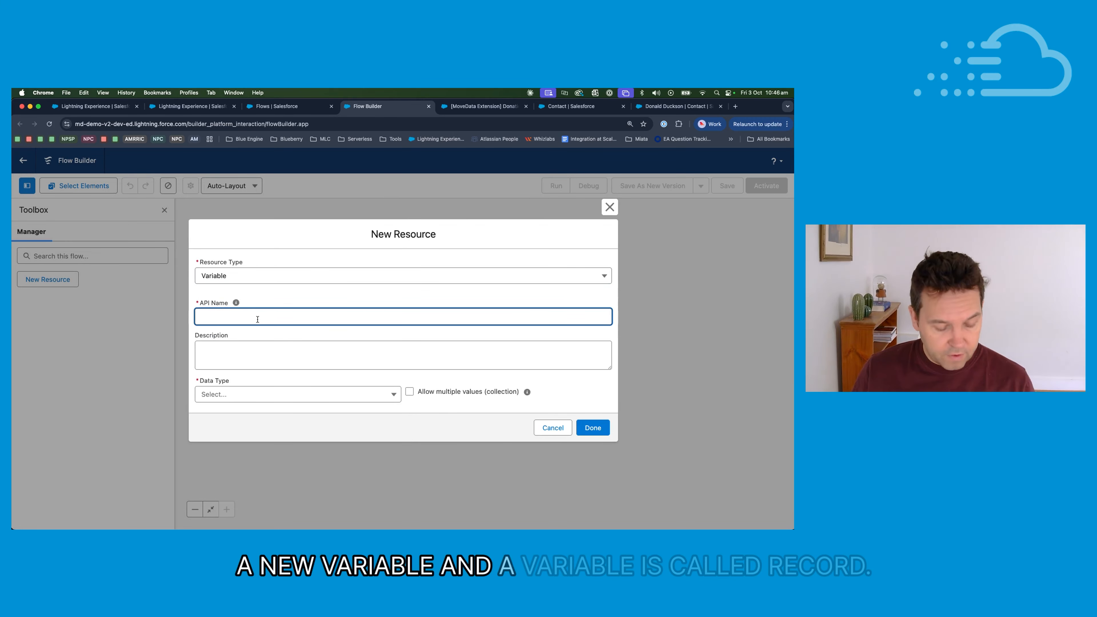
type("Record")
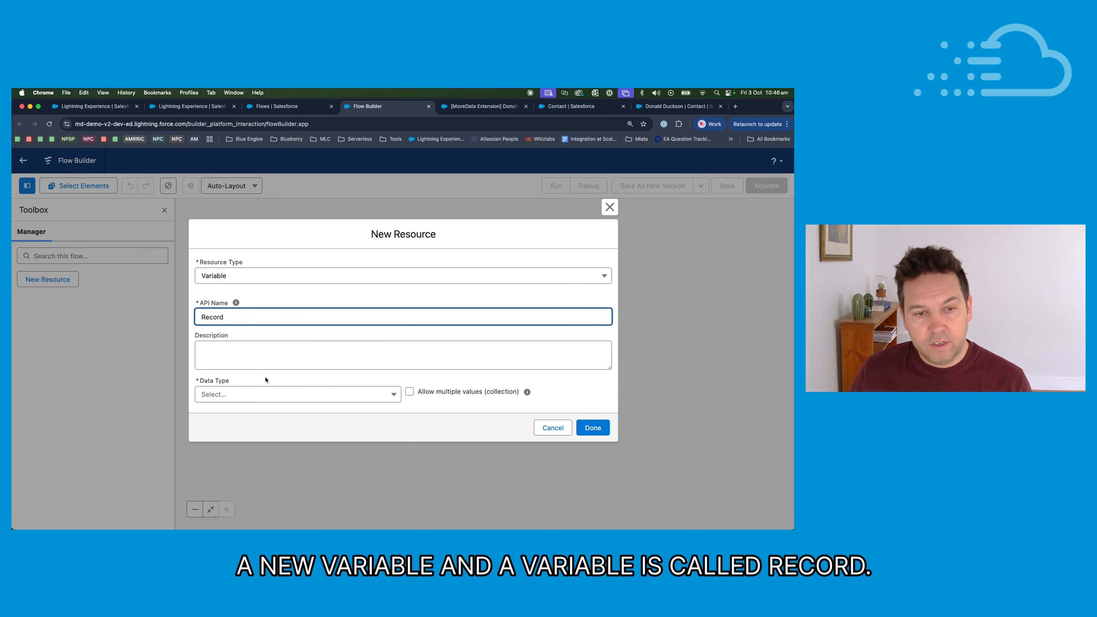
- Set the Record variable's data type to Record and its object to Contact
left_click(265, 394)
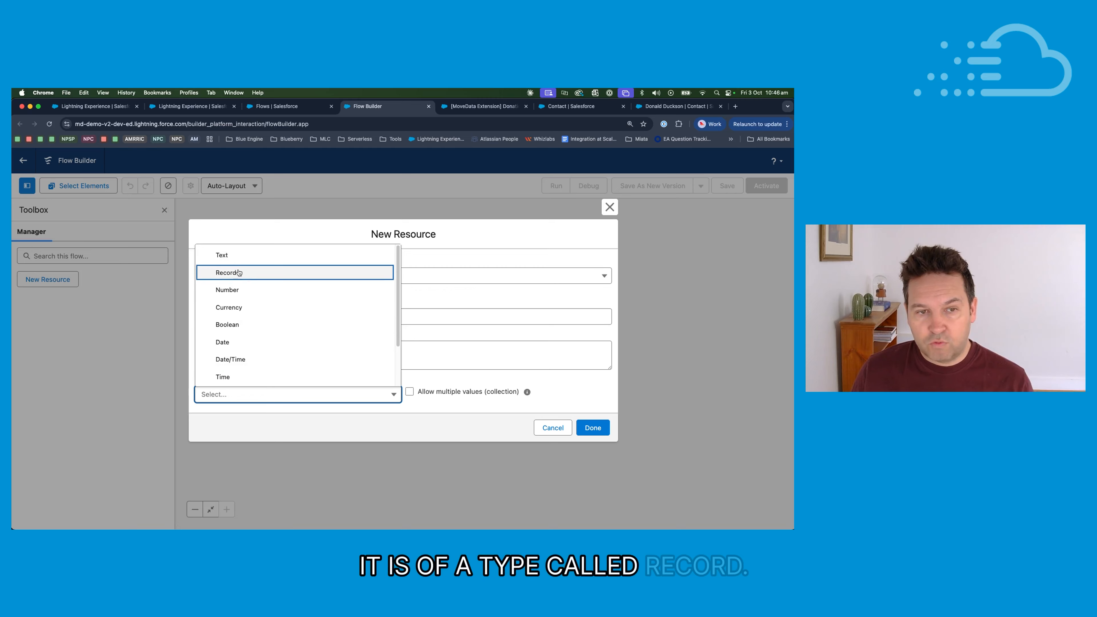
left_click(238, 272)
left_click(247, 394)
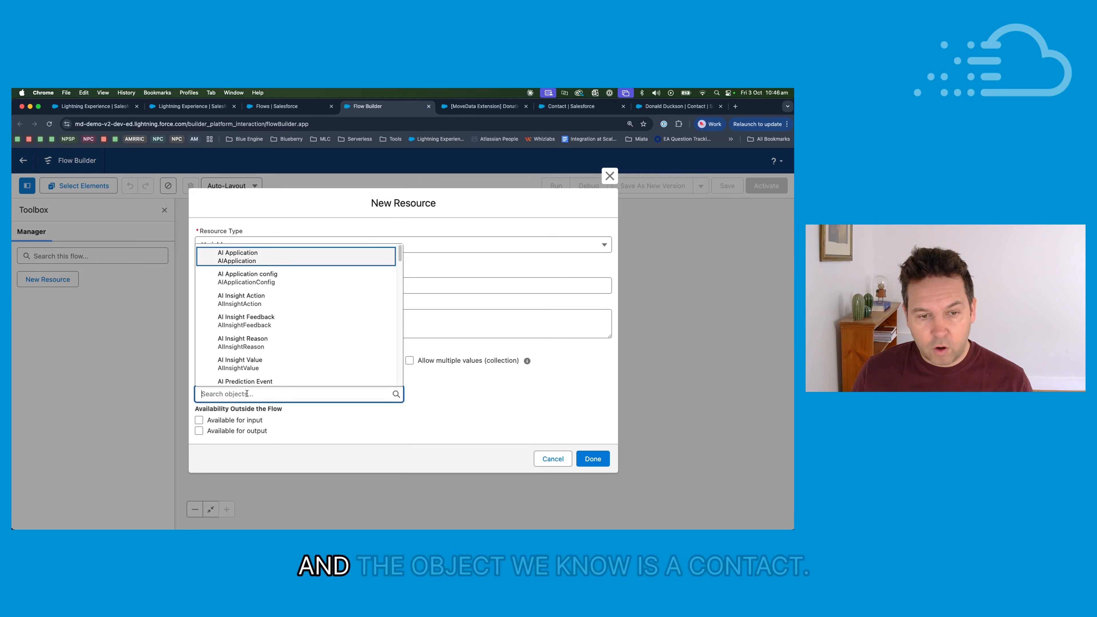
type("Contact")
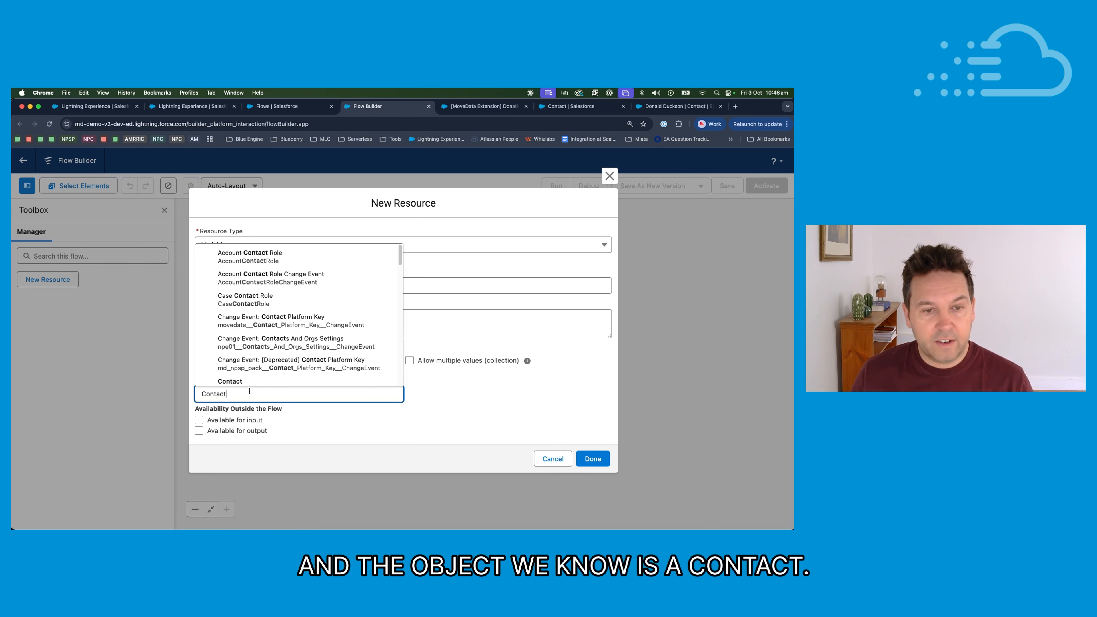
scroll(259, 376, "down", 1)
left_click(259, 381)
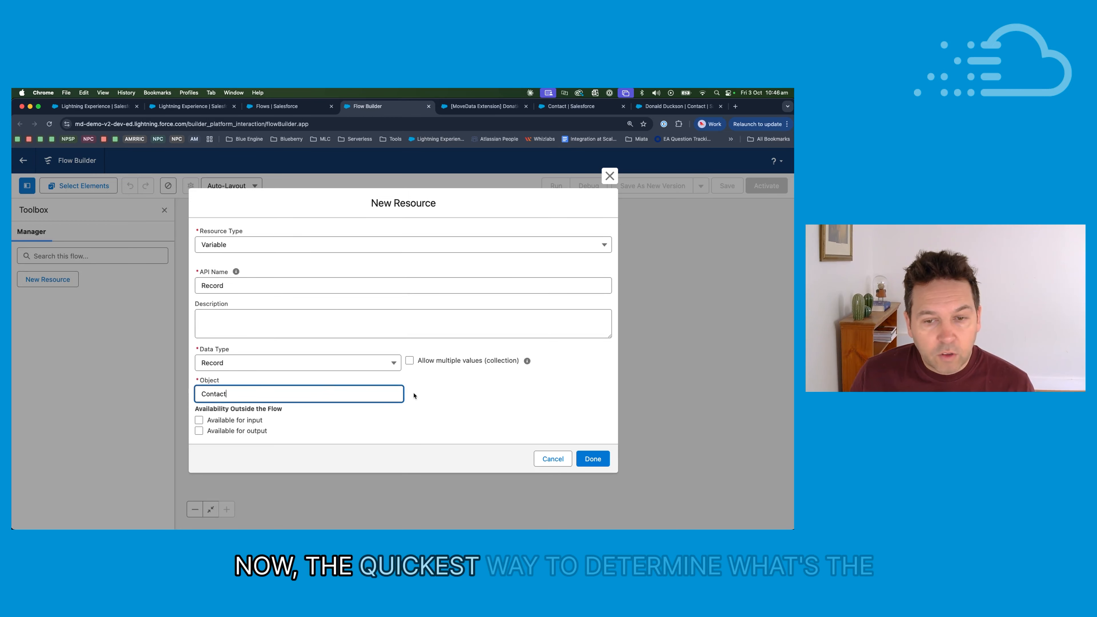
left_click(414, 396)
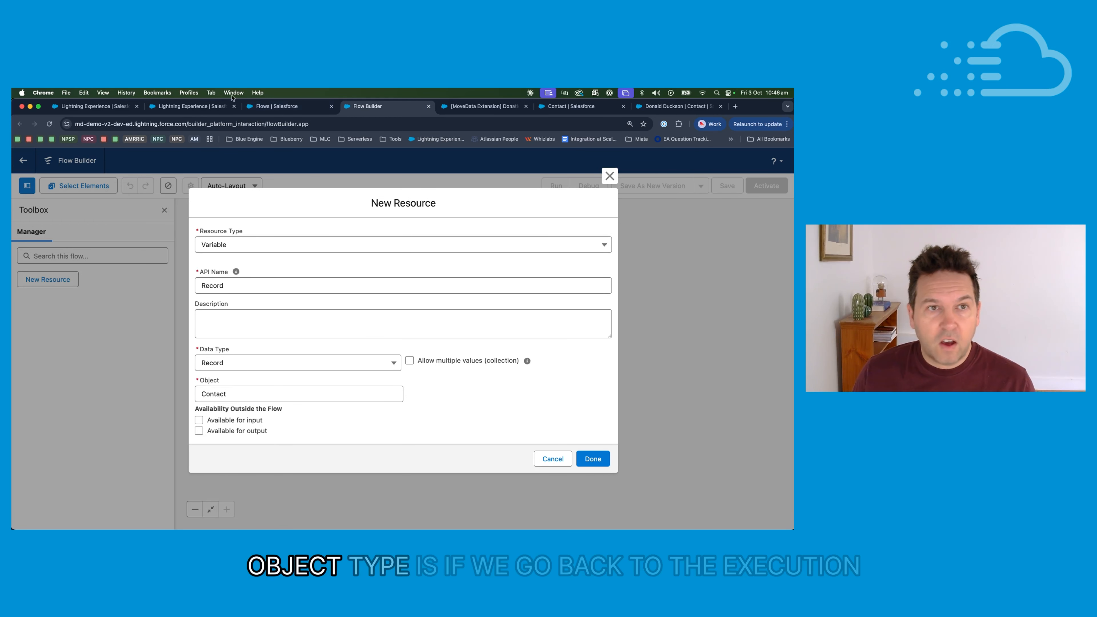
- Check the contact's Object Type entry in the MoveData execution log
left_click(206, 106)
scroll(383, 278, "up", 2)
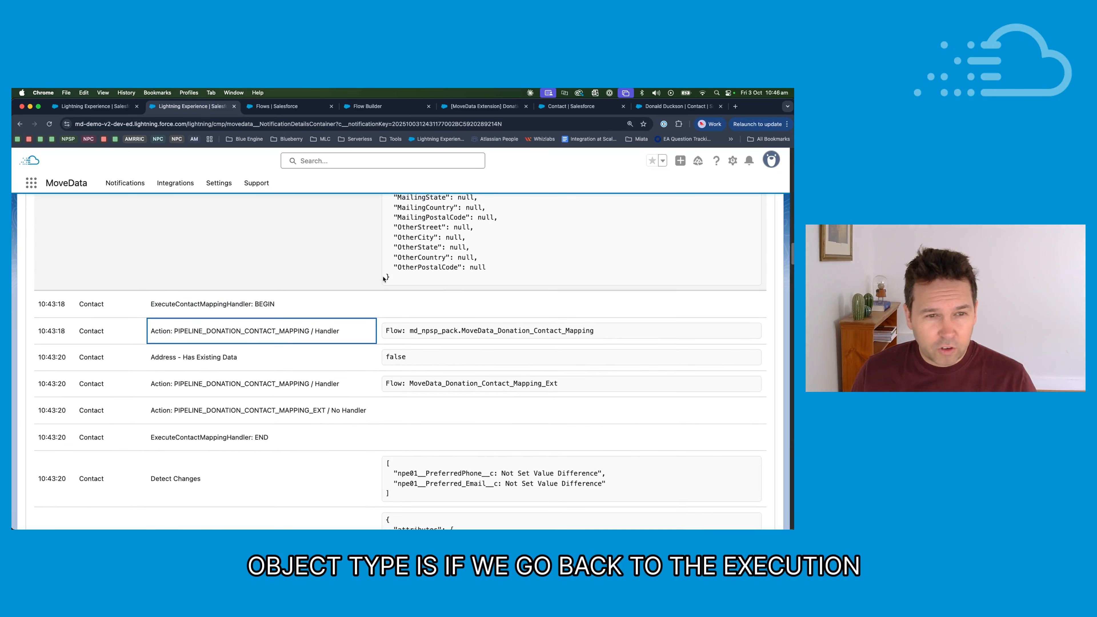
scroll(383, 279, "up", 10)
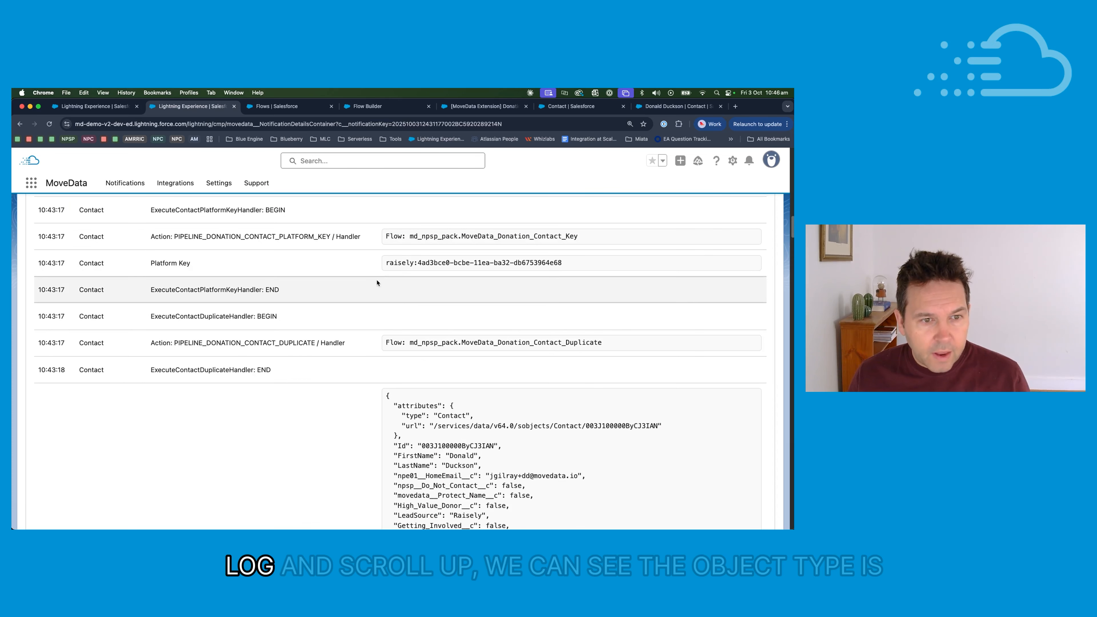
scroll(378, 283, "up", 2)
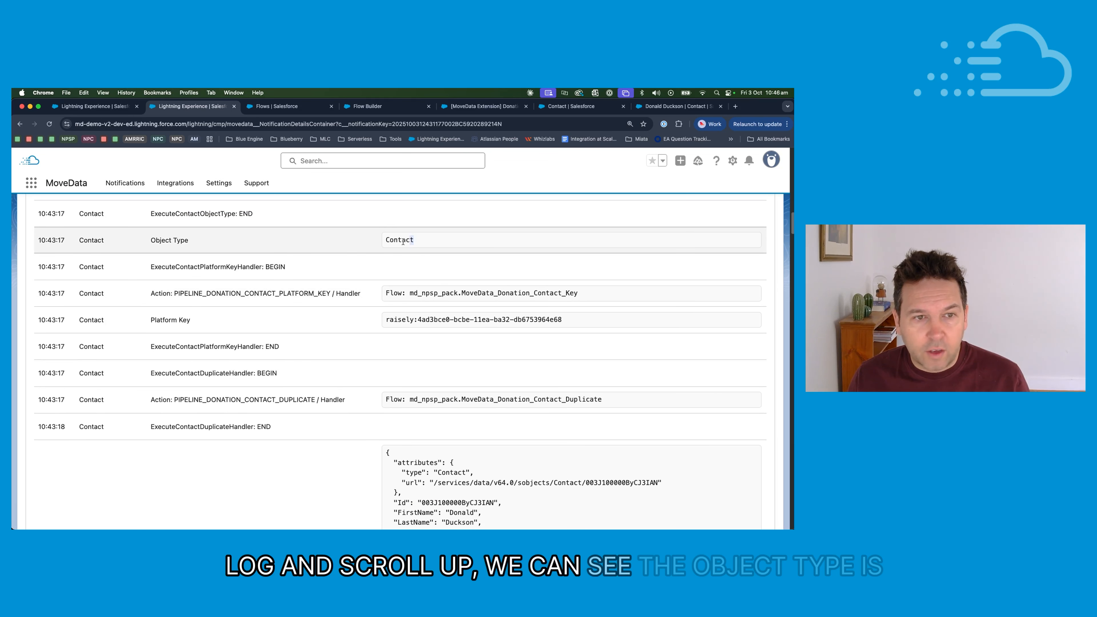
left_click_drag(404, 241, 142, 242)
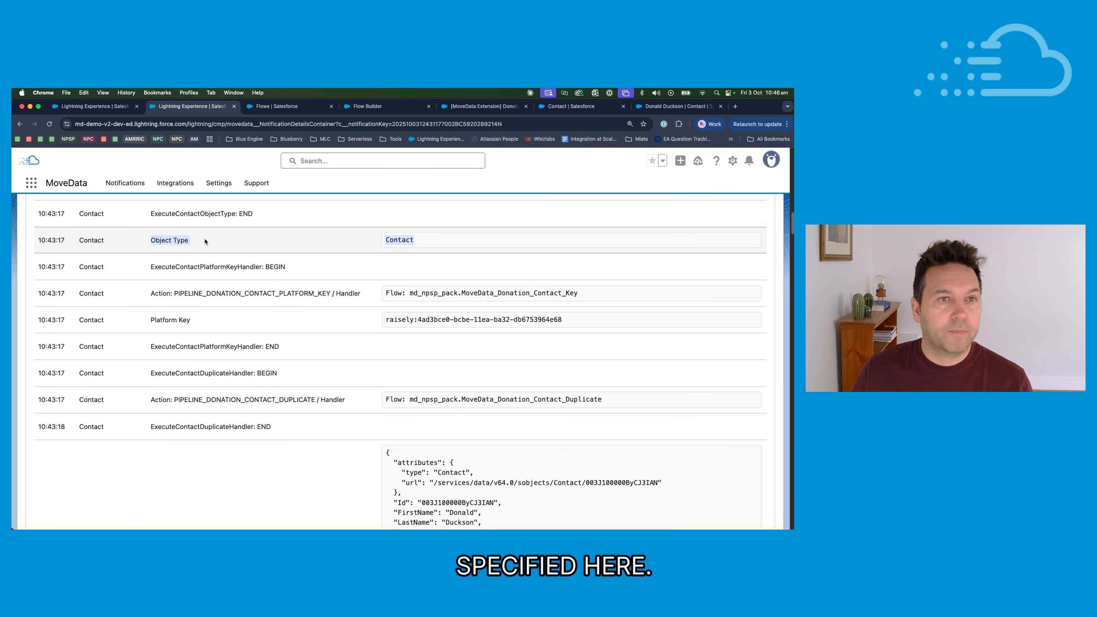
- Return to the Record variable in Flow Builder, make it available for input and output, and save the resource
key("ctrl+Tab")
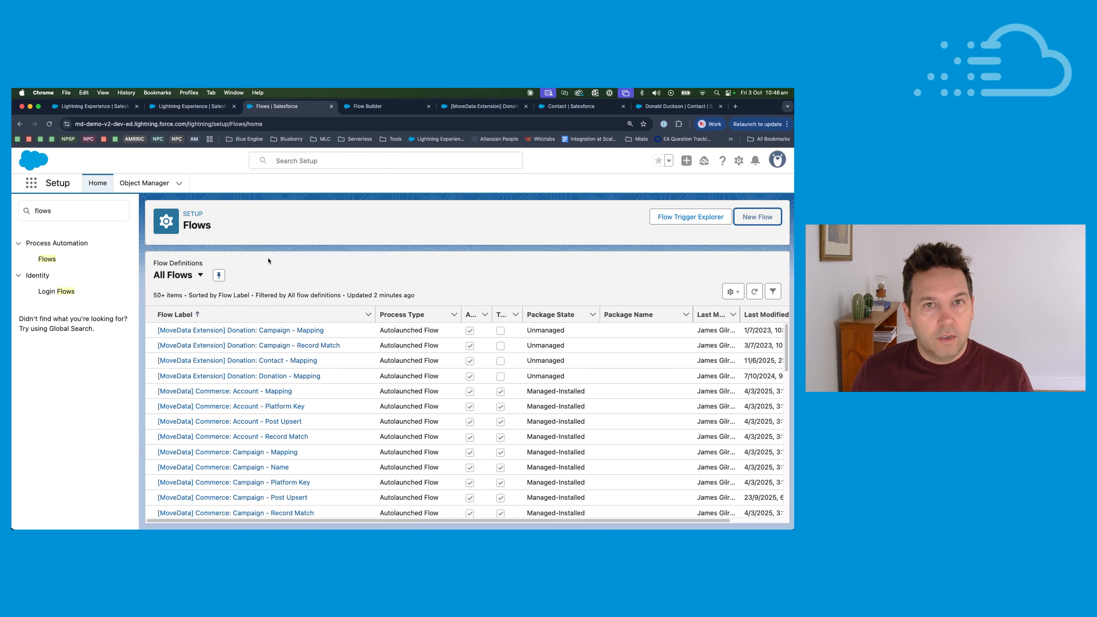
key("ctrl+Tab")
left_click(221, 285)
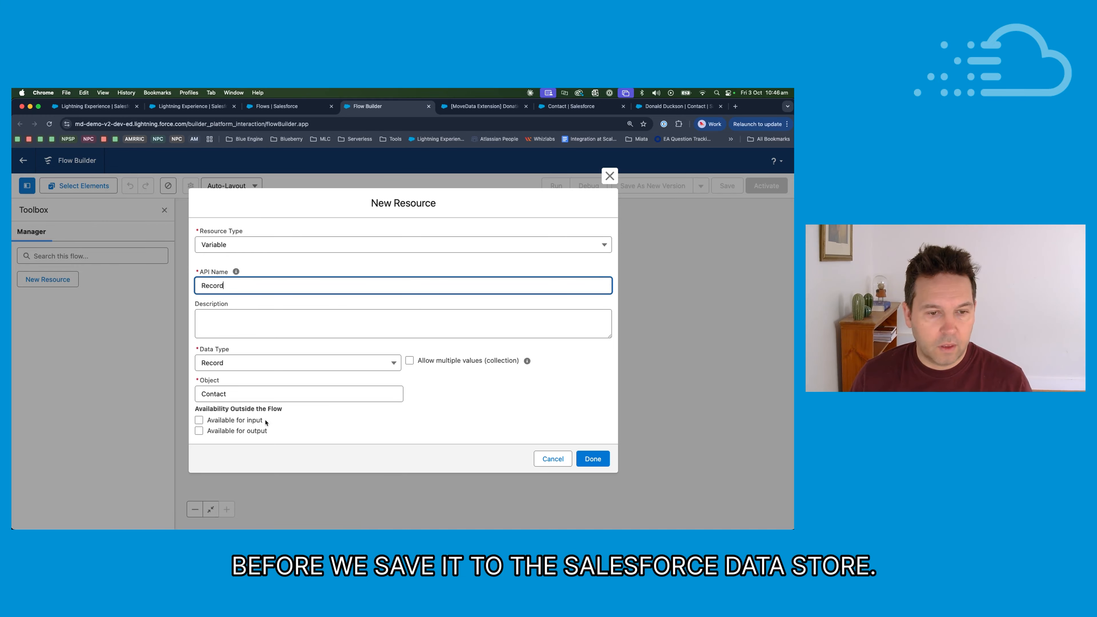
left_click(216, 421)
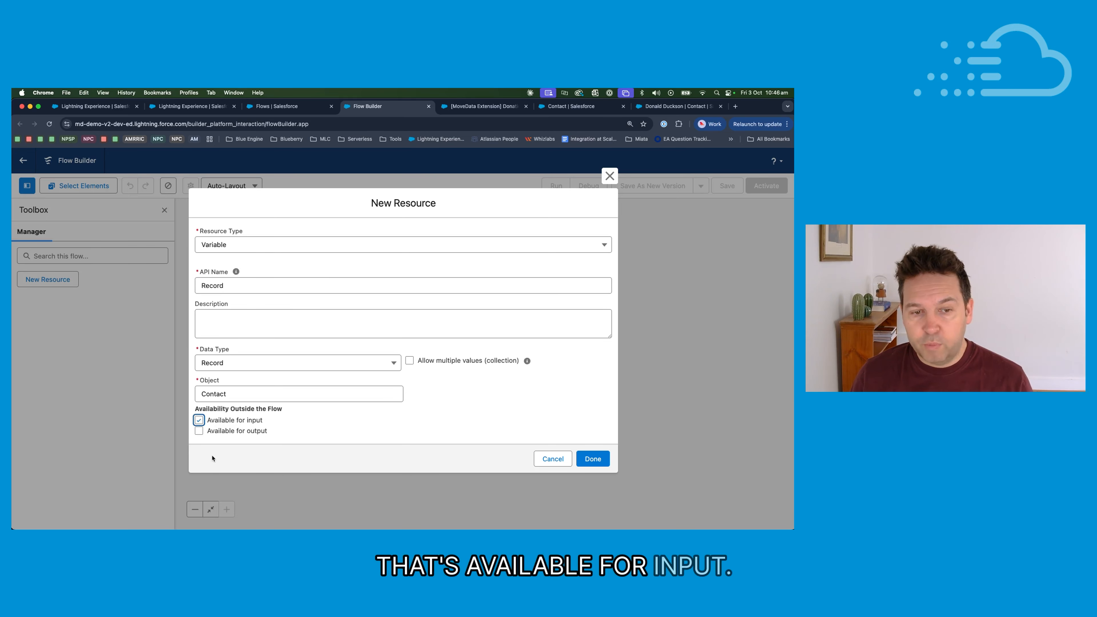
left_click(239, 432)
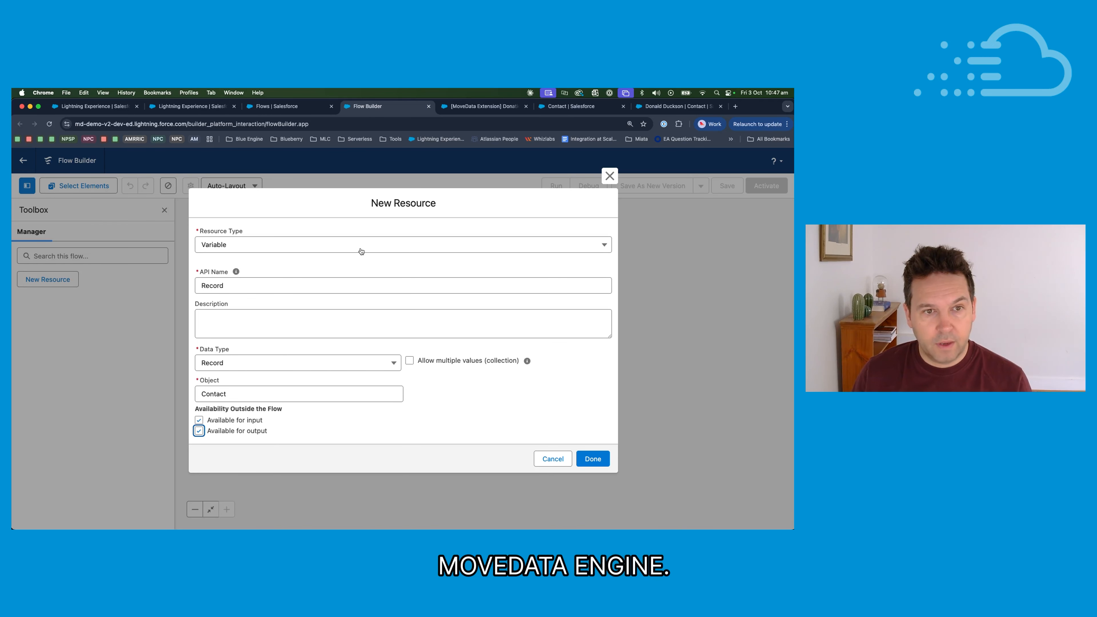
left_click(599, 462)
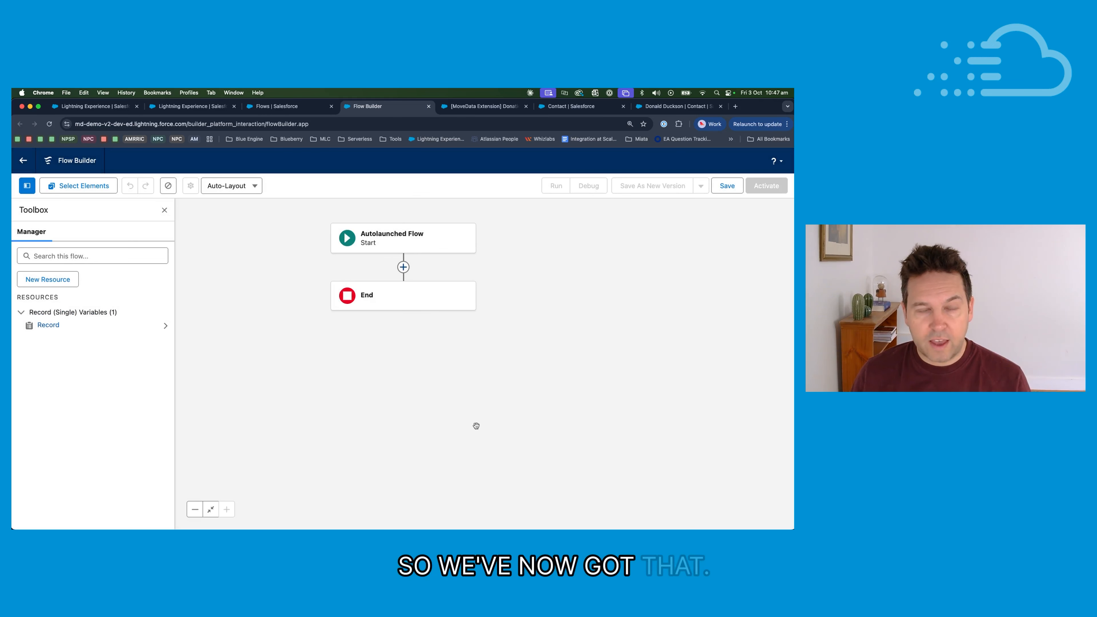
- Open the Contact variables in the MoveData execution log, search for "Donation_Am" and copy the variable name Donation_Amount
left_click(190, 106)
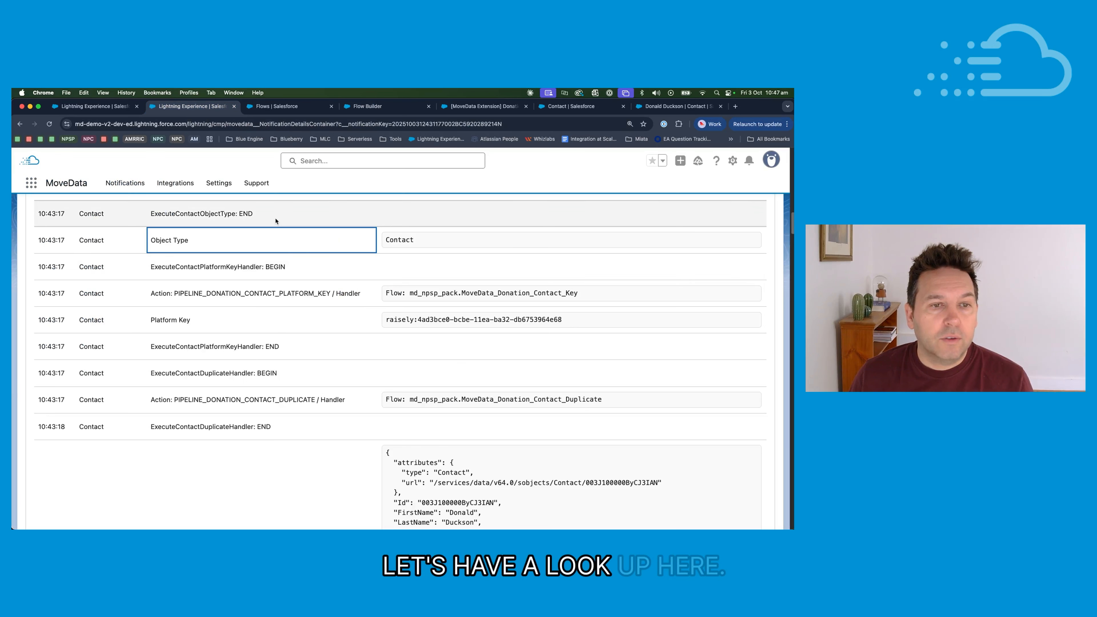
scroll(411, 289, "up", 5)
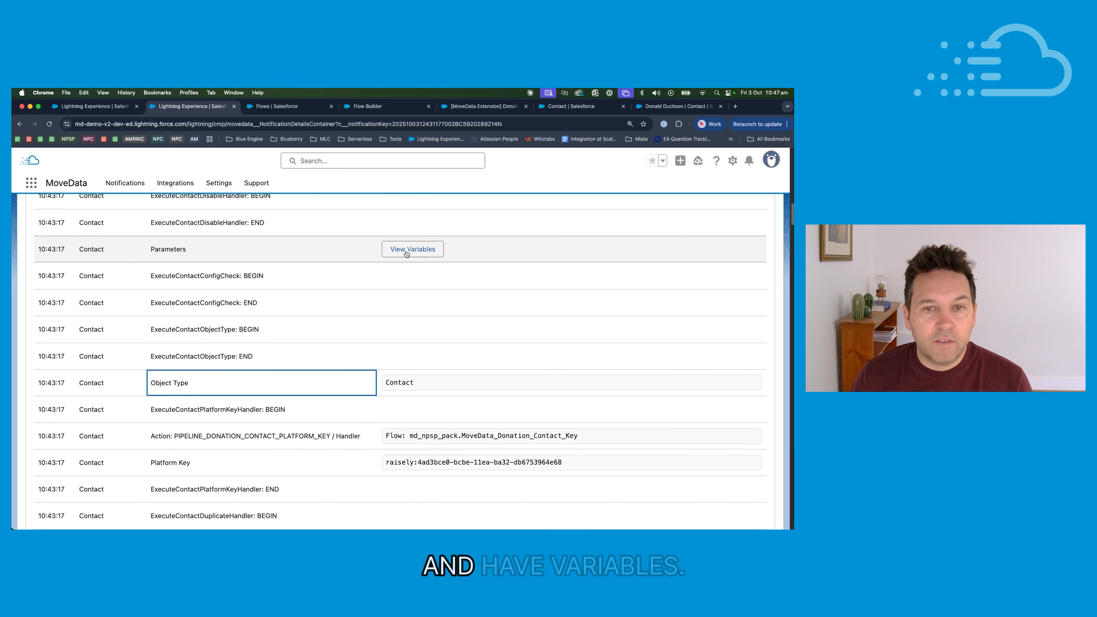
left_click(408, 247)
left_click(280, 228)
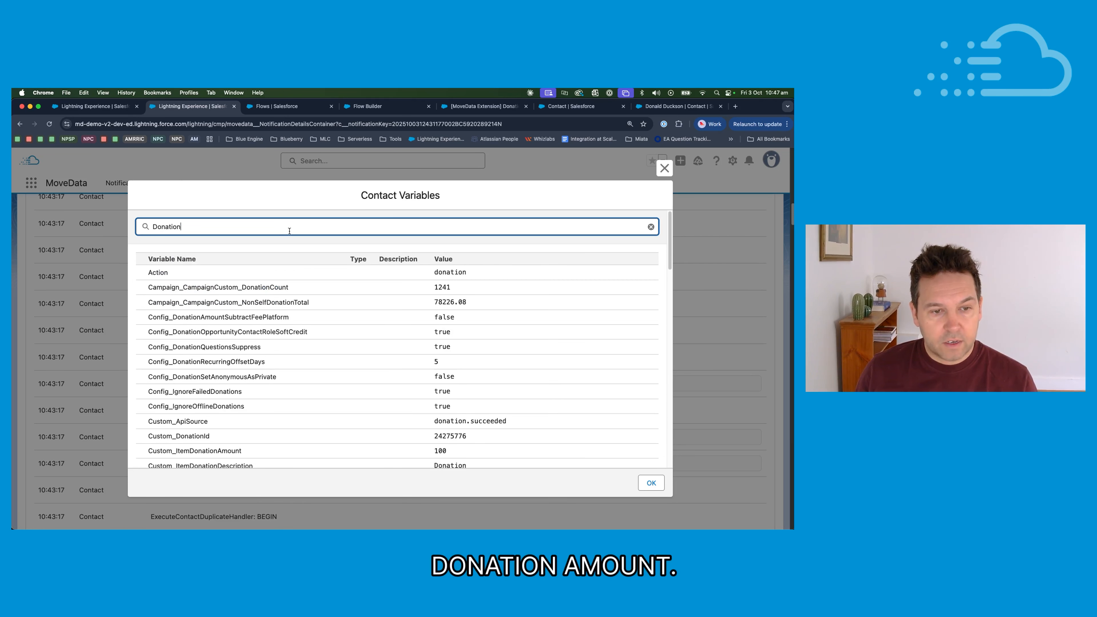
type("Donation_Am")
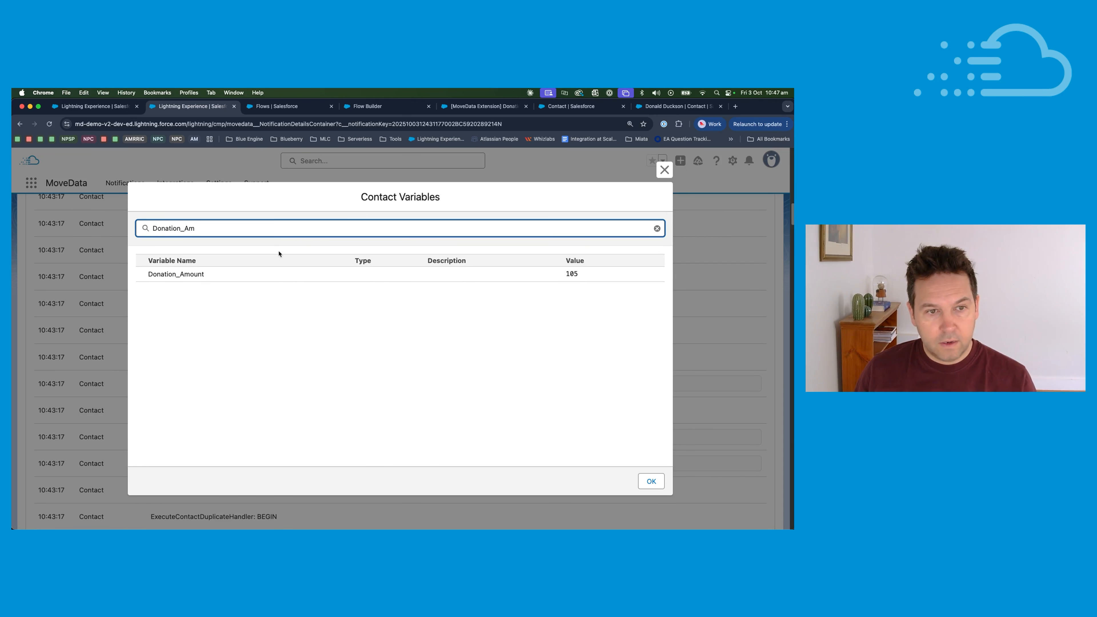
double_click(188, 273)
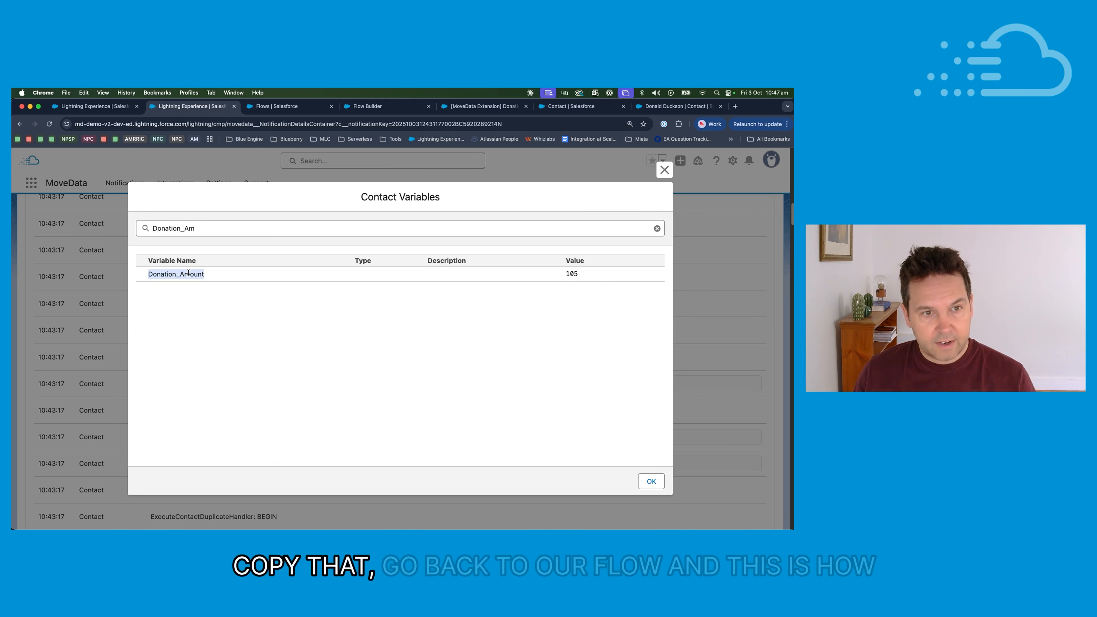
- Switch back to Flow Builder and start a new Variable resource with the API name "Donation_Amount"
key("ctrl+Tab")
key("ctrl+Tab")
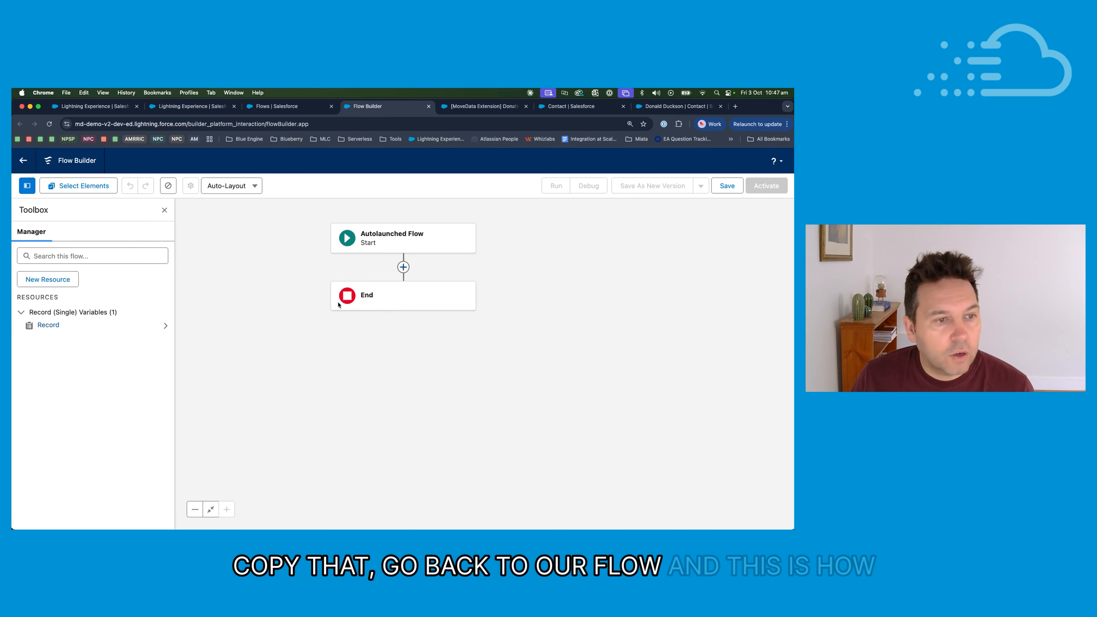
left_click(48, 279)
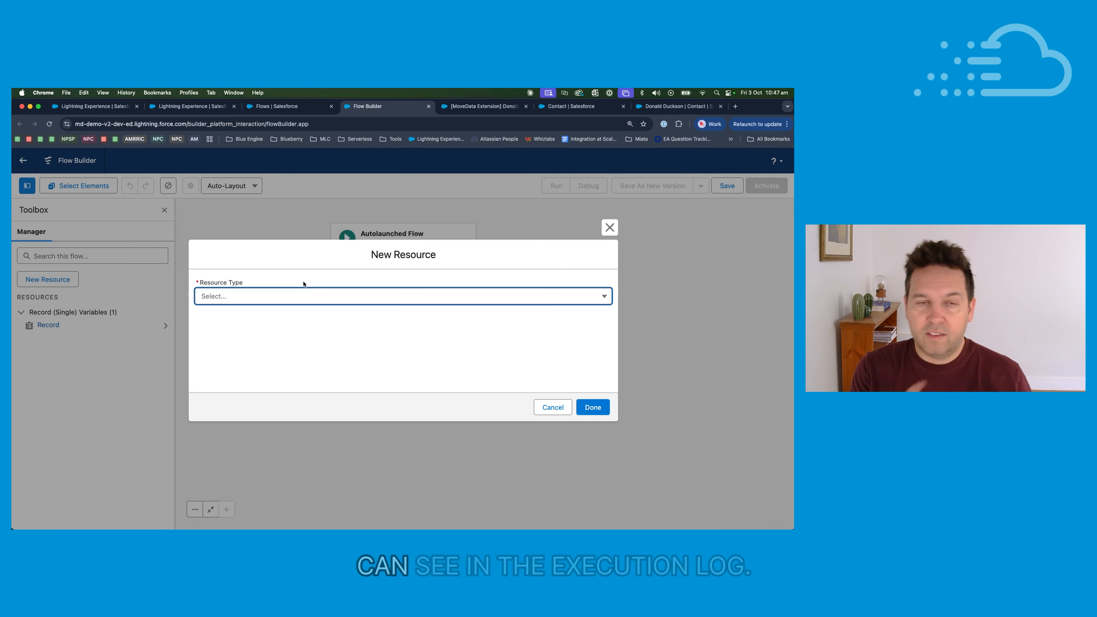
left_click(280, 296)
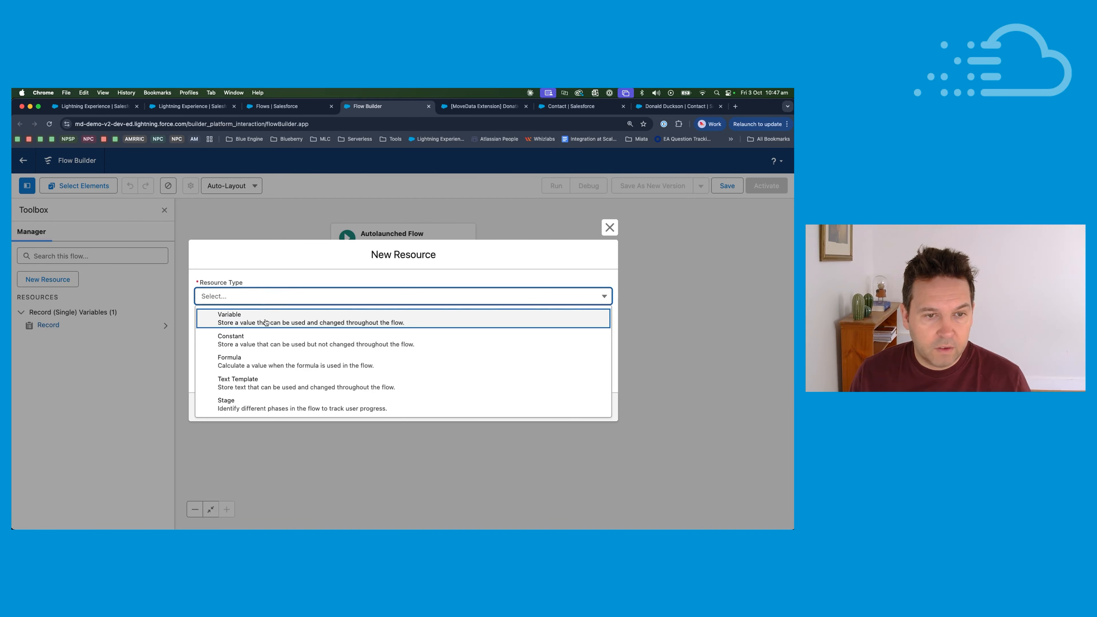
left_click(251, 316)
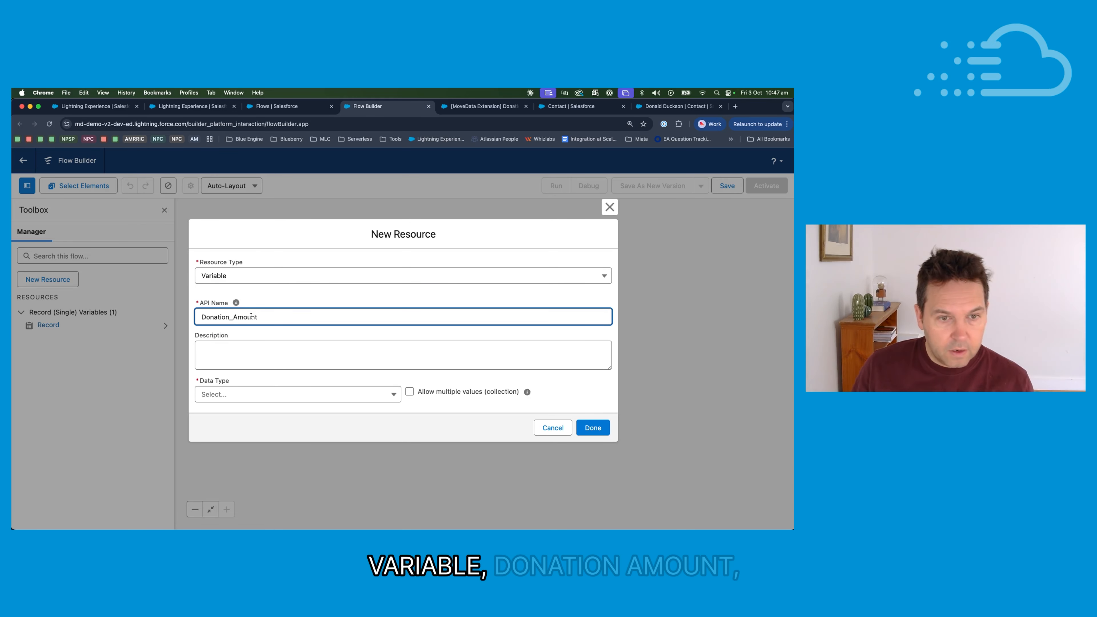
- Set the Donation_Amount variable's data type to Currency, make it available for input, and save the resource
left_click(310, 395)
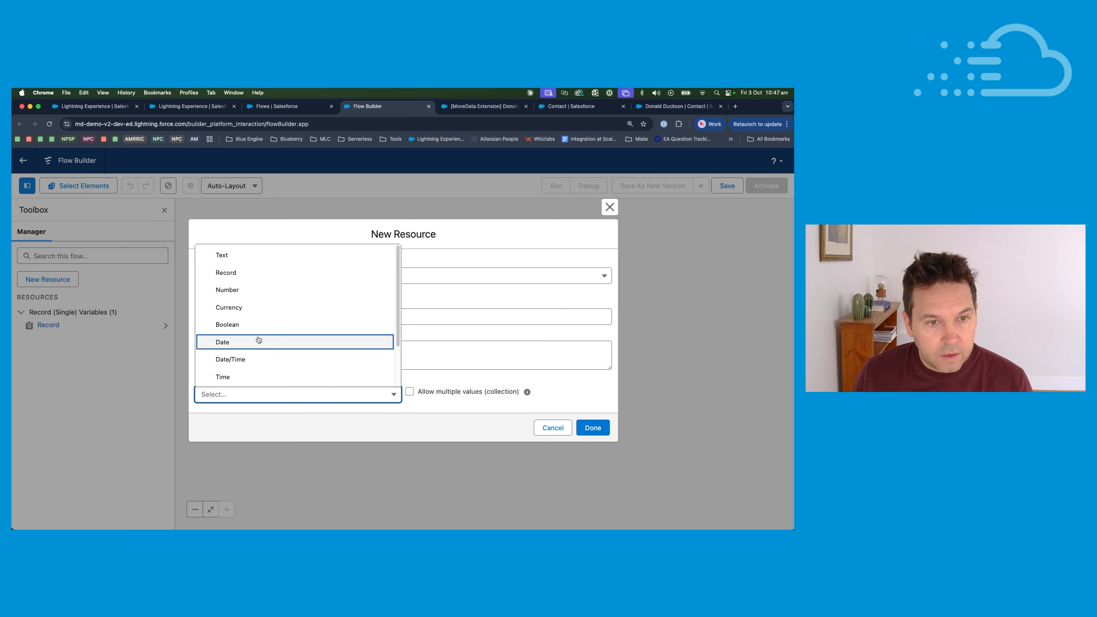
left_click(249, 308)
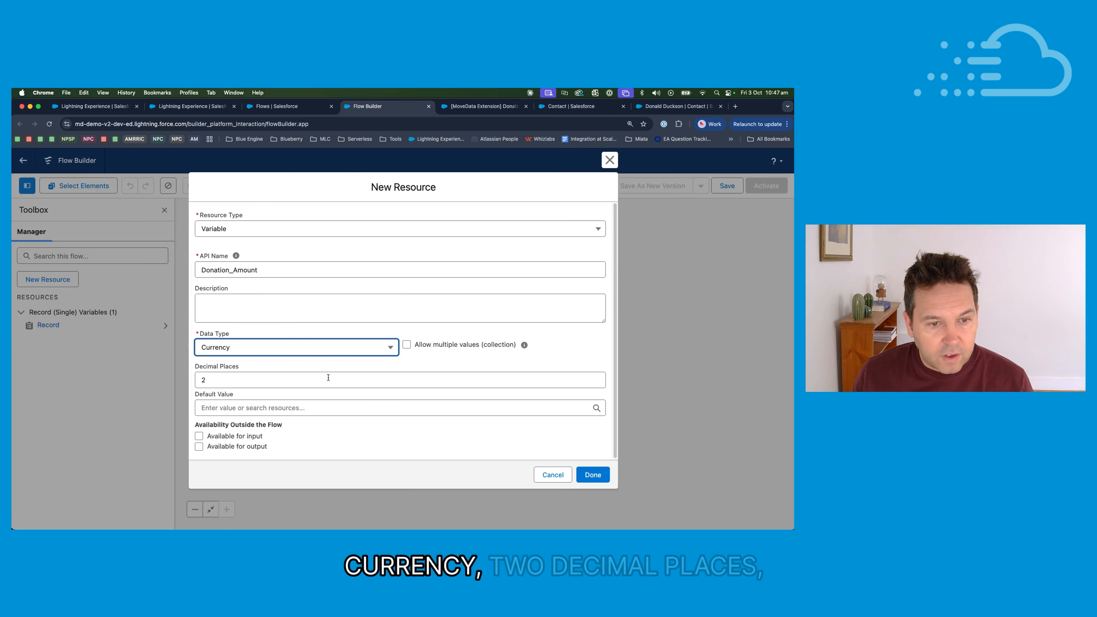
left_click(253, 437)
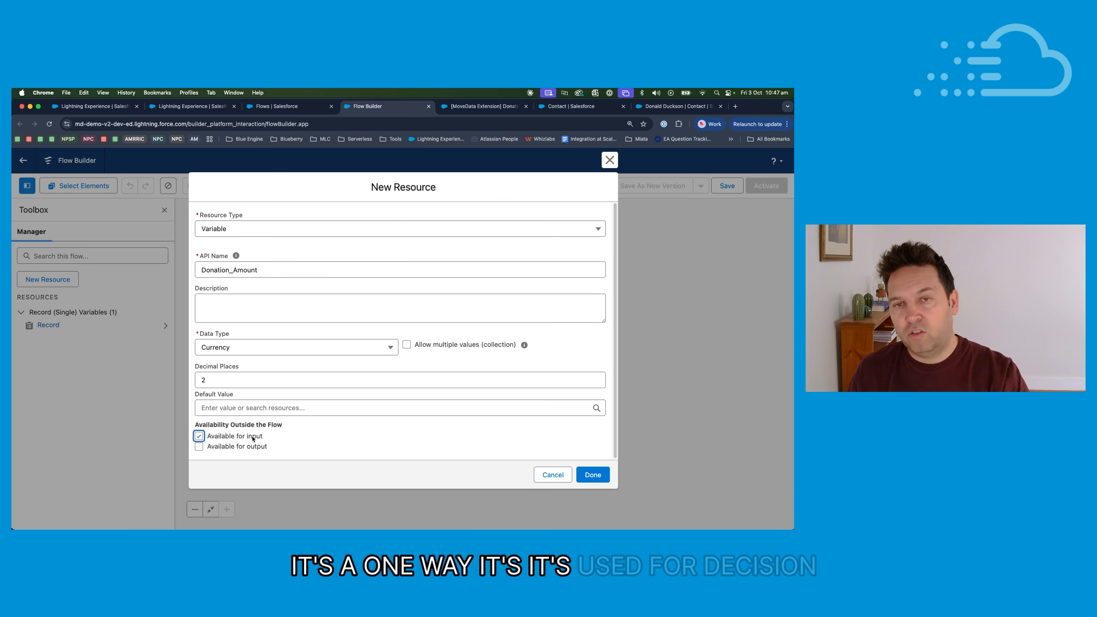
left_click(596, 476)
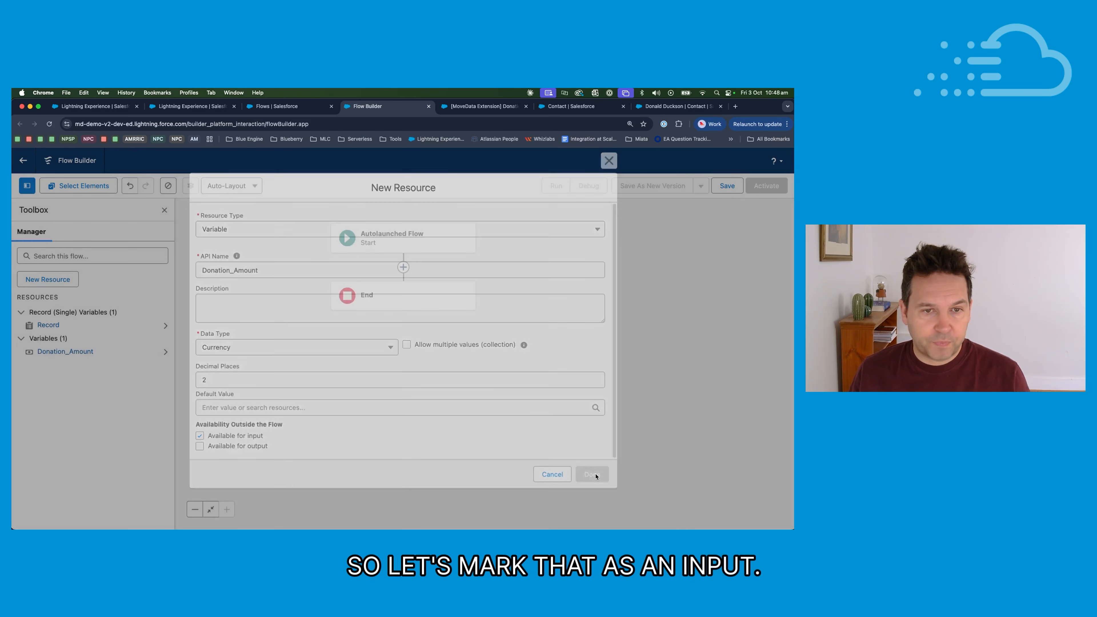
- Add a Decision element after the flow's start and label it "Is High Value Donor?"
left_click(284, 264)
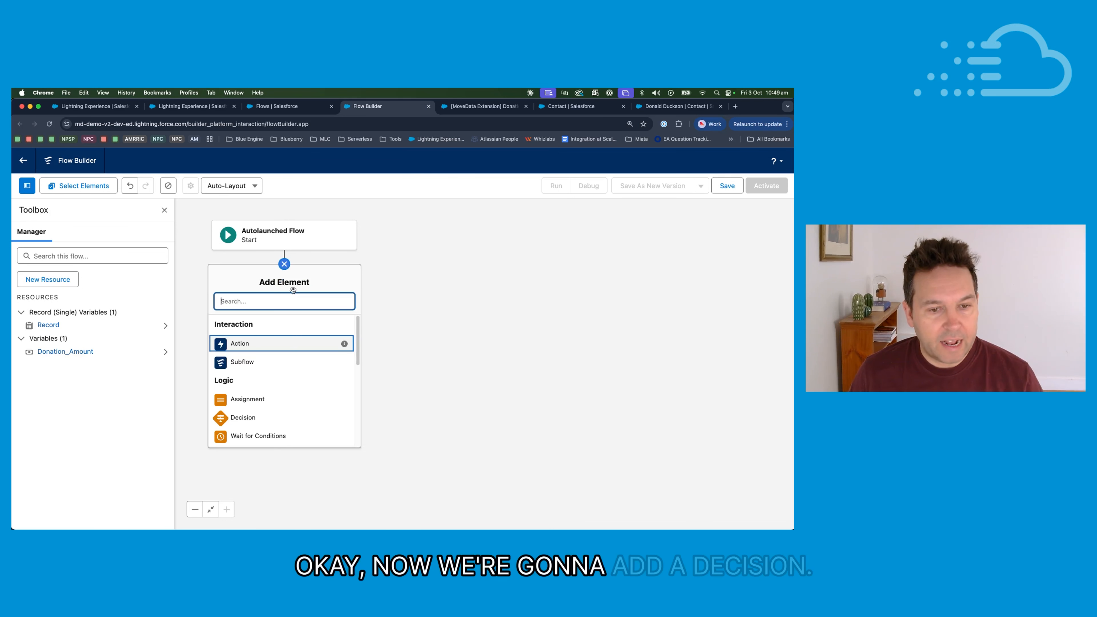
left_click(279, 418)
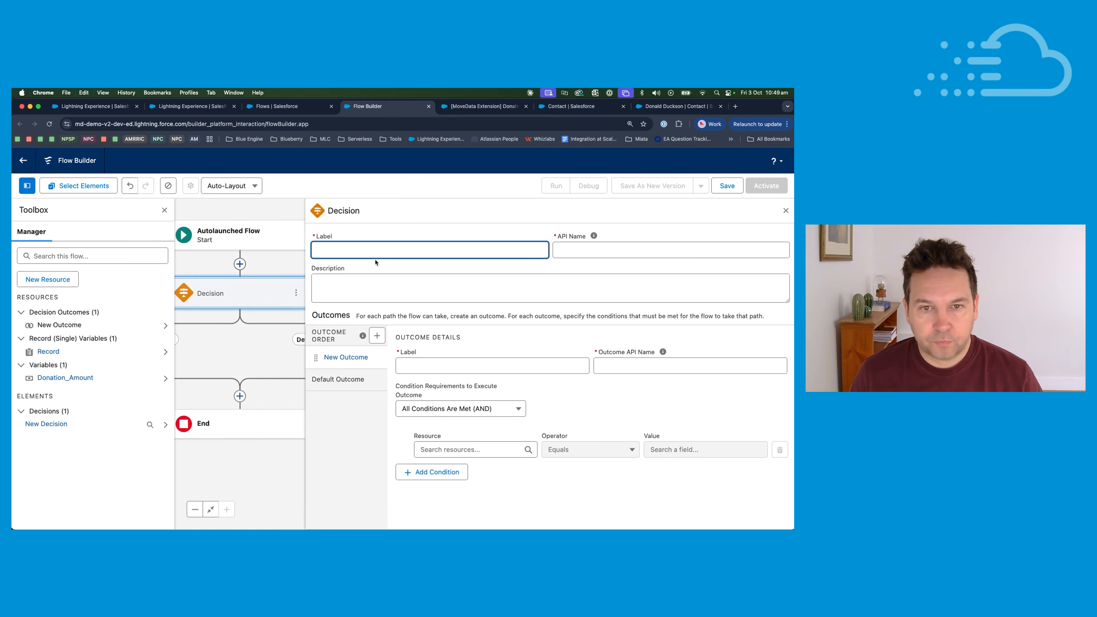
type("Is High ")
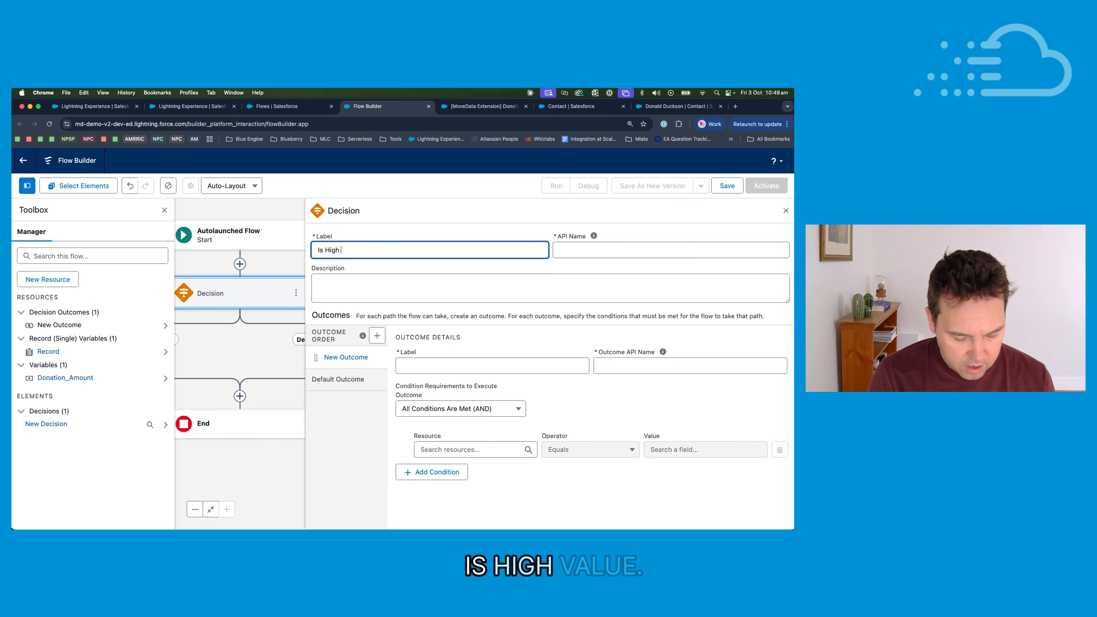
type("Value Donor?")
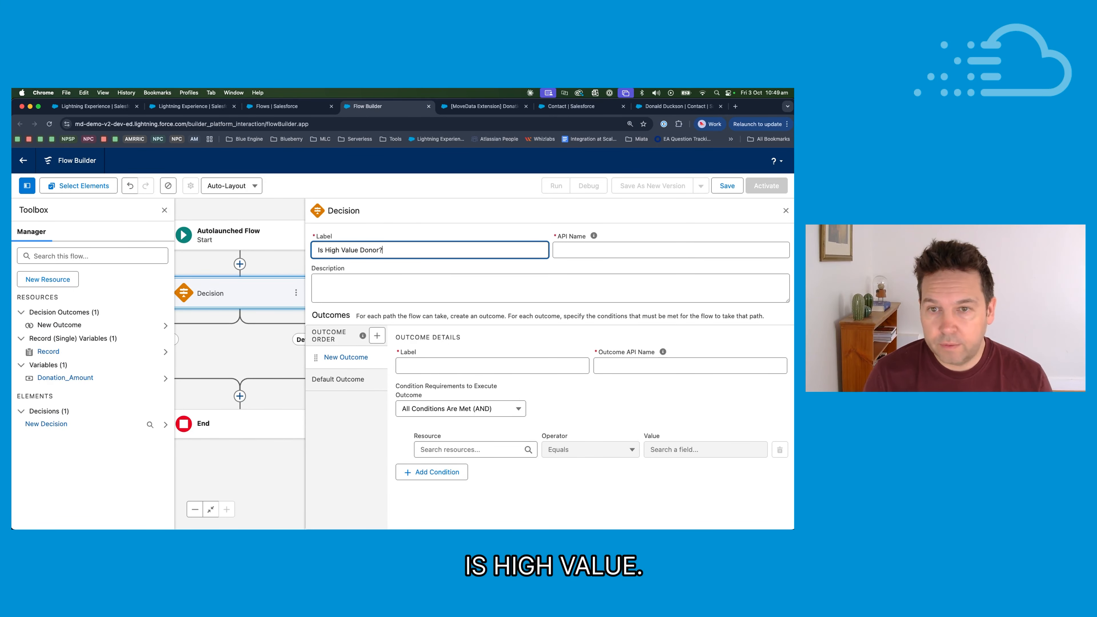
- Label the decision's new outcome "Yes" and set its outcome API name to "Yes_HVD"
key("Tab")
key("Tab")
key("Tab")
key("Tab")
left_click(526, 366)
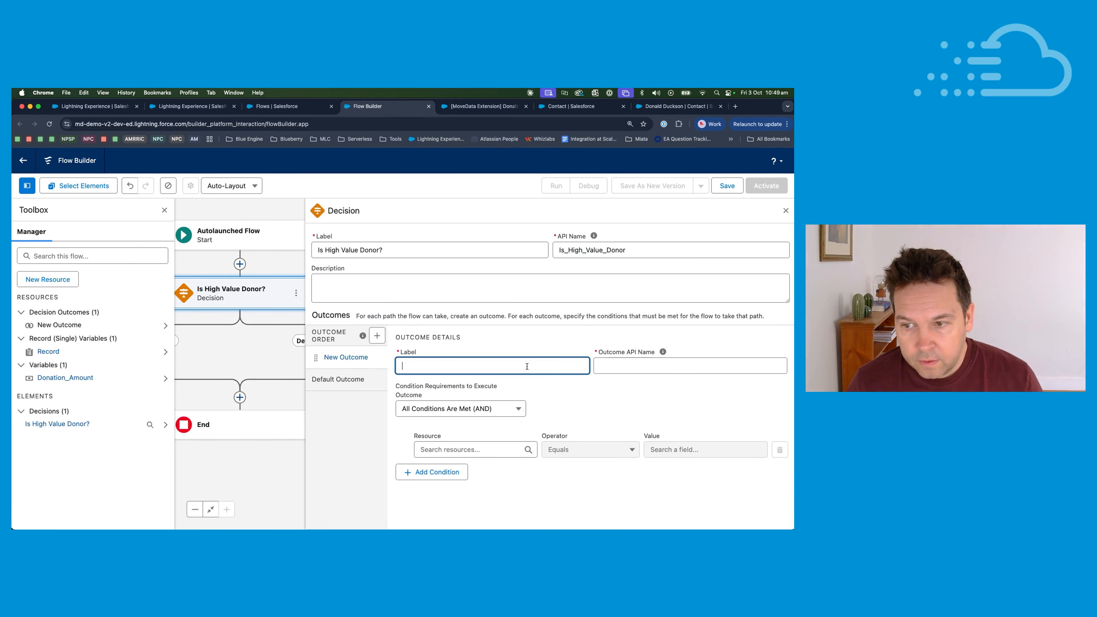
type("Yes")
key("Tab")
key("Tab")
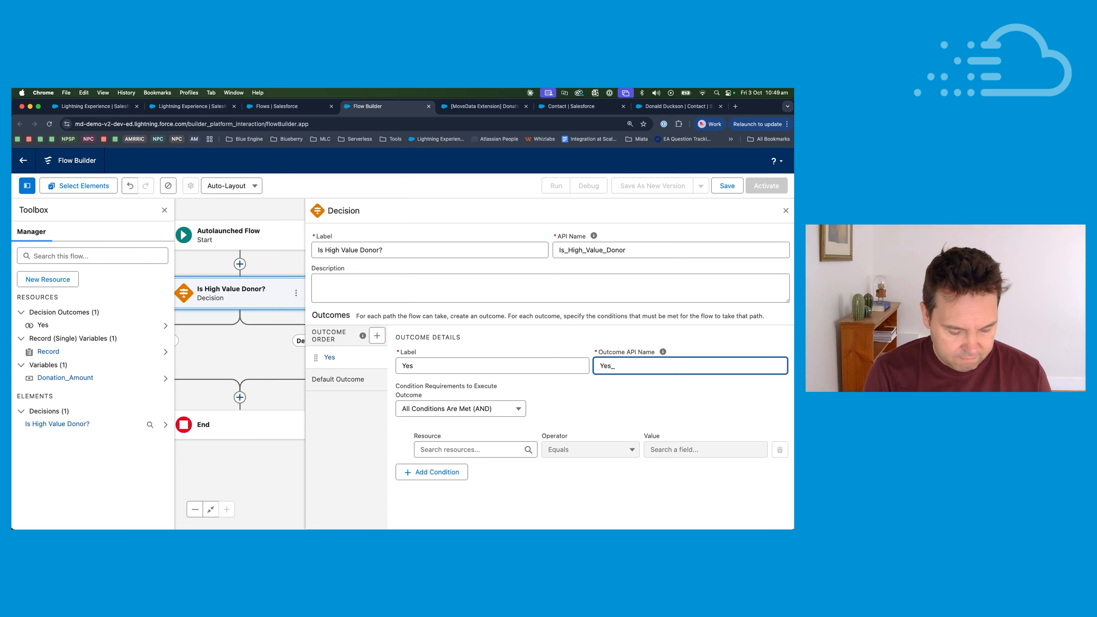
type("_H")
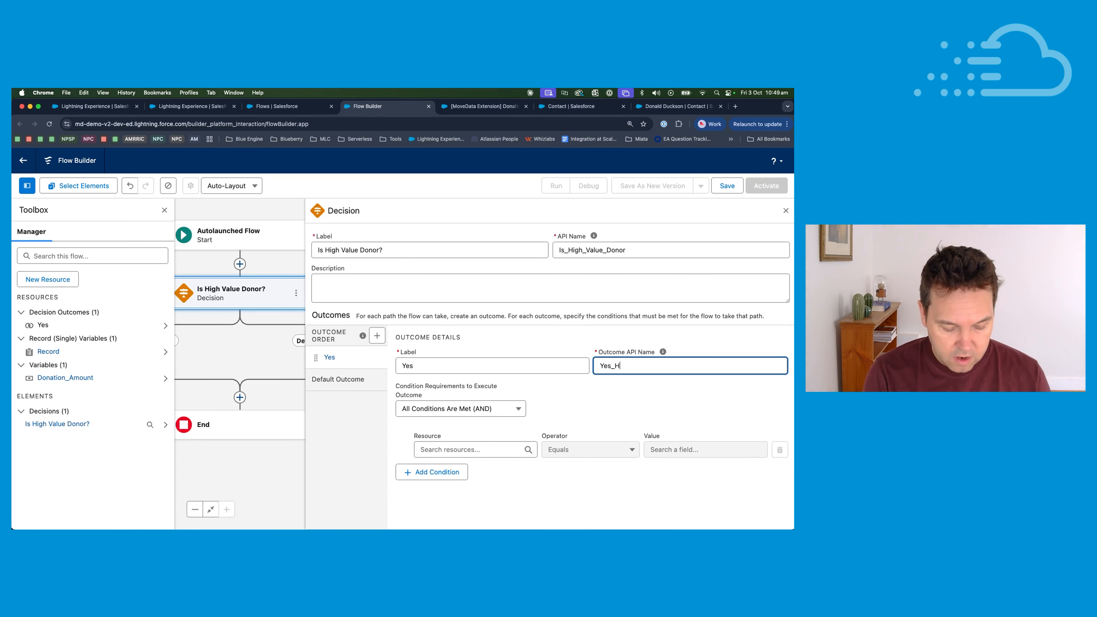
type("VD")
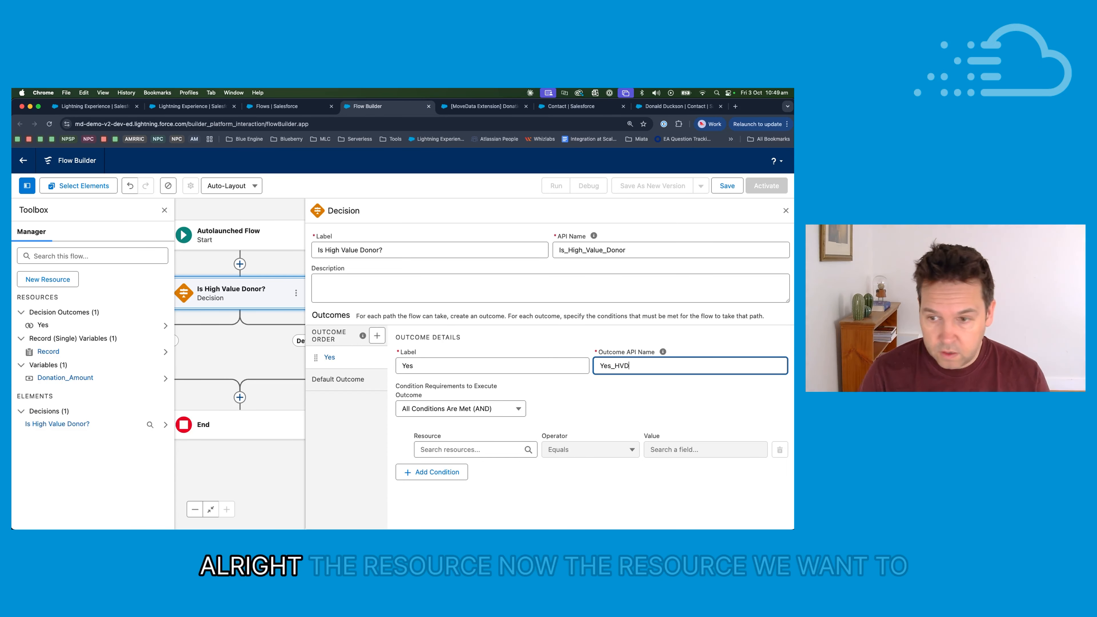
- Set the Yes outcome's condition to Donation_Amount Greater Than or Equal 200
left_click(464, 454)
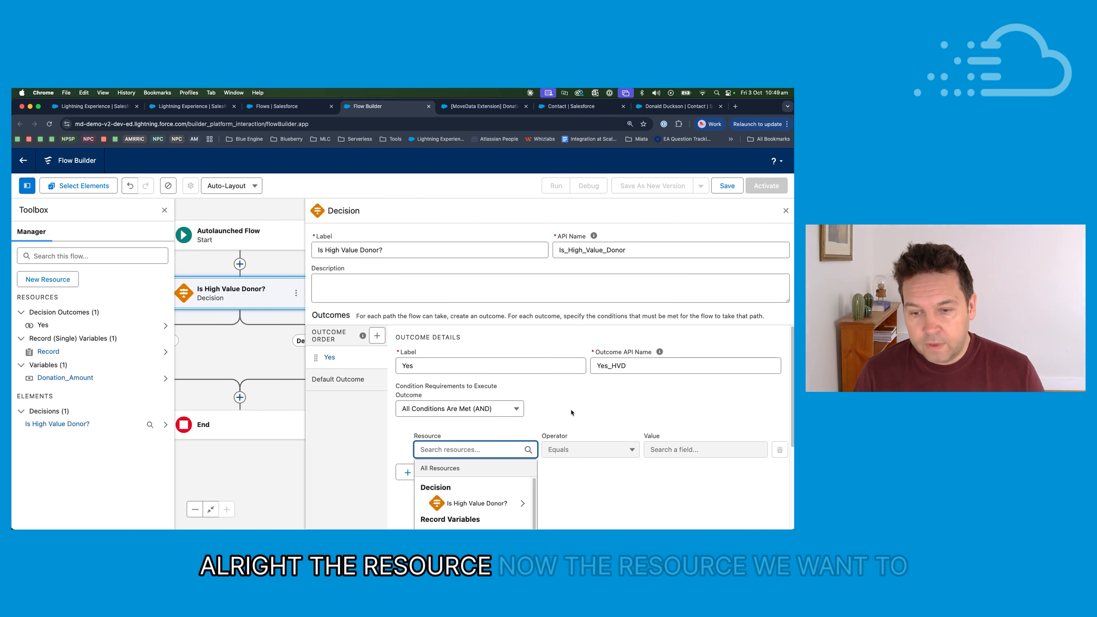
scroll(571, 413, "down", 3)
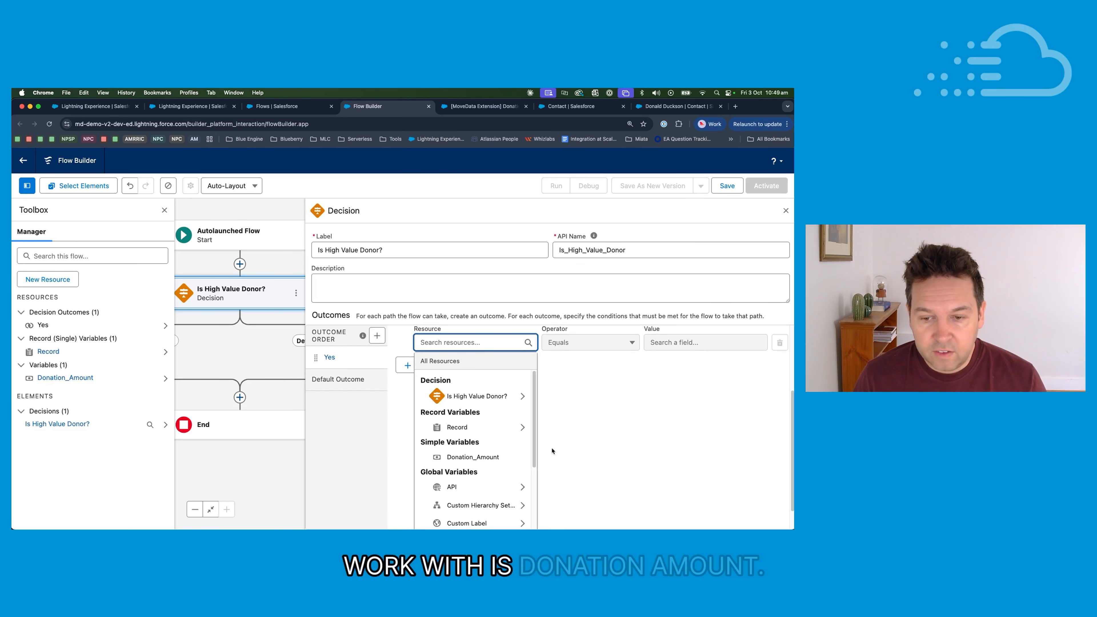
left_click(497, 456)
left_click(586, 452)
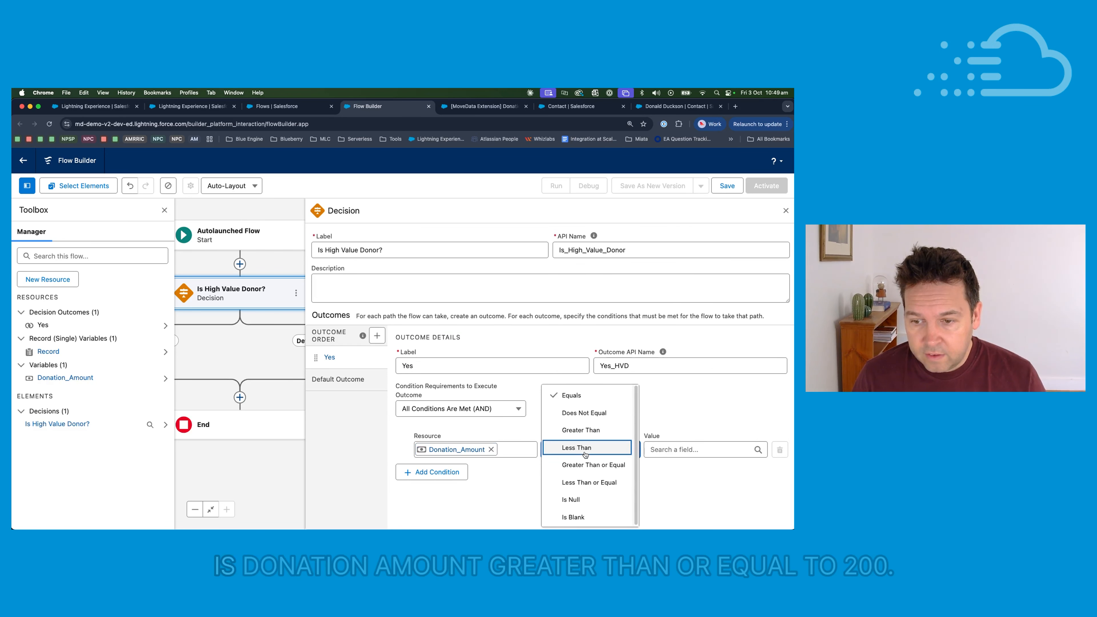
left_click(605, 467)
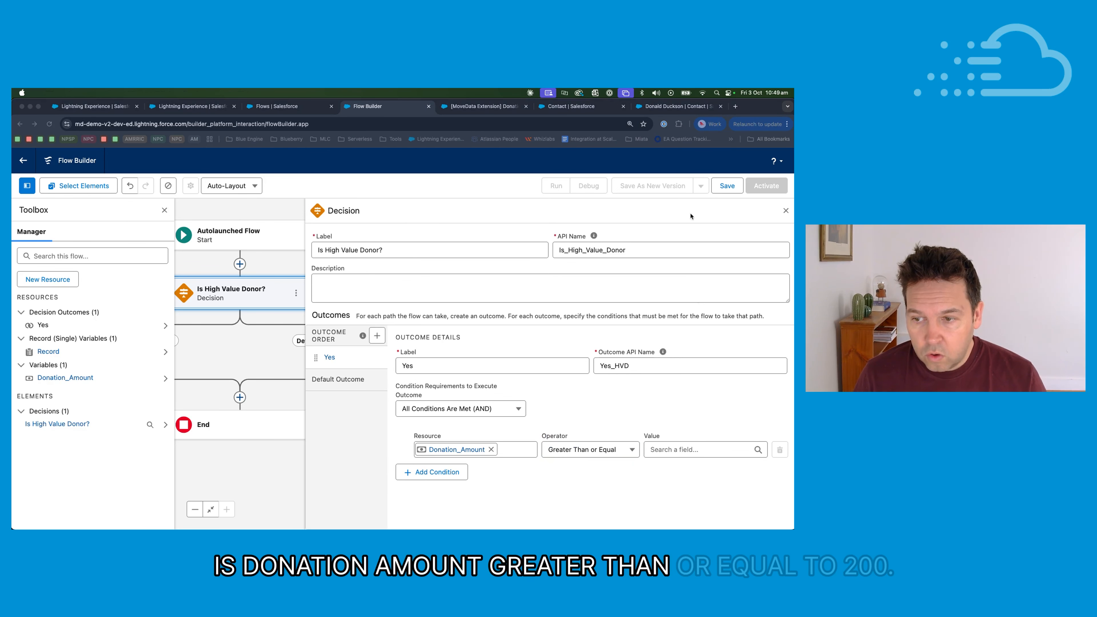
left_click(694, 450)
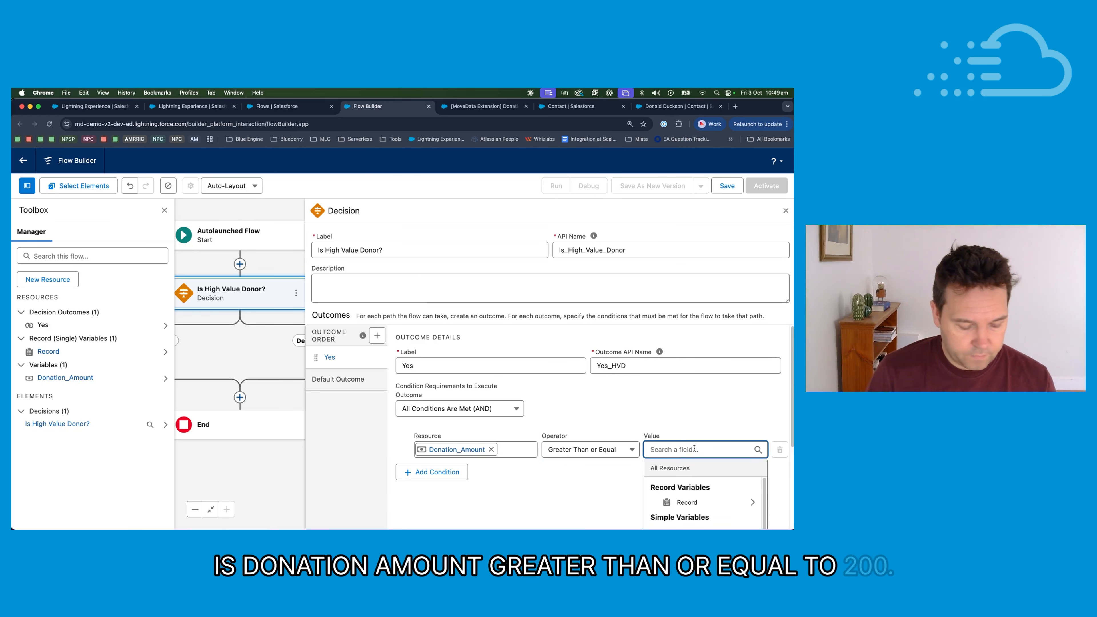
type("200")
left_click(574, 497)
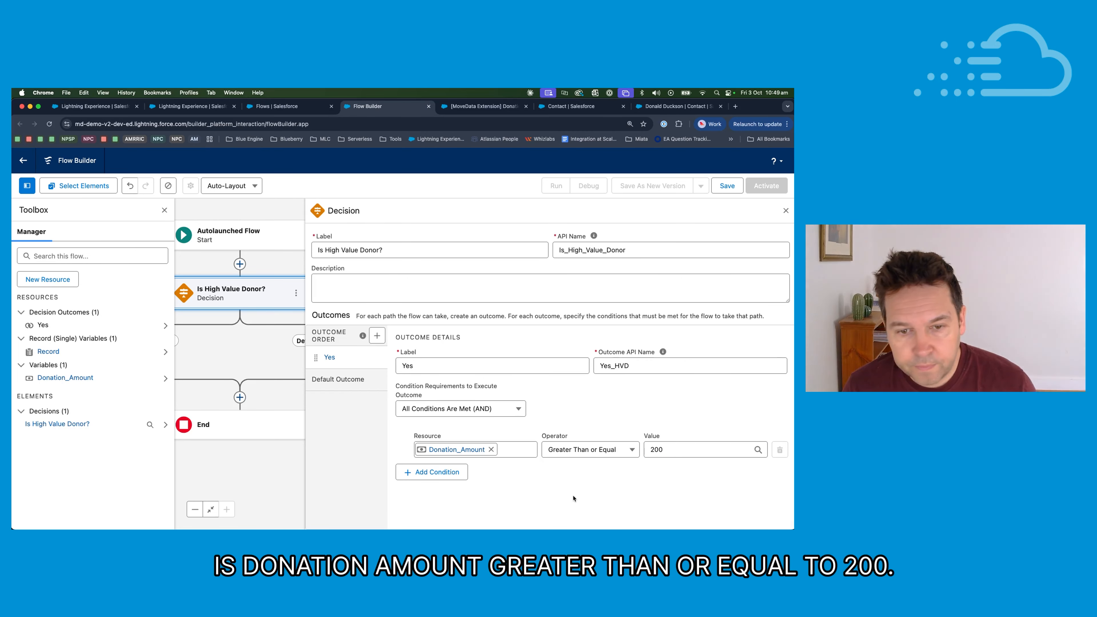
- Rename the decision's default outcome to "No" and close the decision's settings
left_click(341, 379)
left_click(454, 366)
key("super+a")
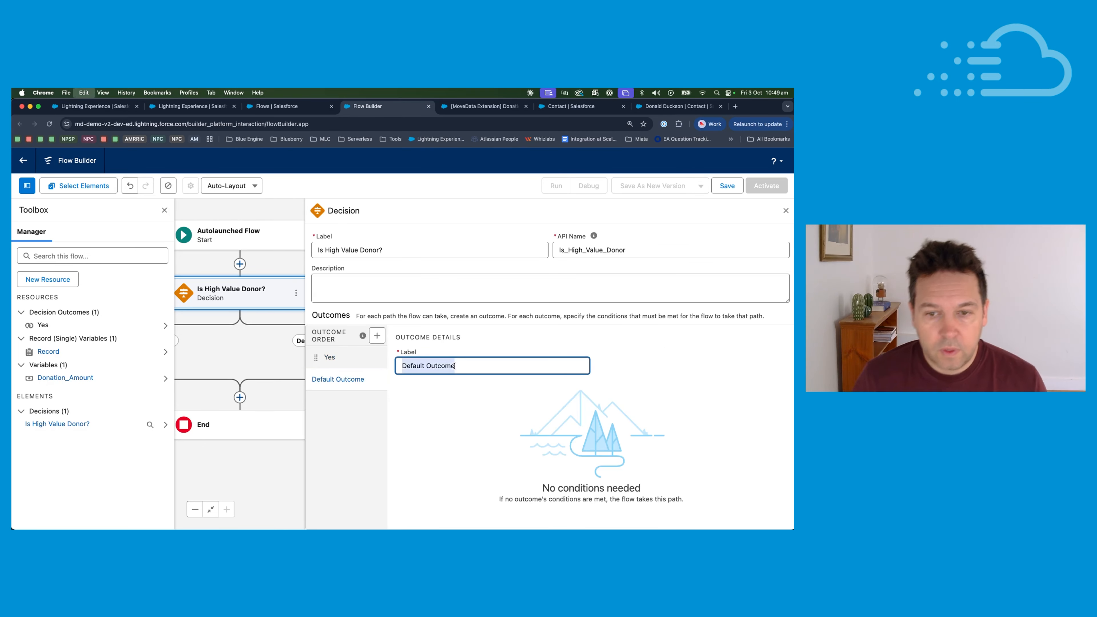
type("No")
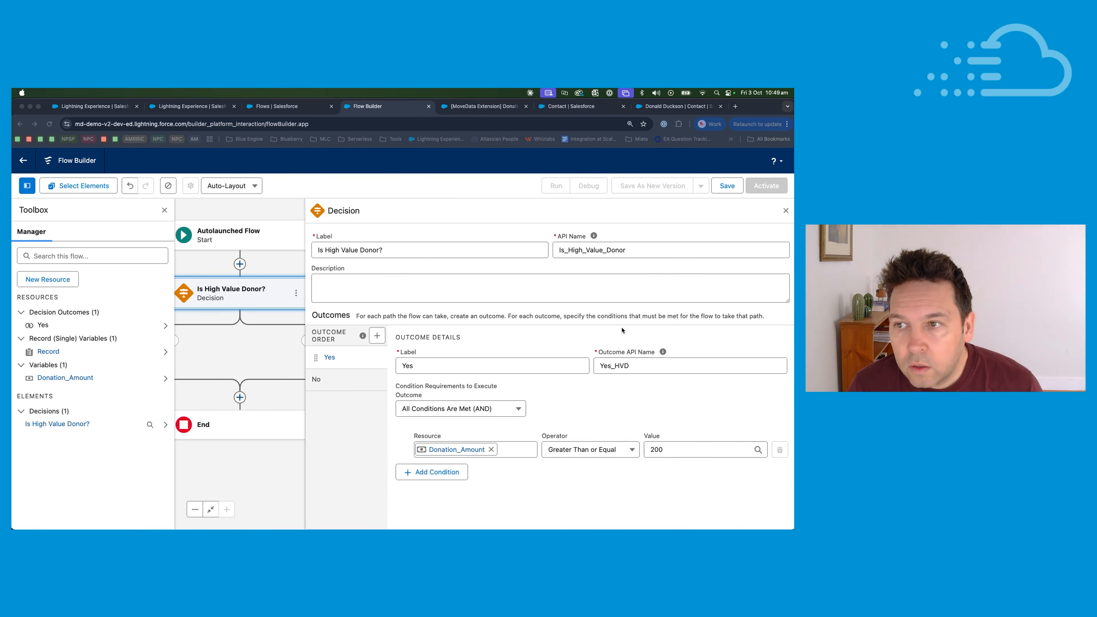
left_click(786, 211)
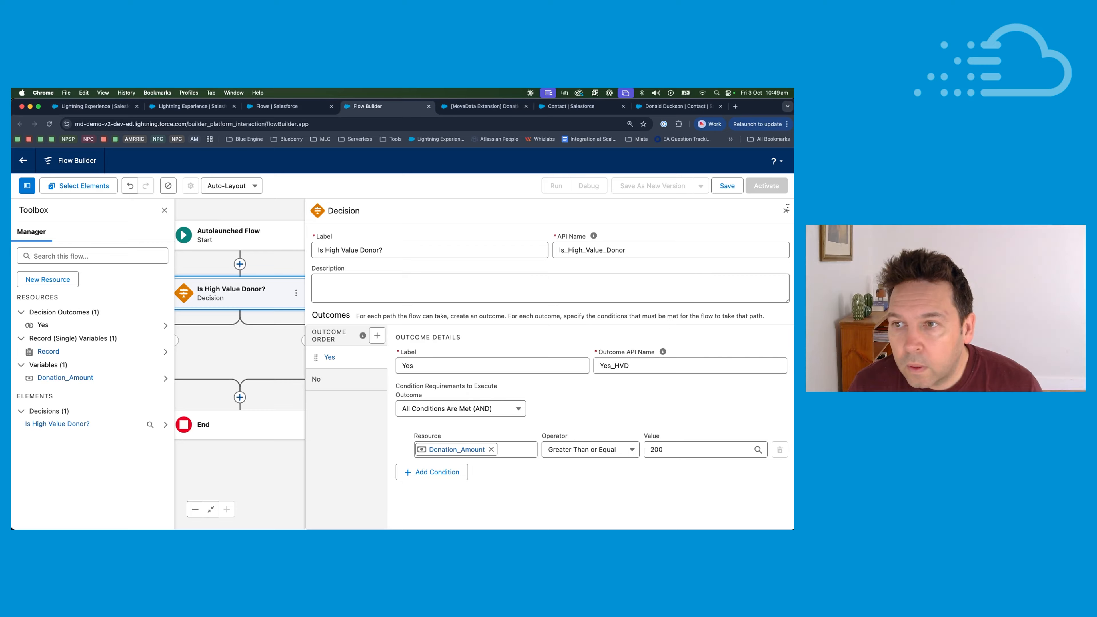
- Add an Assignment element on the decision's Yes path and label it "Set High Value Donor to True"
left_click_drag(396, 373, 524, 368)
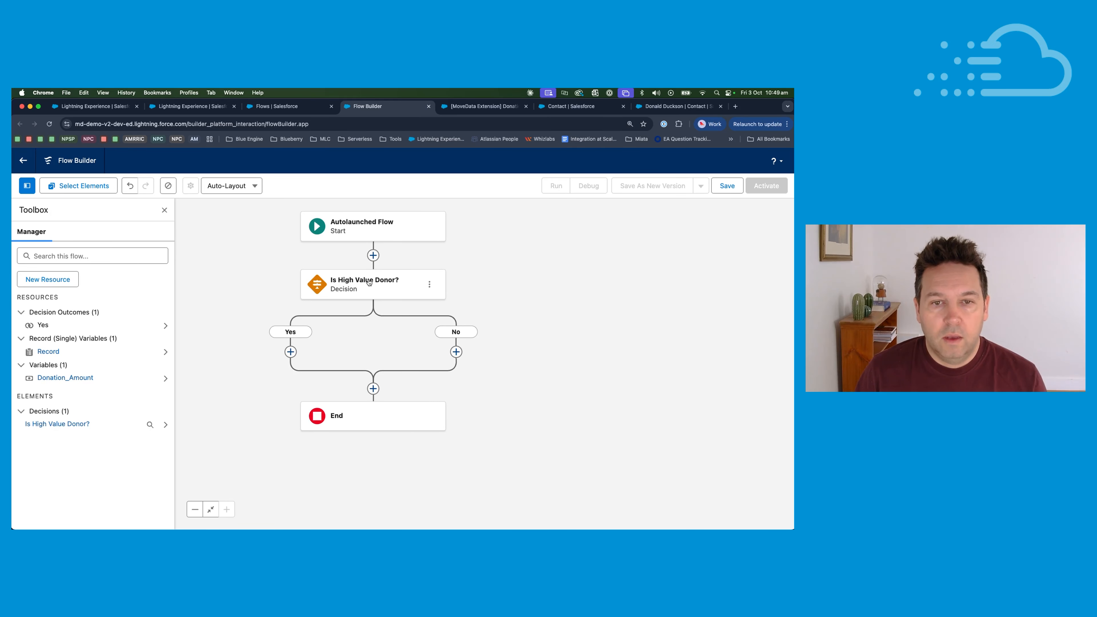
left_click(291, 352)
scroll(277, 484, "down", 3)
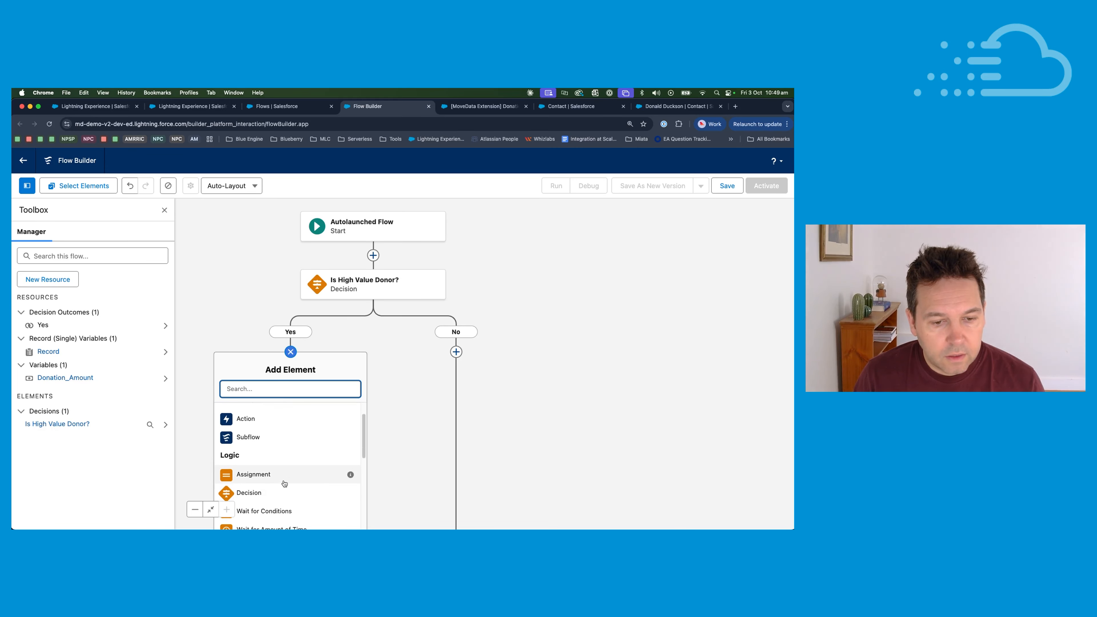
left_click(279, 465)
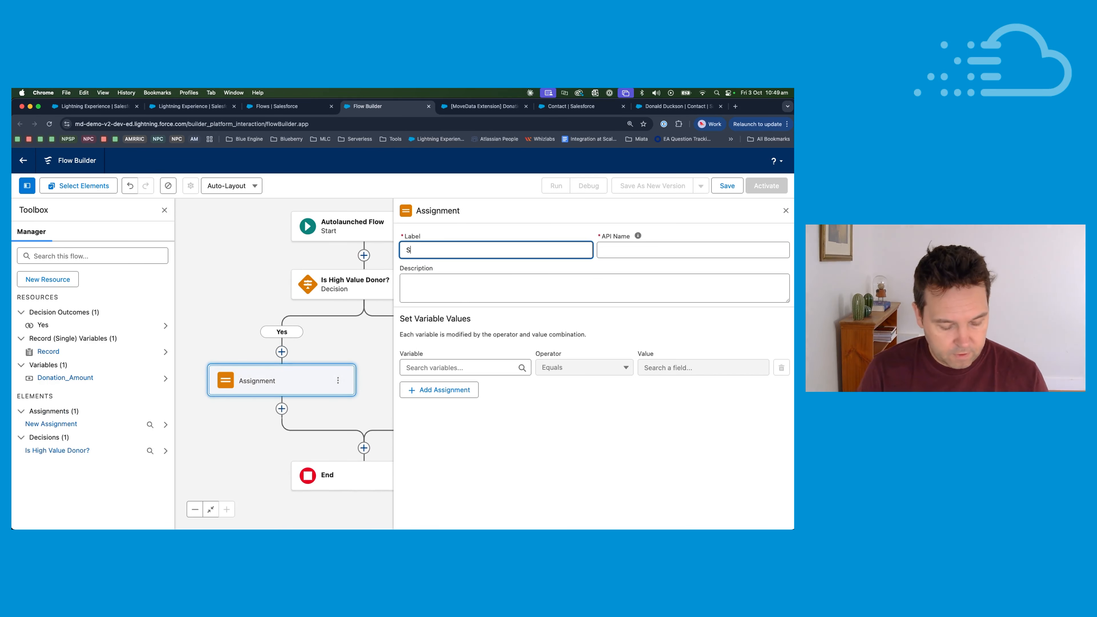
type("Set High Value ")
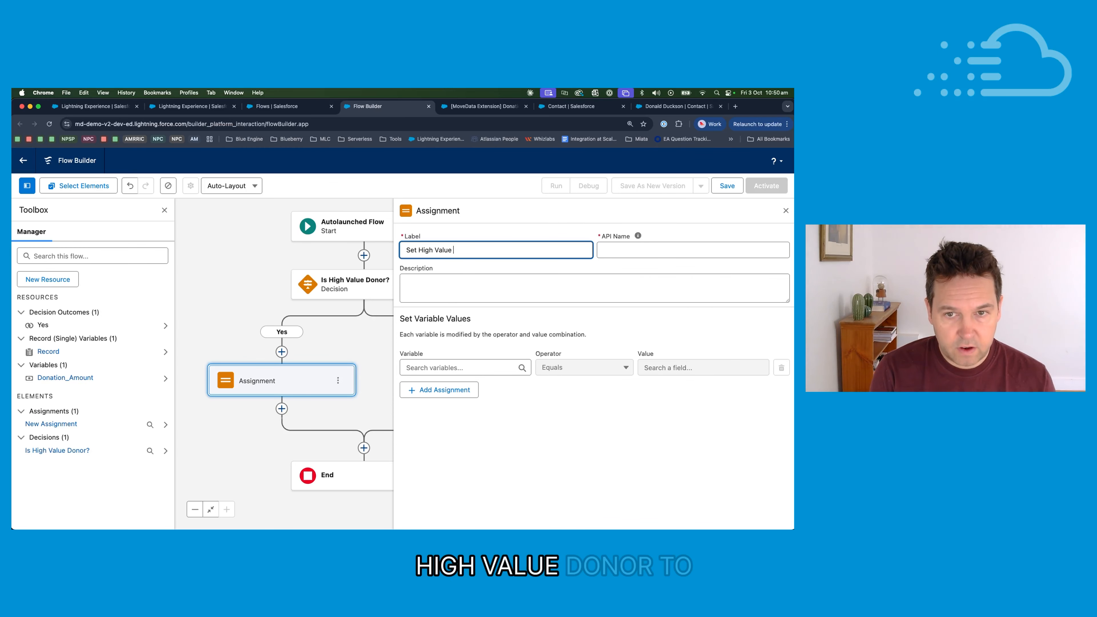
type("Donor to True")
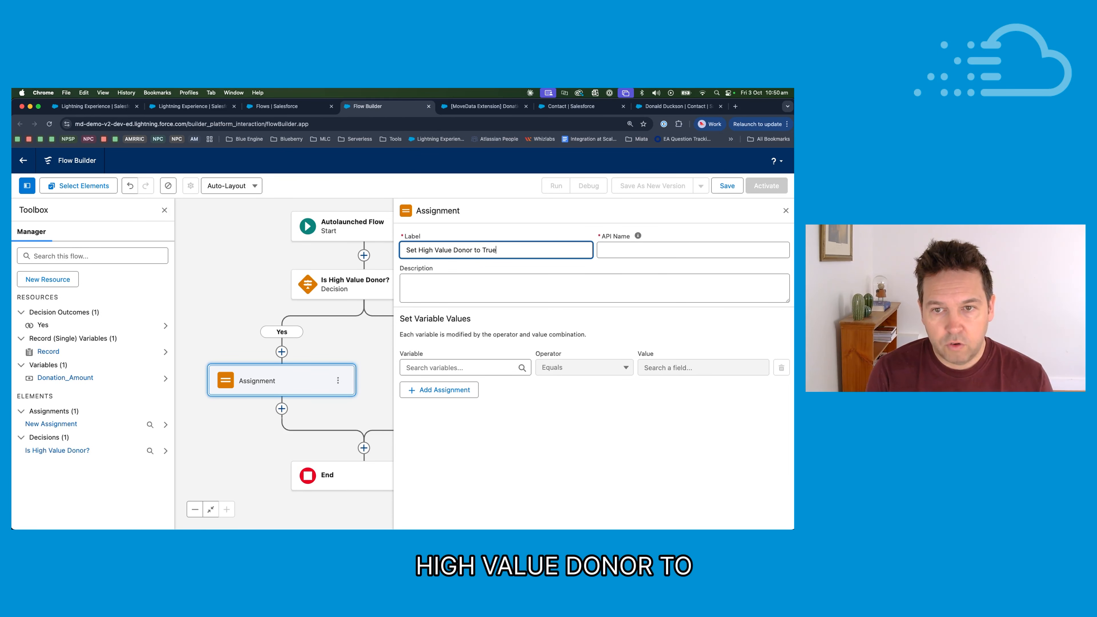
- In the assignment, set the Record variable's High Value Donor field equal to the global constant True
key("Tab")
key("Tab")
key("Tab")
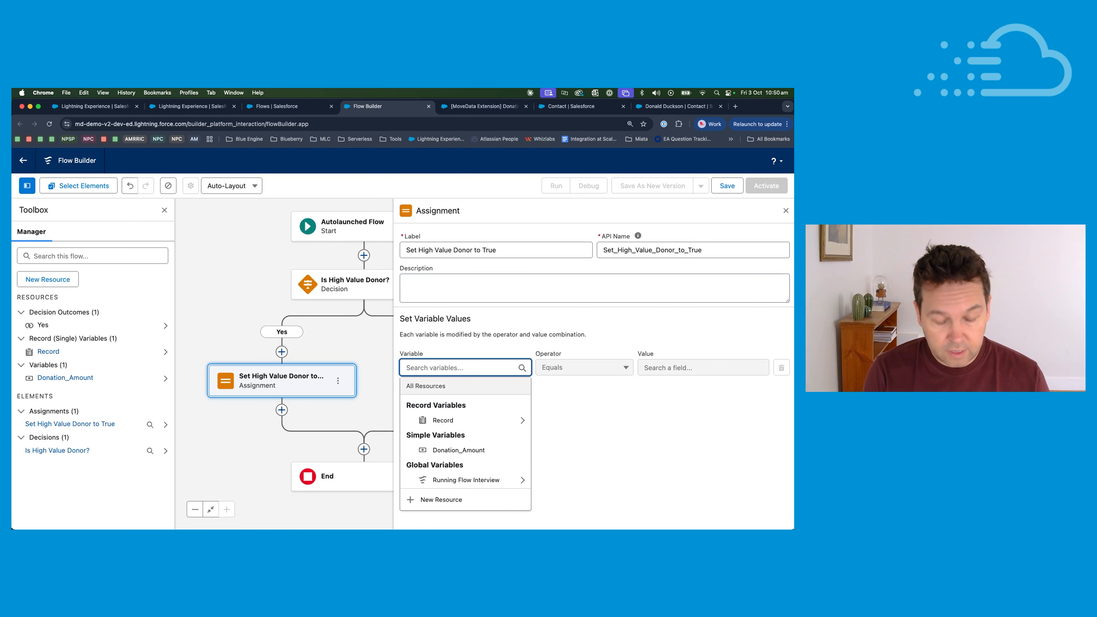
type("record")
key("Down")
key("Return")
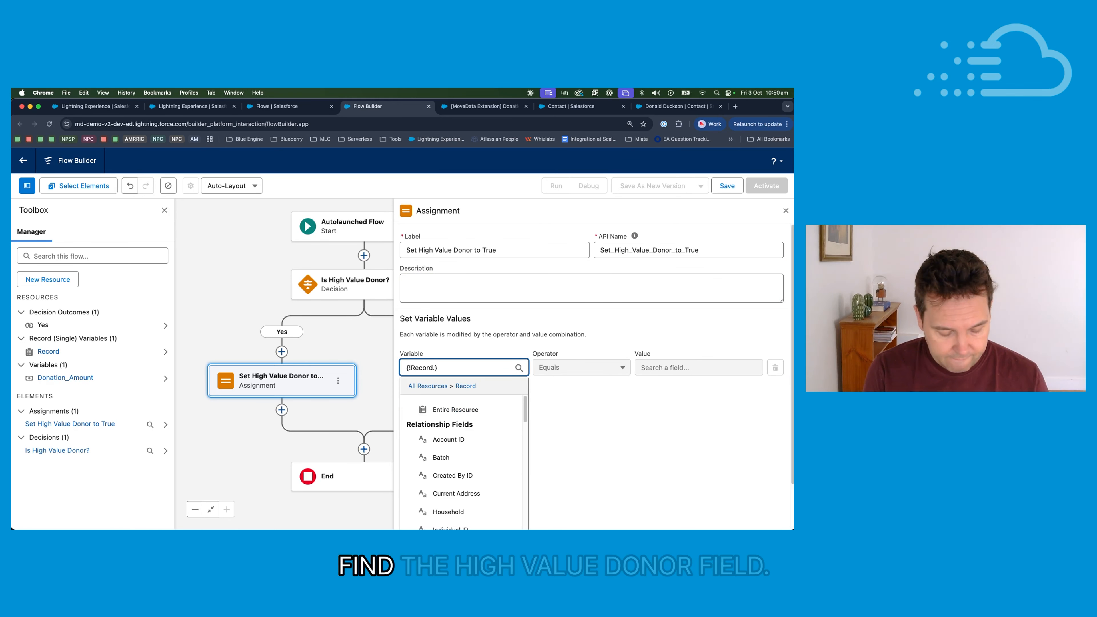
type("High")
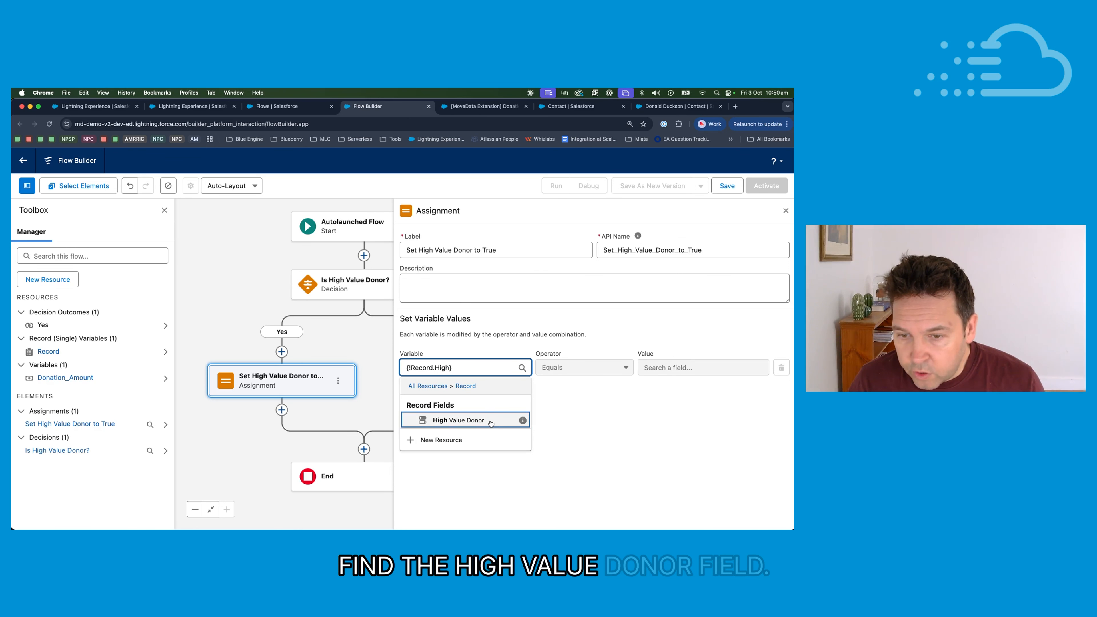
left_click(490, 421)
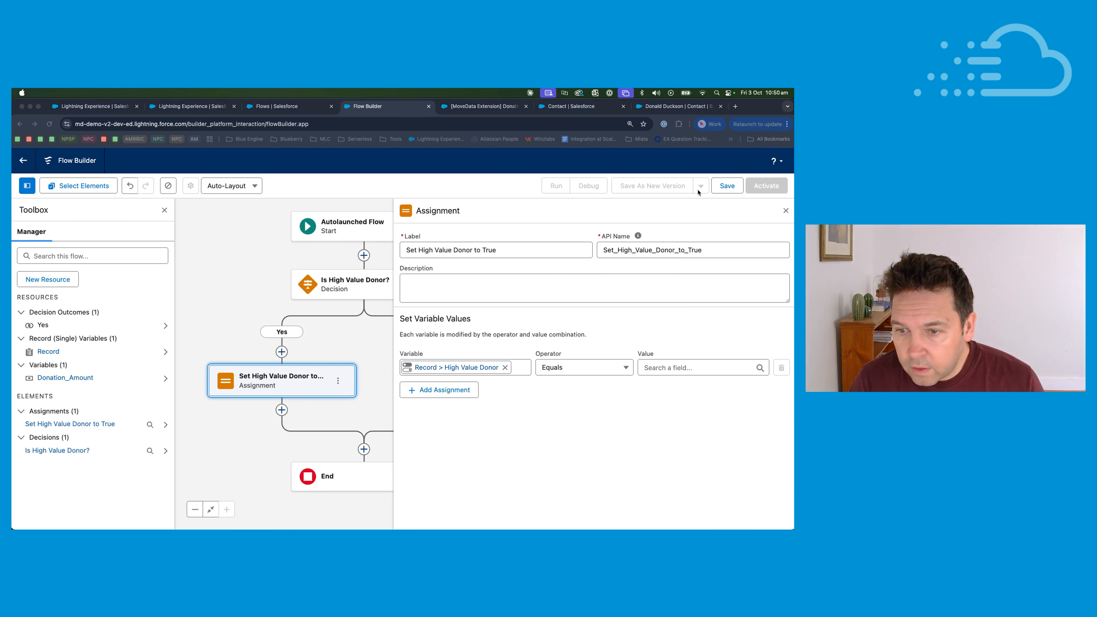
left_click(683, 372)
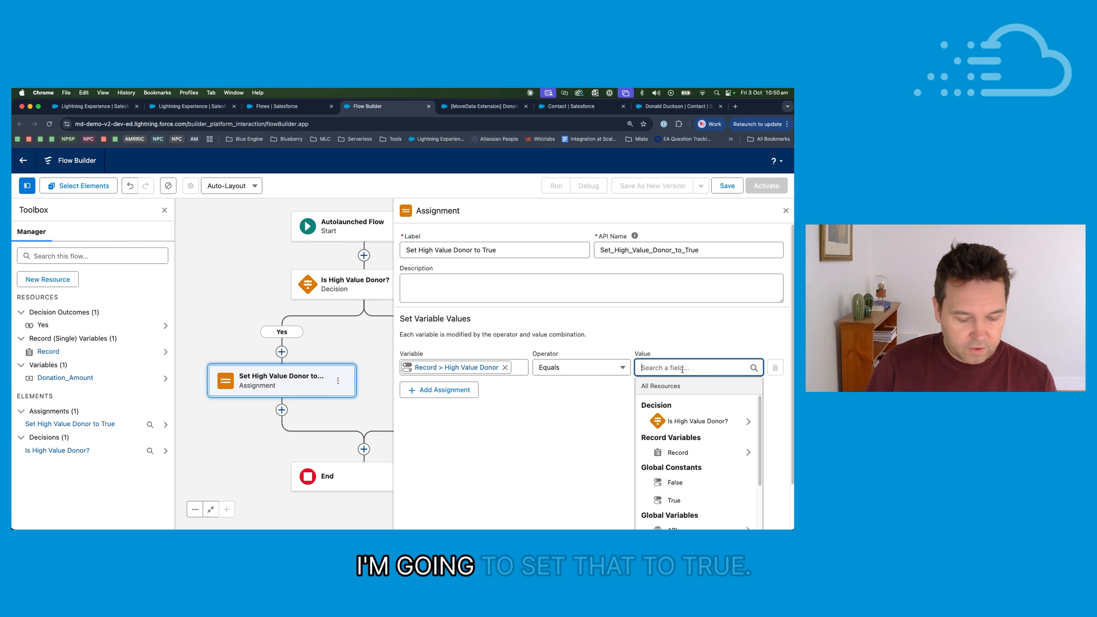
type("true")
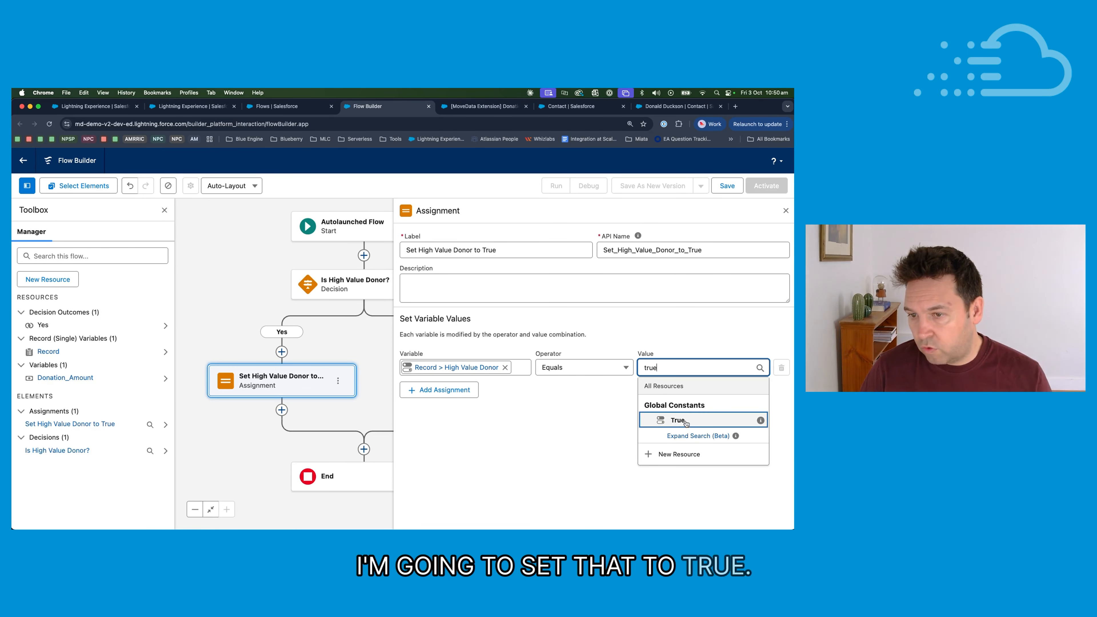
left_click(678, 420)
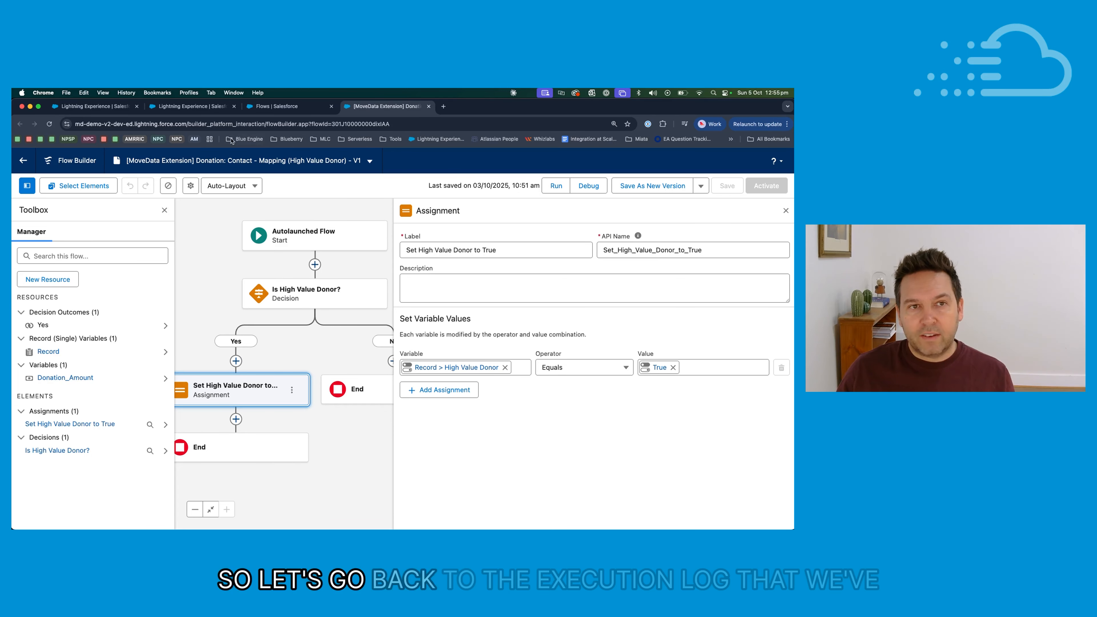
- Switch to the MoveData execution log, open the Contact variables and search them for "Context_"
left_click(187, 107)
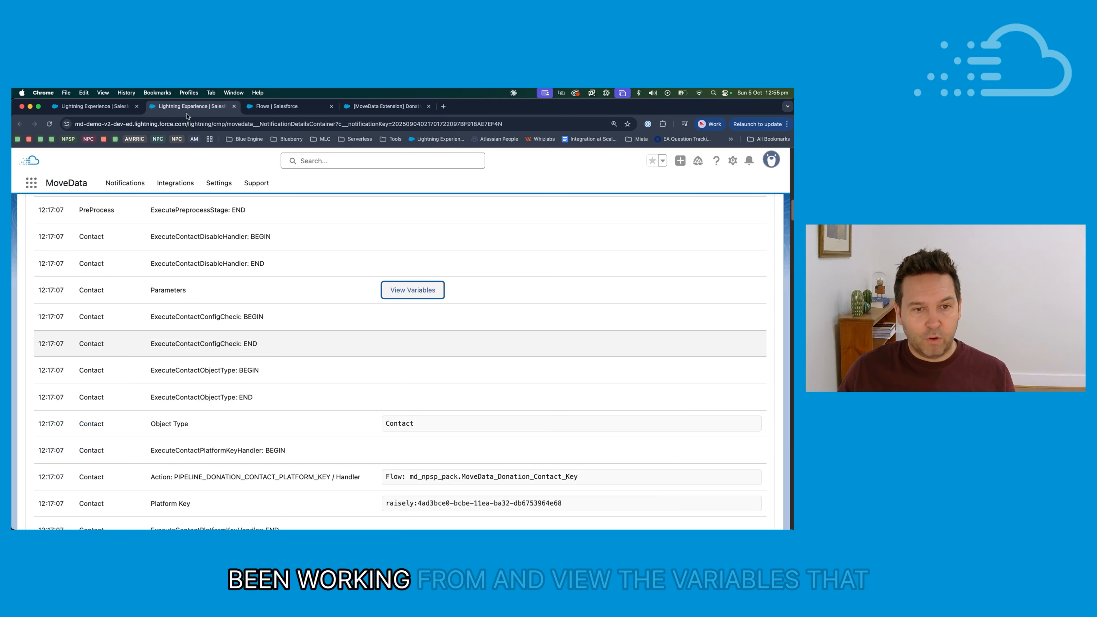
left_click(413, 291)
left_click(299, 222)
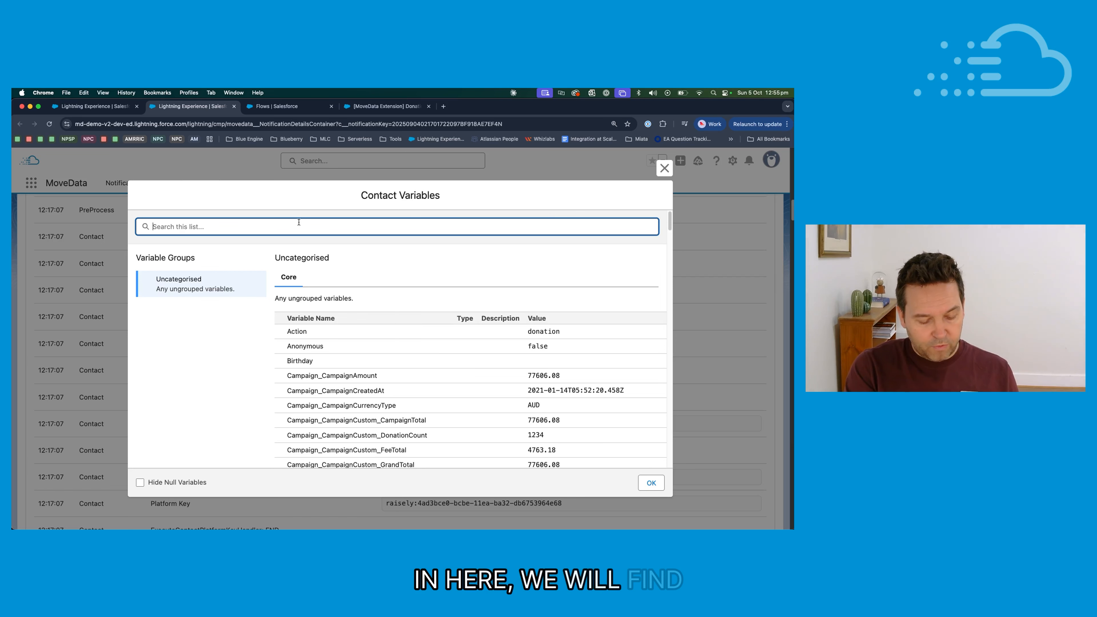
type("Context_")
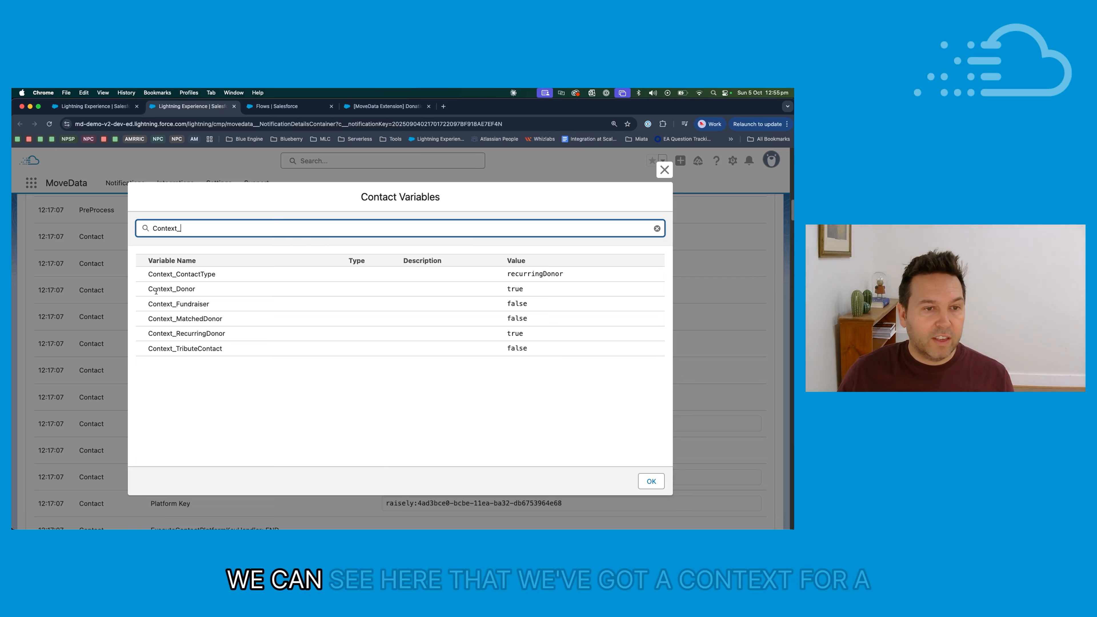
- Examine the Context_Donor and Context_RecurringDonor variables and their values, then close the list and return to the flow in Flow Builder
left_click_drag(149, 289, 207, 292)
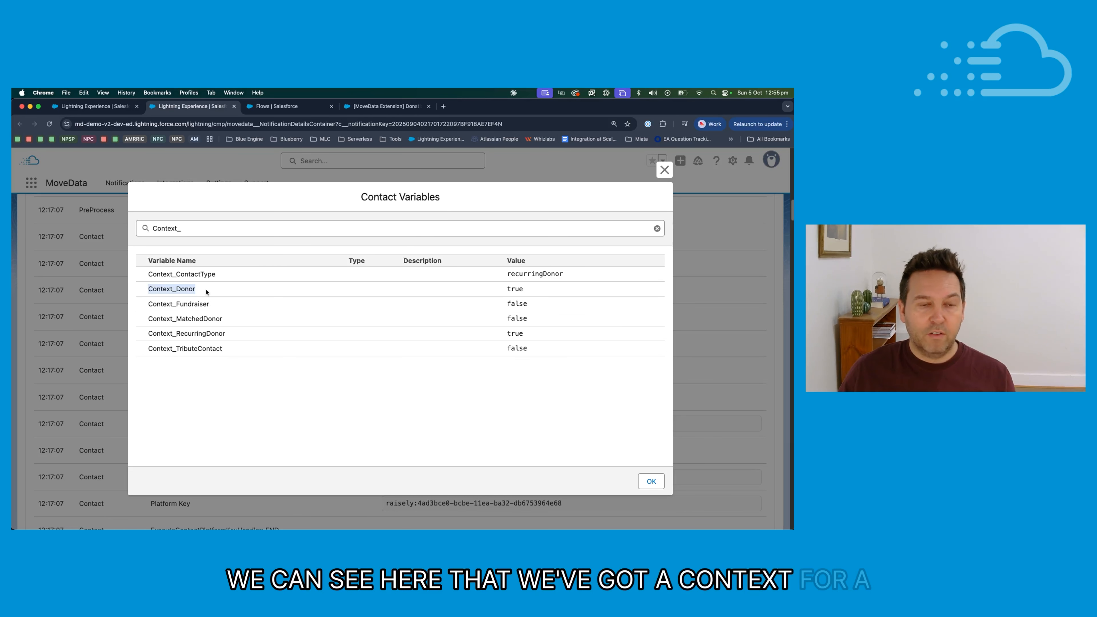
double_click(519, 296)
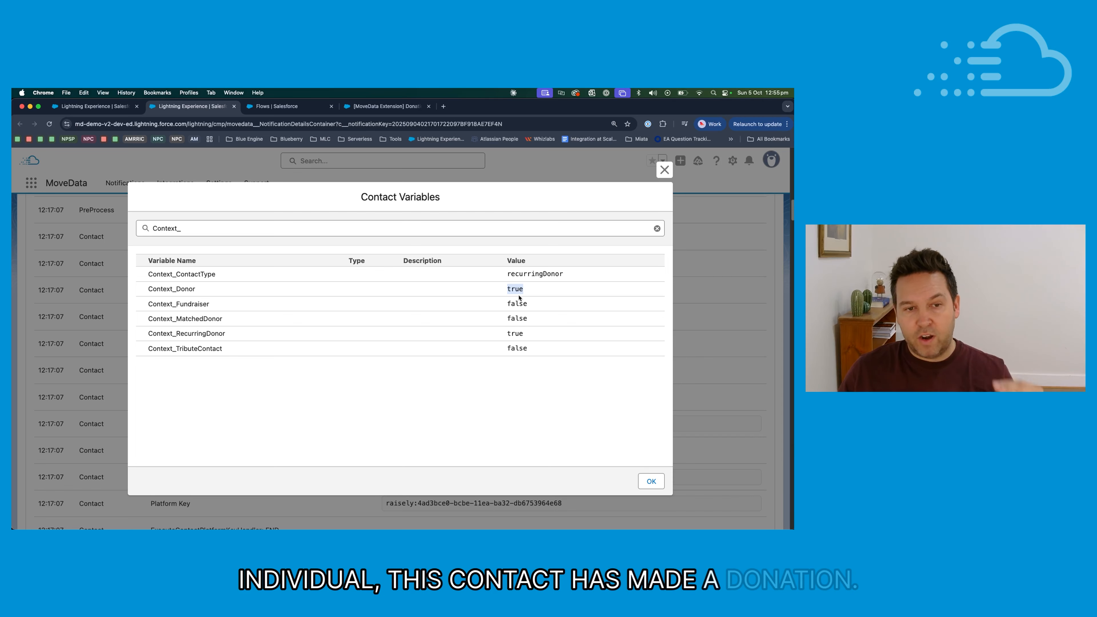
double_click(197, 334)
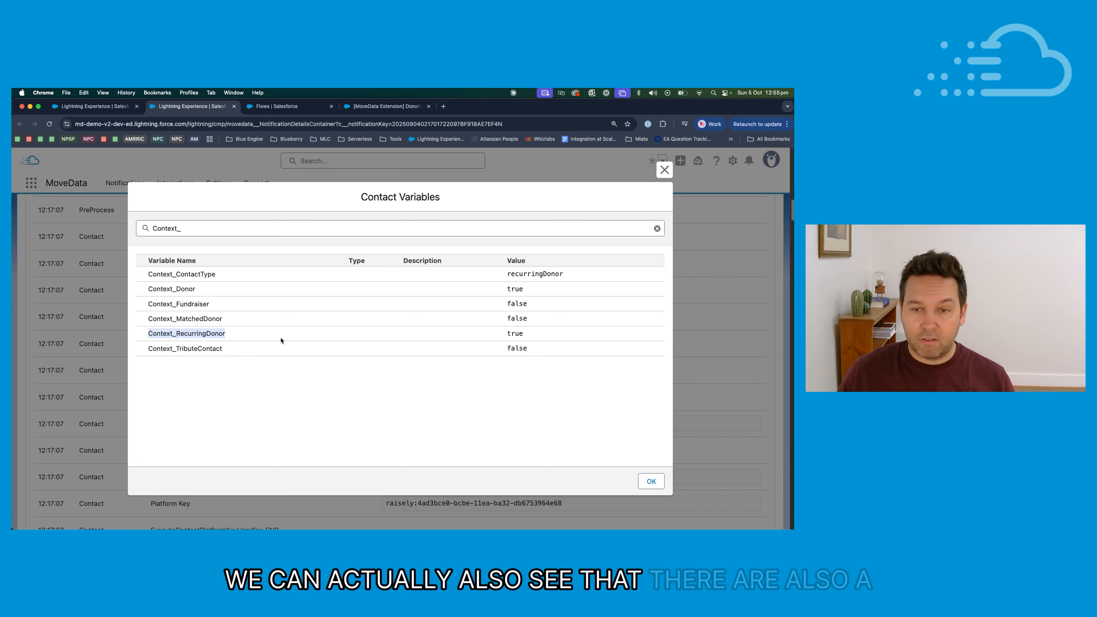
double_click(517, 334)
left_click(539, 337)
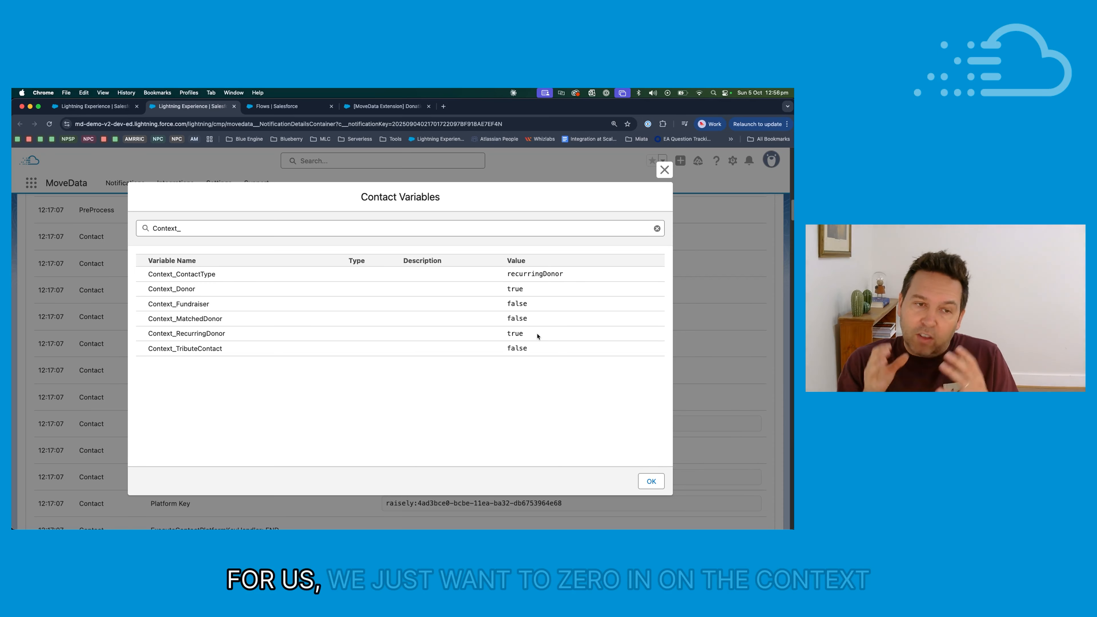
double_click(183, 290)
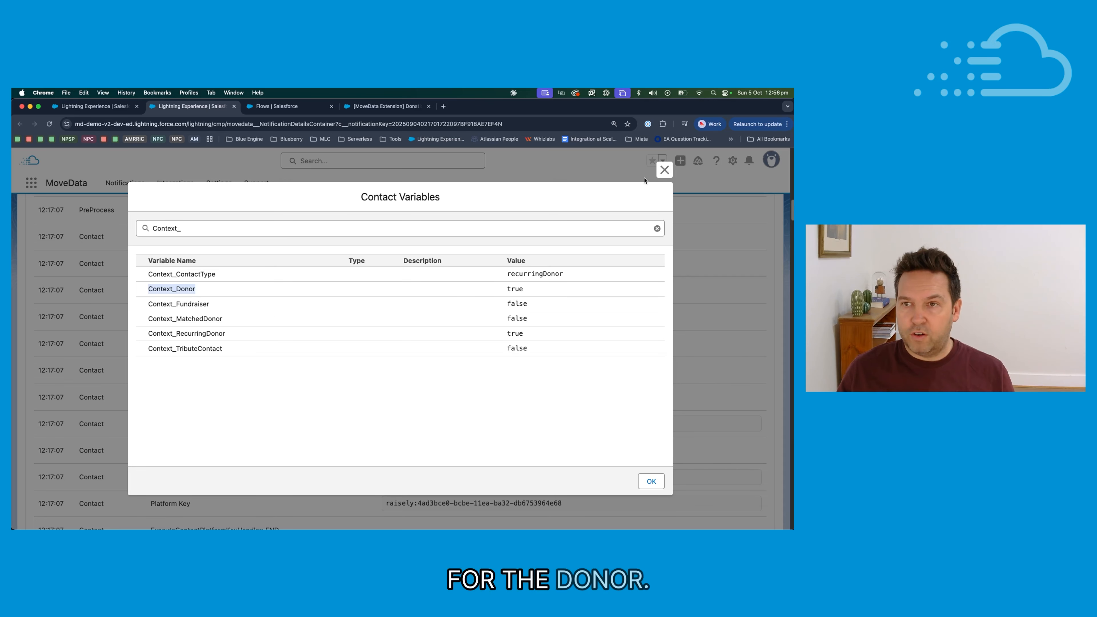
left_click(665, 169)
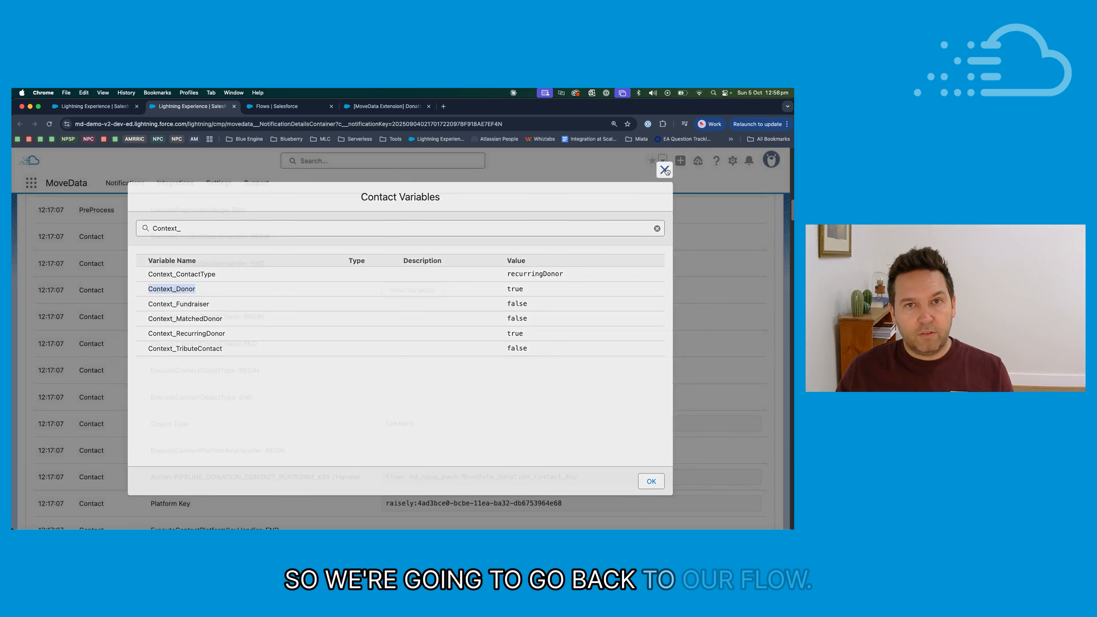
left_click(387, 107)
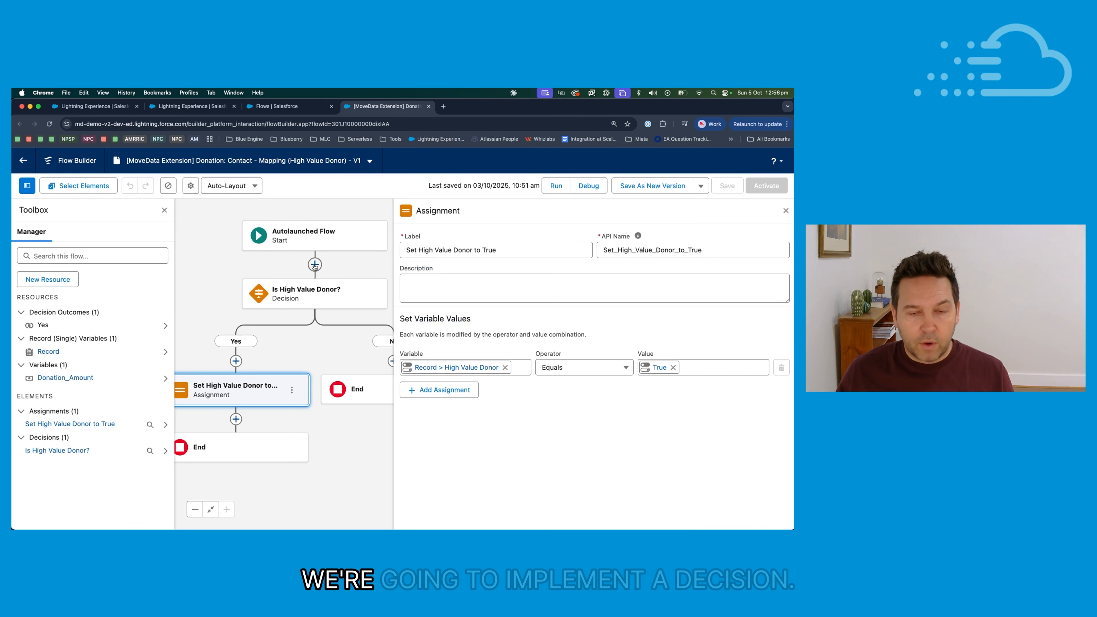
- Add a Decision element directly after the flow's start and create a Boolean variable Context_Donor that is available for input
left_click(315, 265)
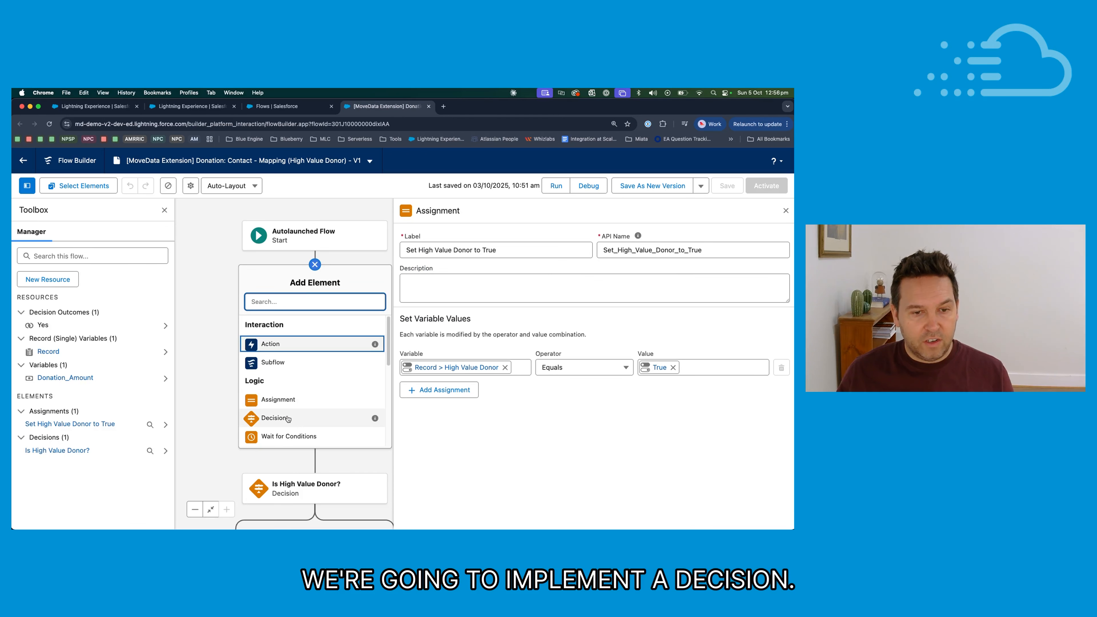
left_click(275, 418)
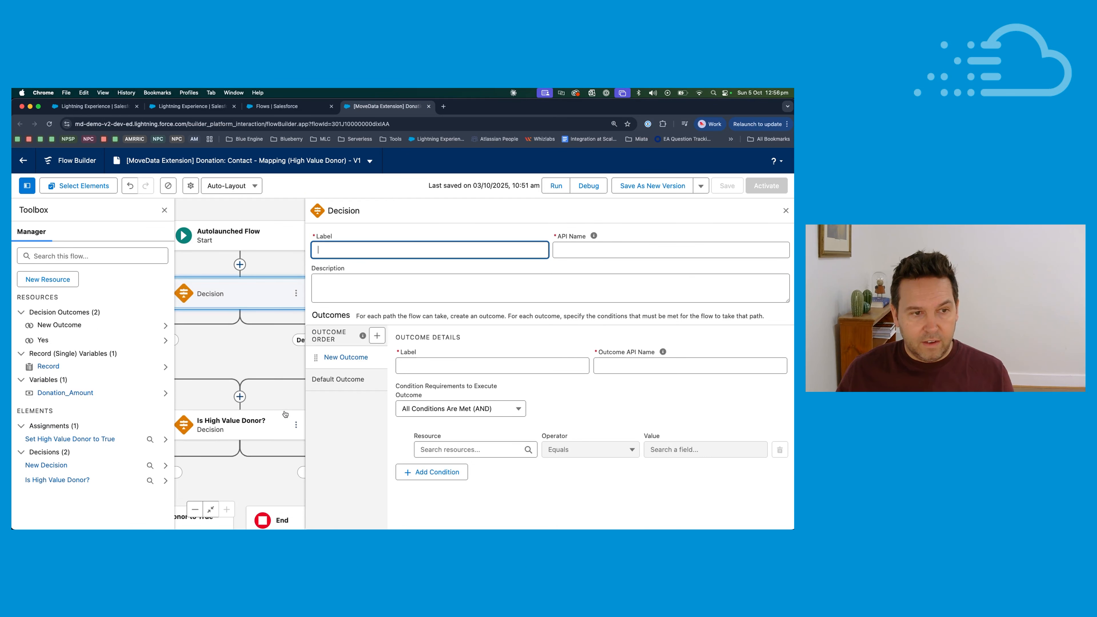
left_click(56, 280)
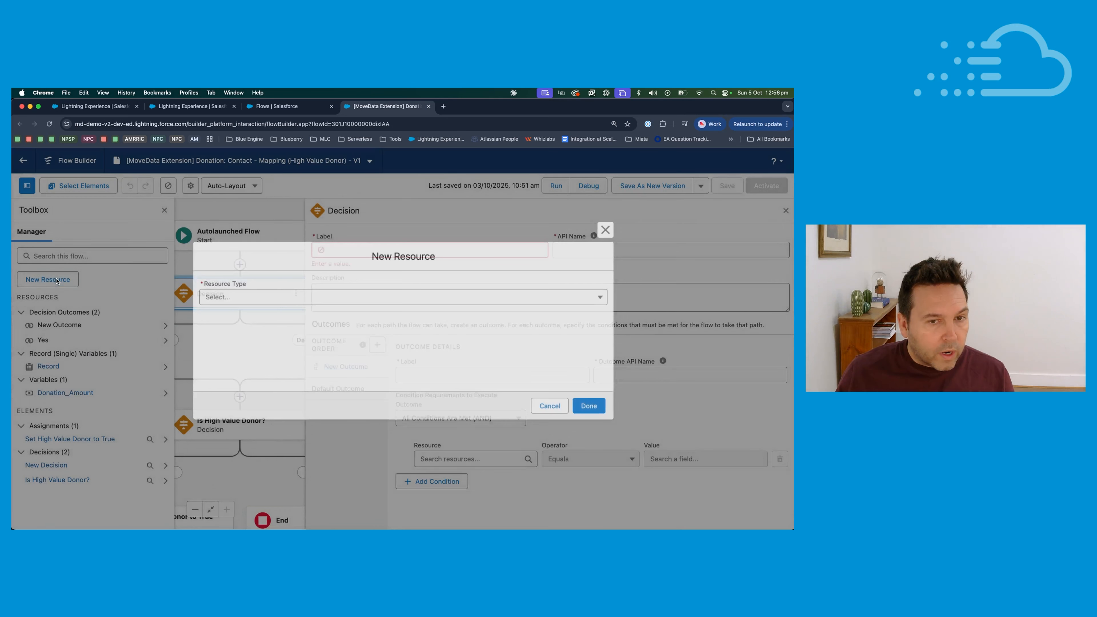
left_click(270, 298)
left_click(235, 320)
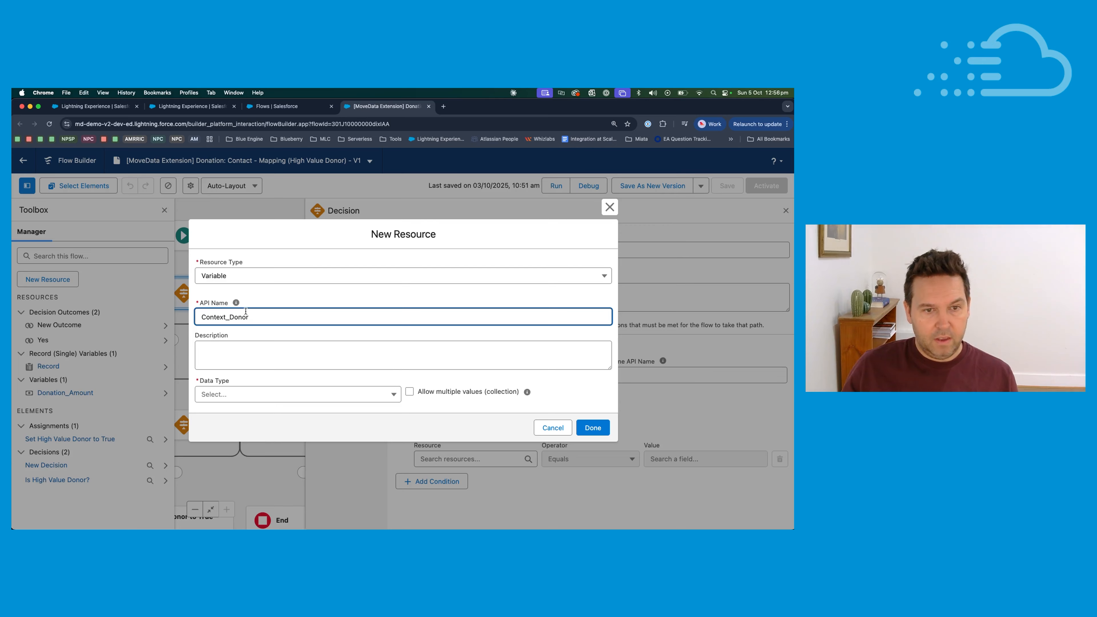
left_click(308, 394)
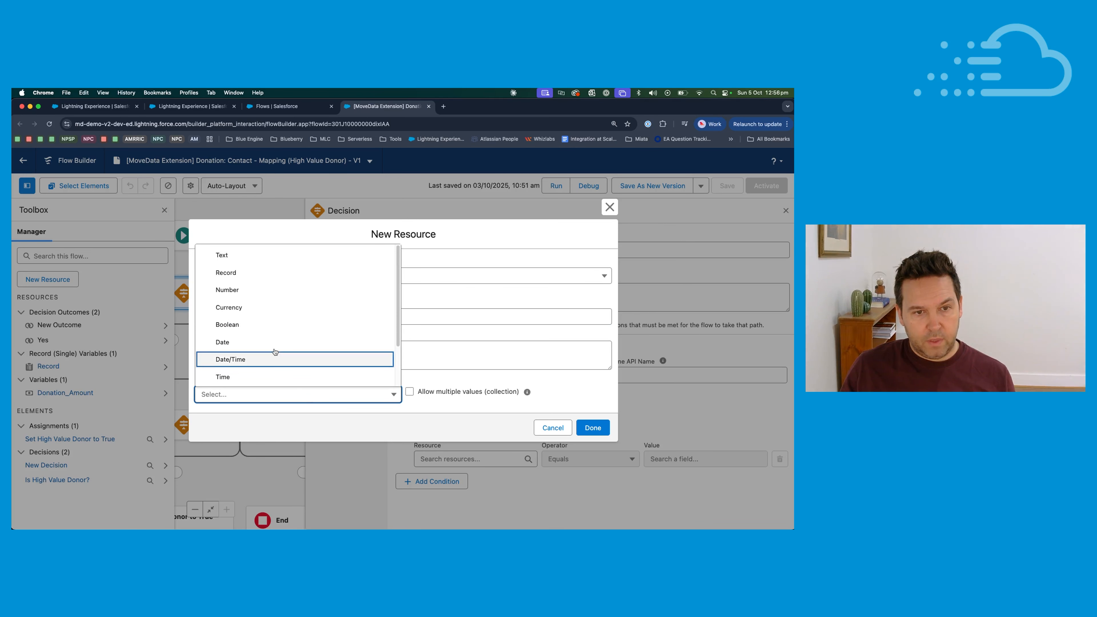
left_click(262, 325)
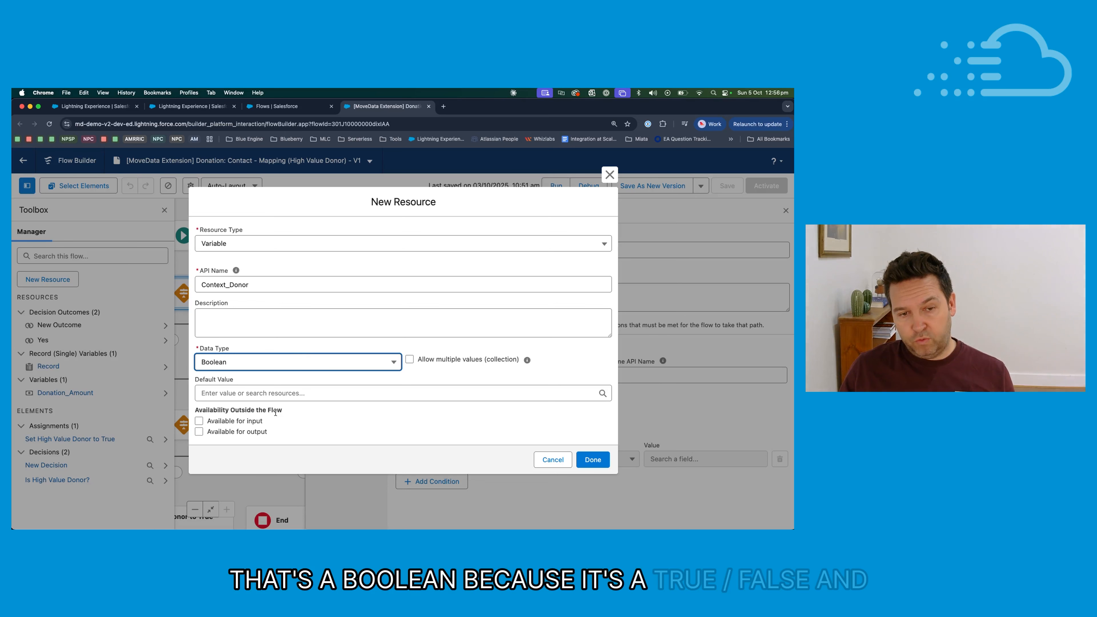
left_click(251, 421)
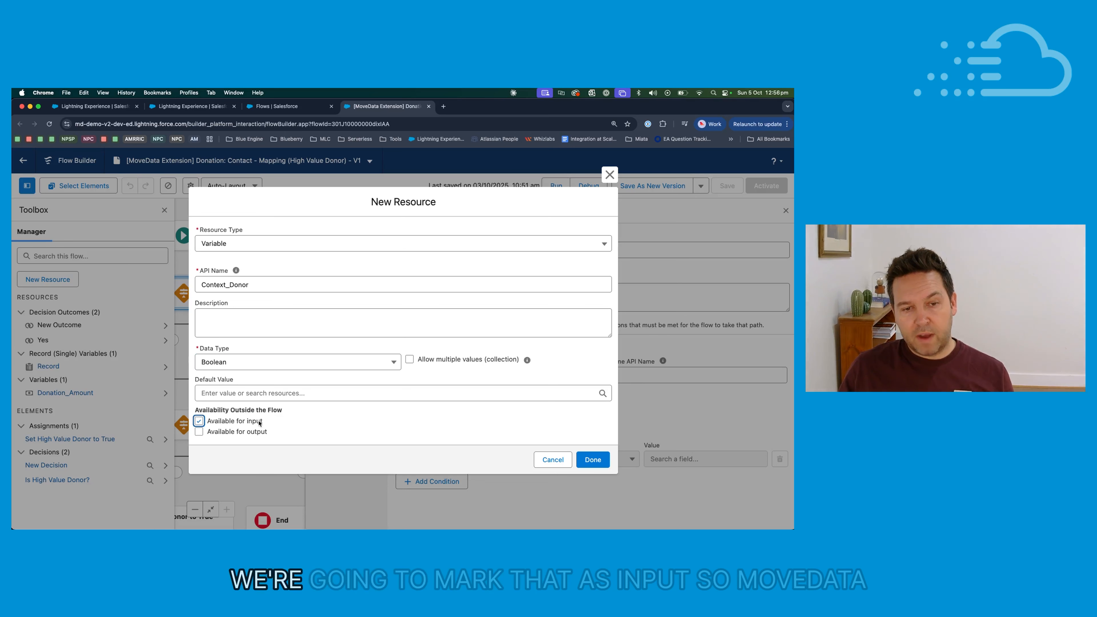
left_click(596, 460)
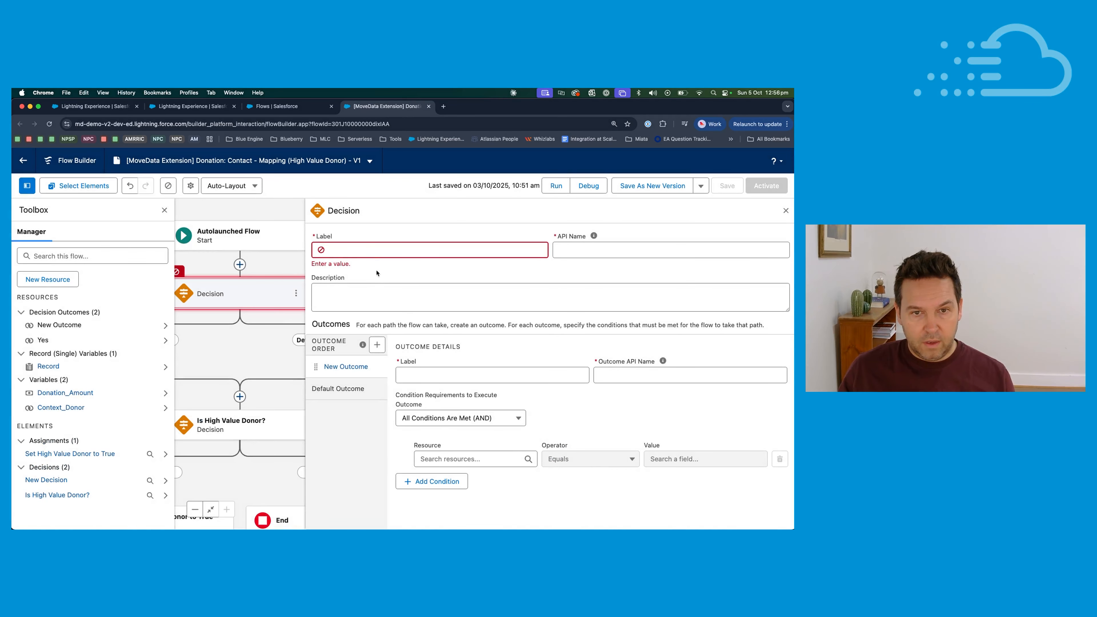
- Label the new decision "Is Donor?" and its outcome "Yes", with the outcome API name Yes_Donor
left_click(373, 251)
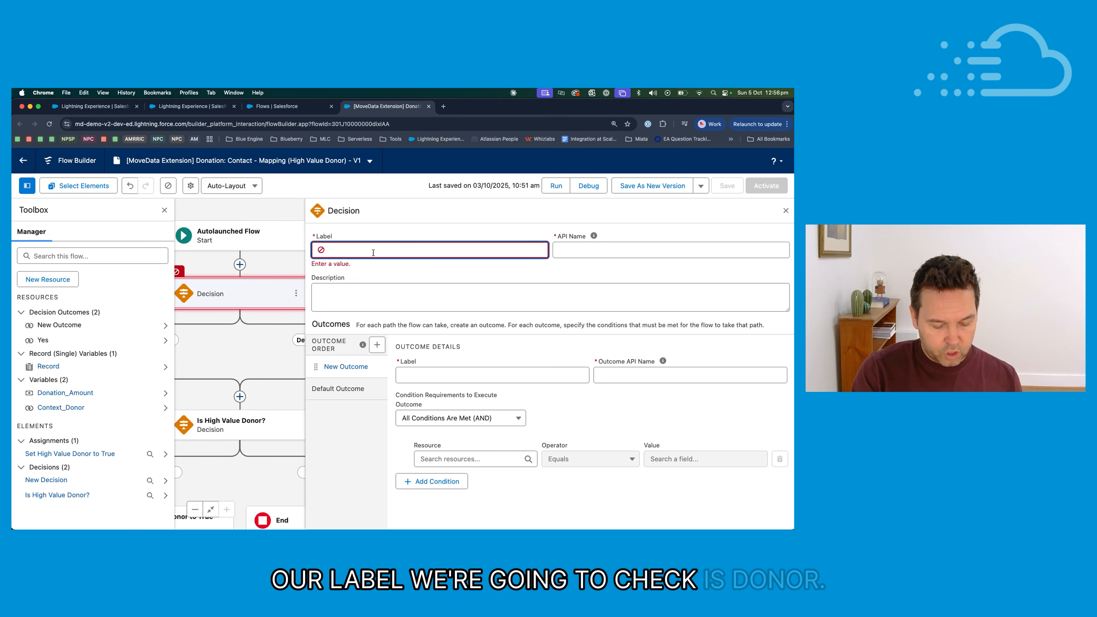
type("Is Donor?")
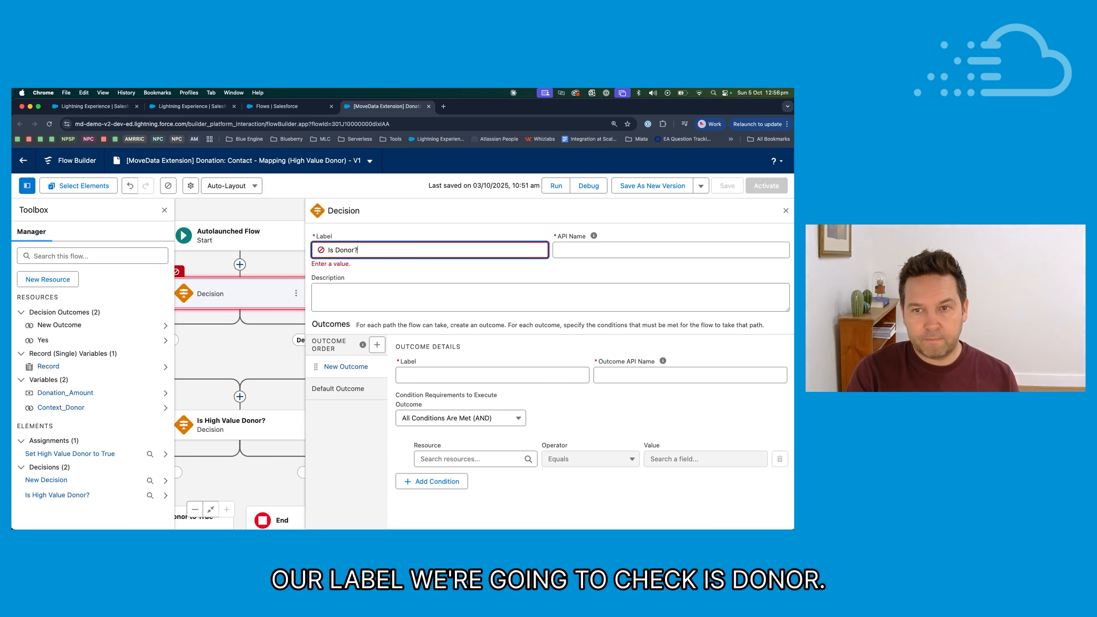
key("Tab")
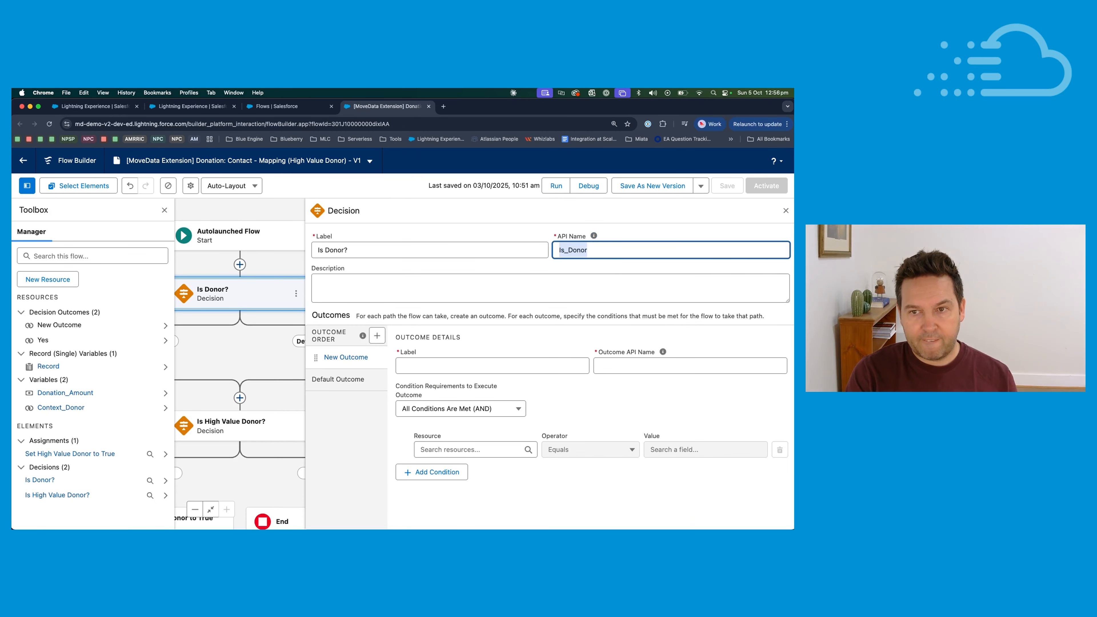
key("Tab")
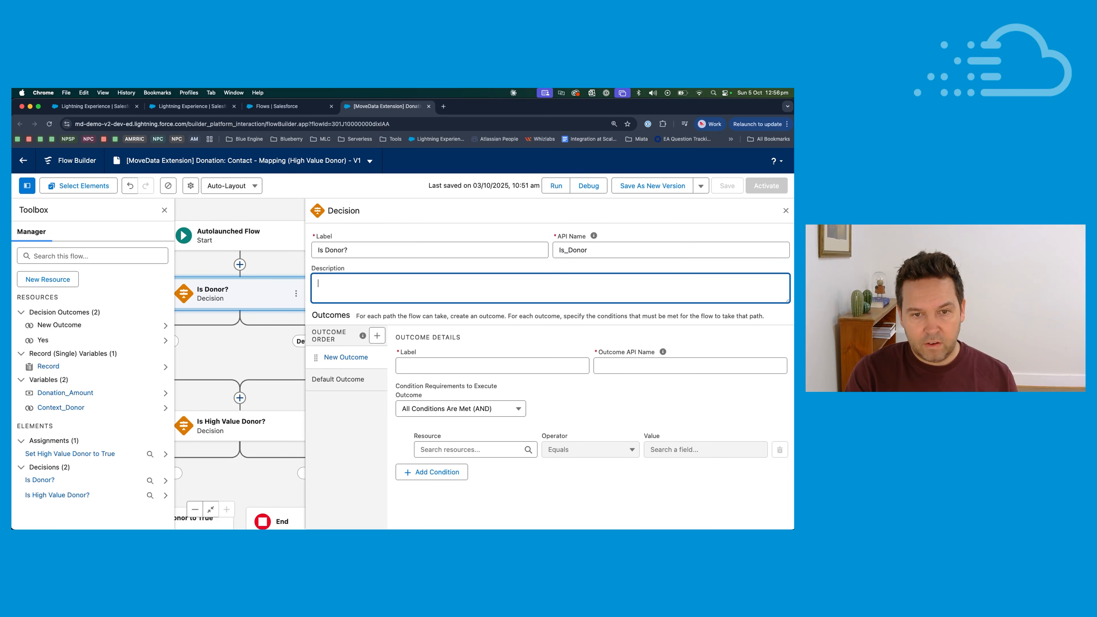
key("Tab")
key("Tab")
key("Tab")
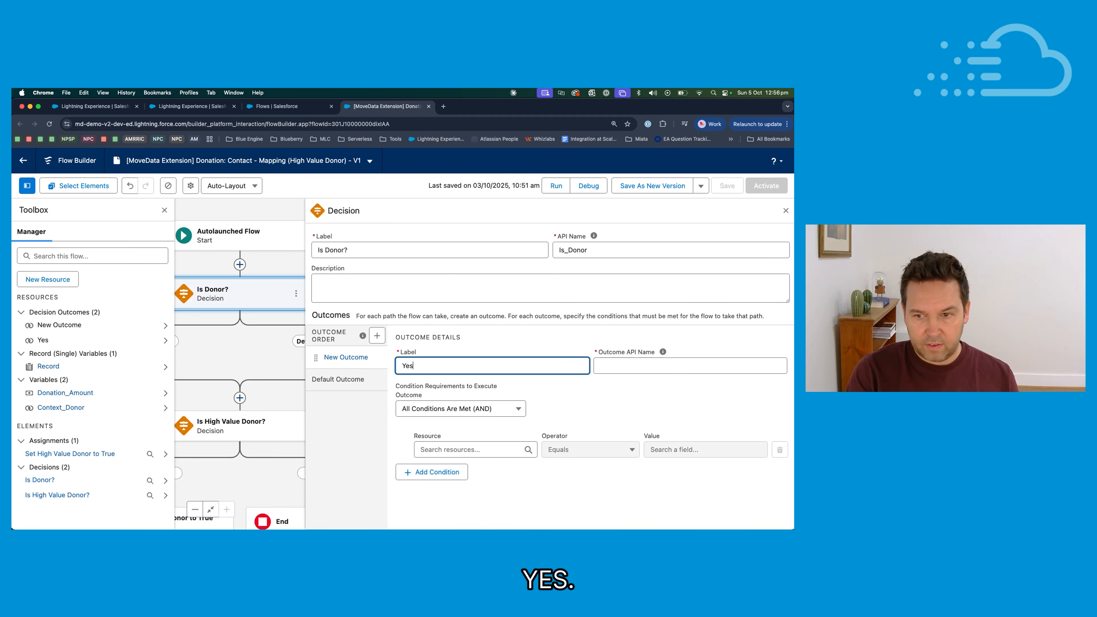
type("Yes")
key("Tab")
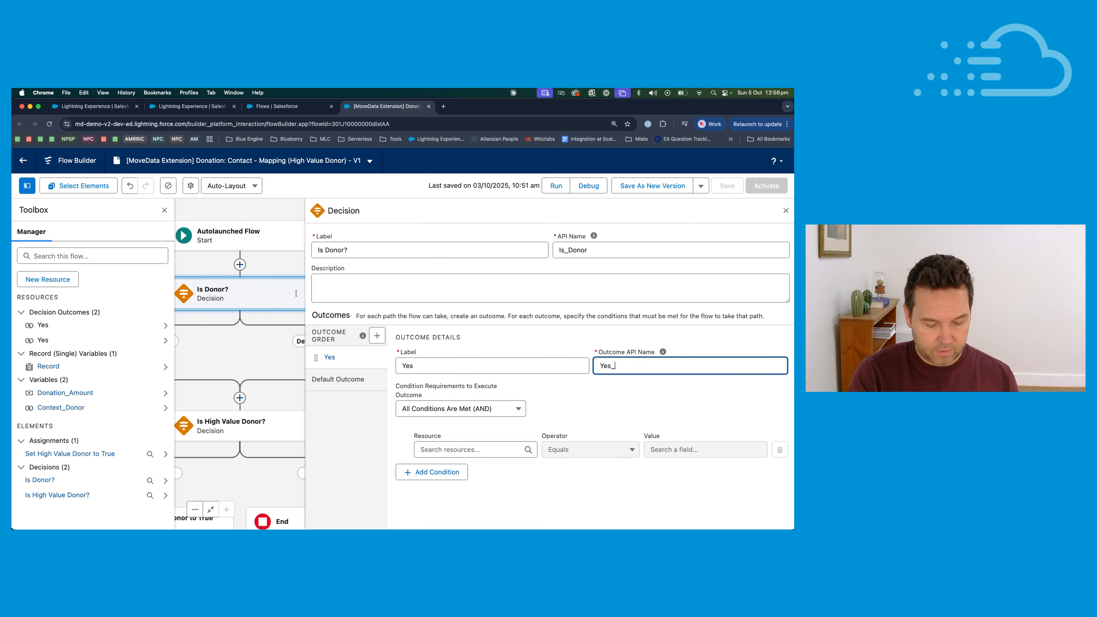
type("_Donor")
- Set the Yes outcome's condition to Context_Donor Equals the global constant True, and close the decision's properties
key("Tab")
key("Tab")
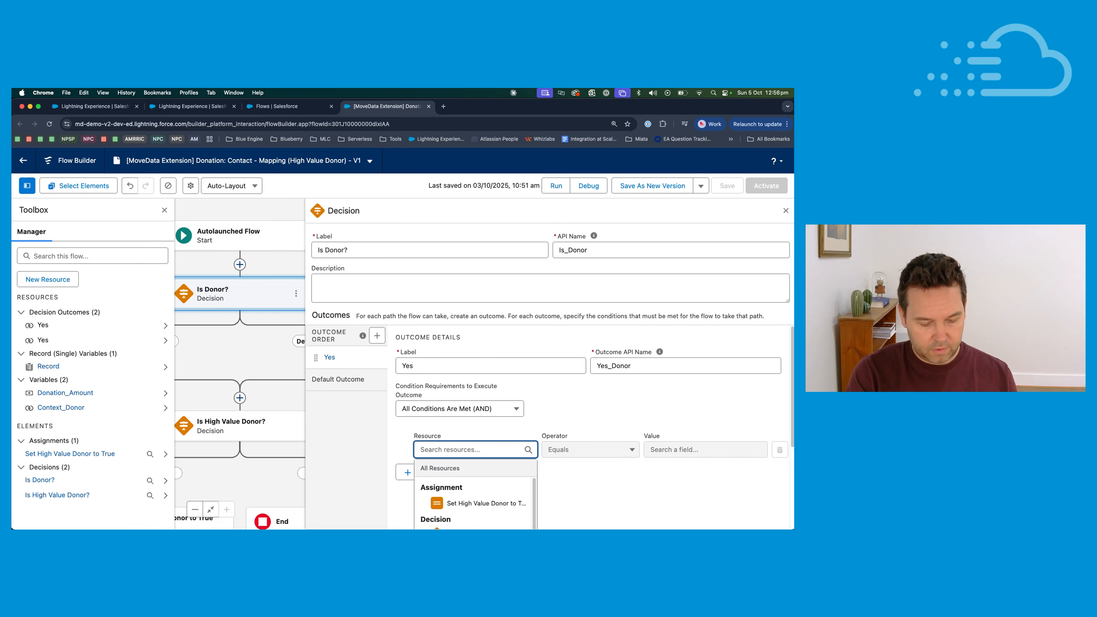
type("DOnor")
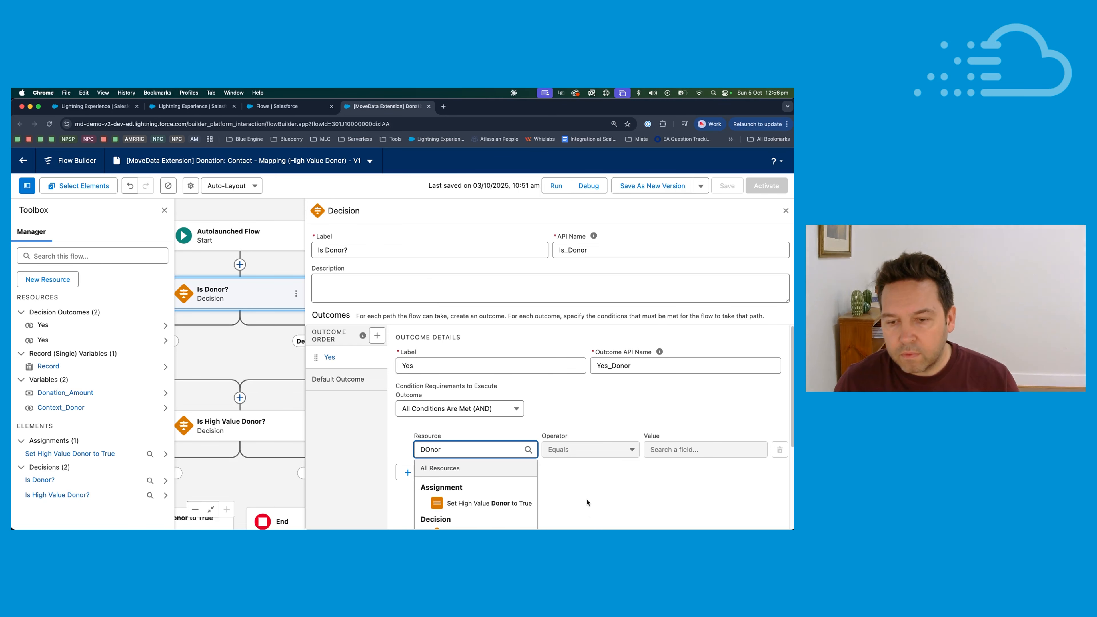
scroll(501, 501, "down", 3)
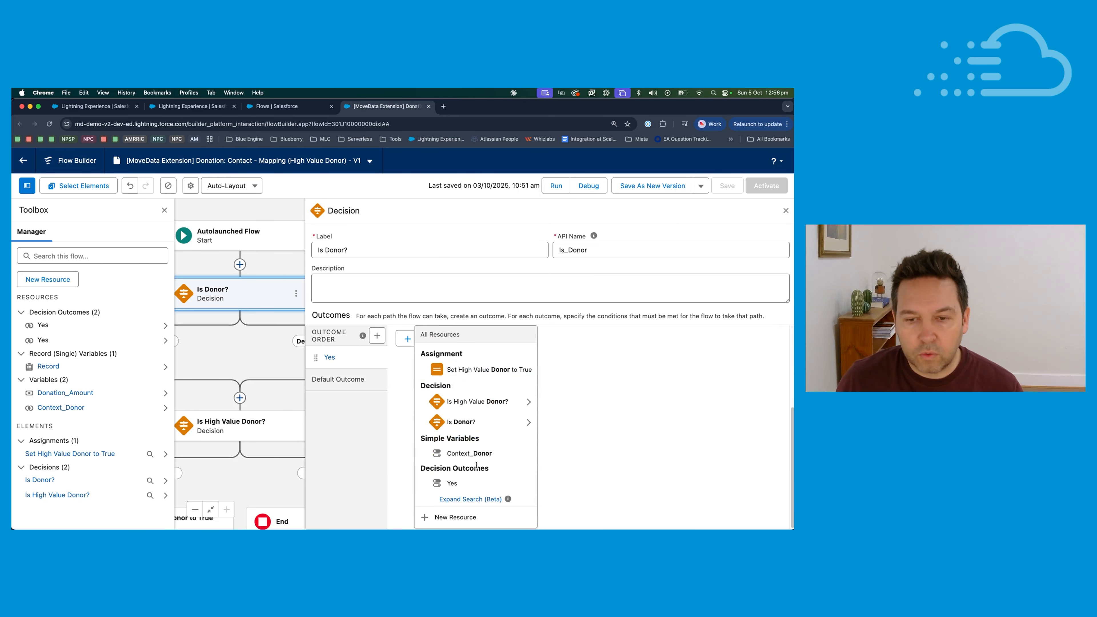
left_click(480, 459)
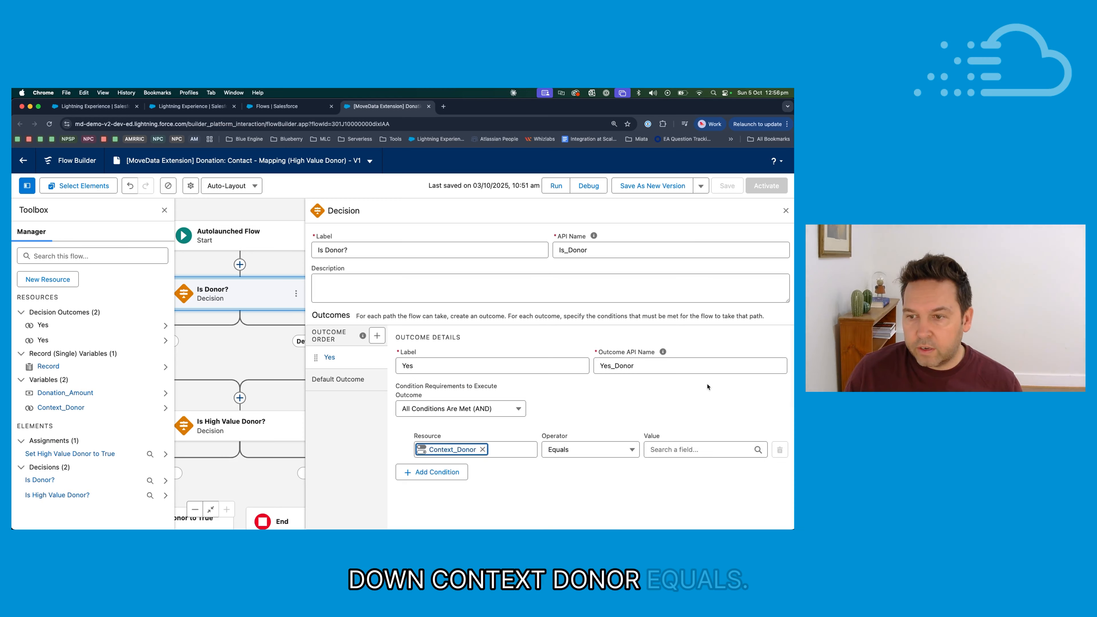
left_click(708, 450)
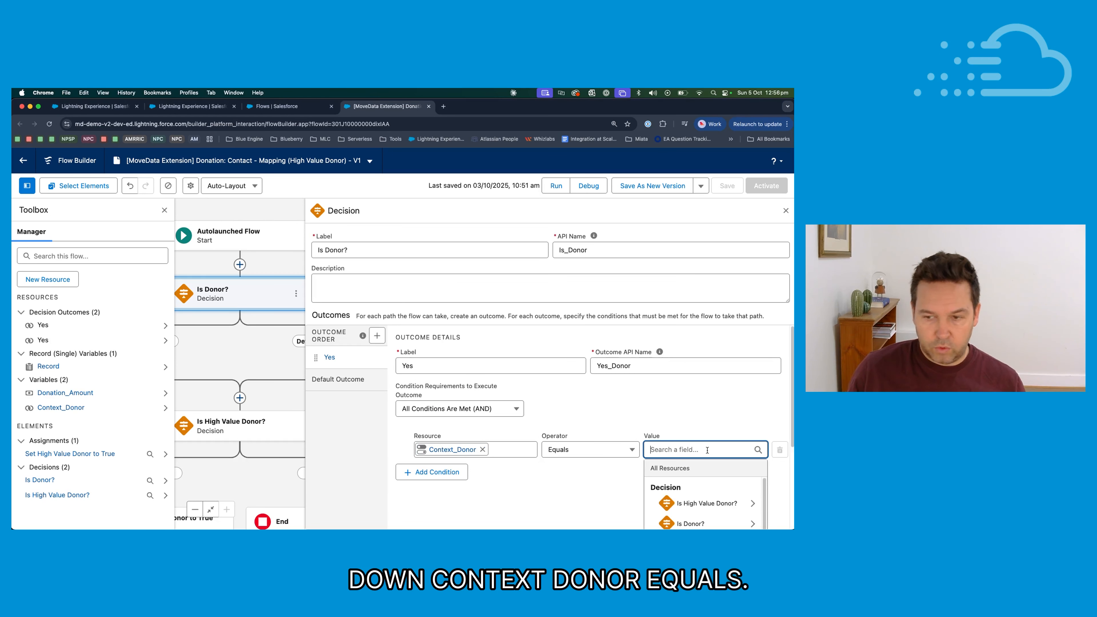
type("true")
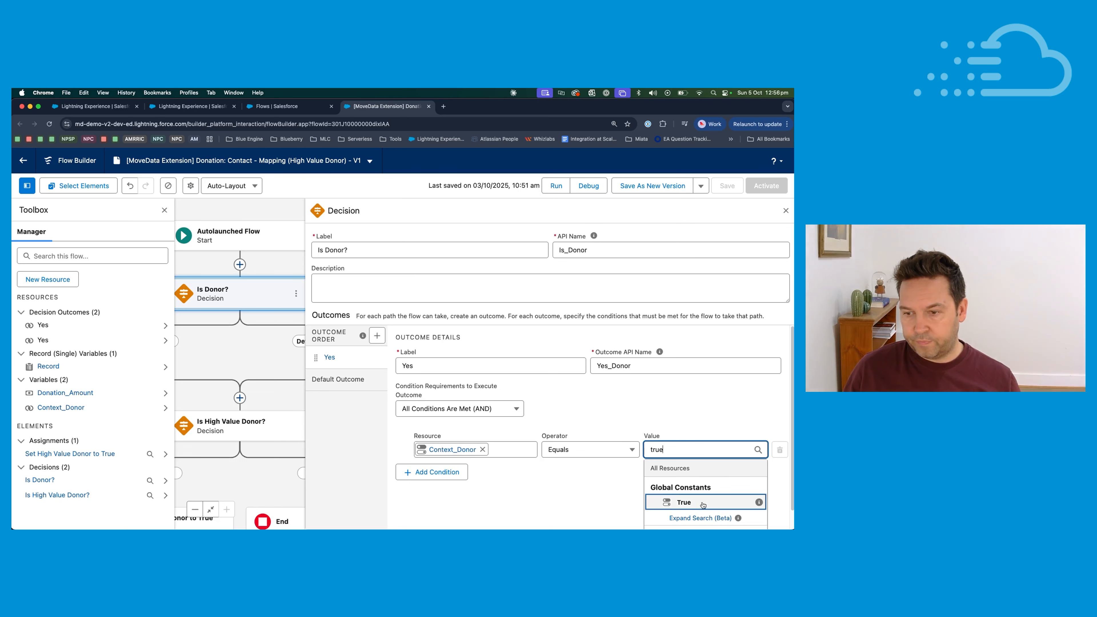
left_click(682, 502)
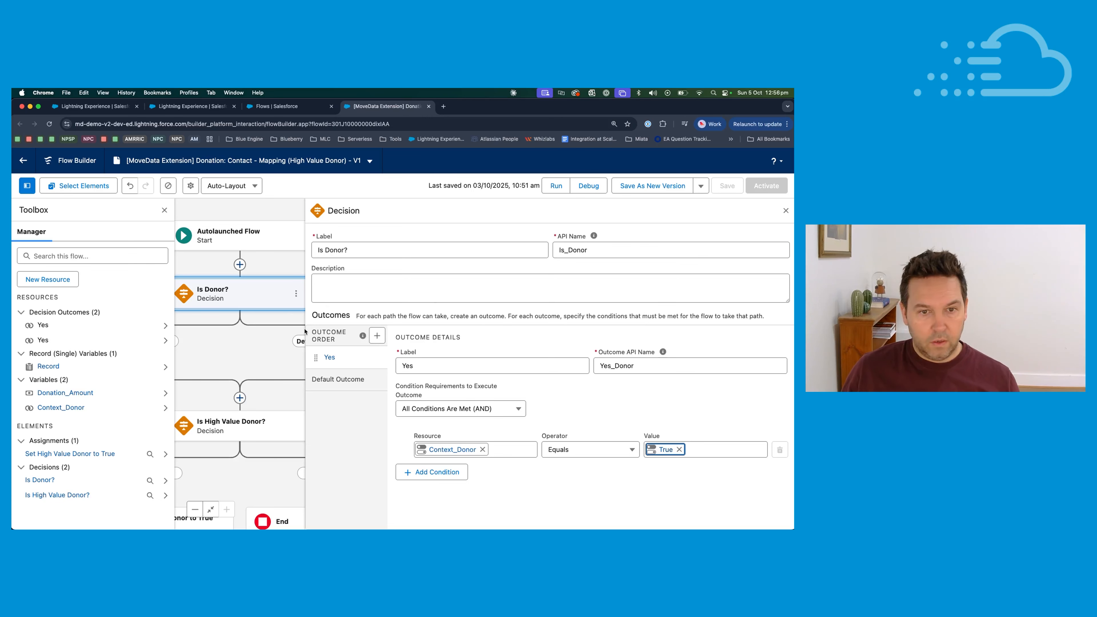
left_click(786, 211)
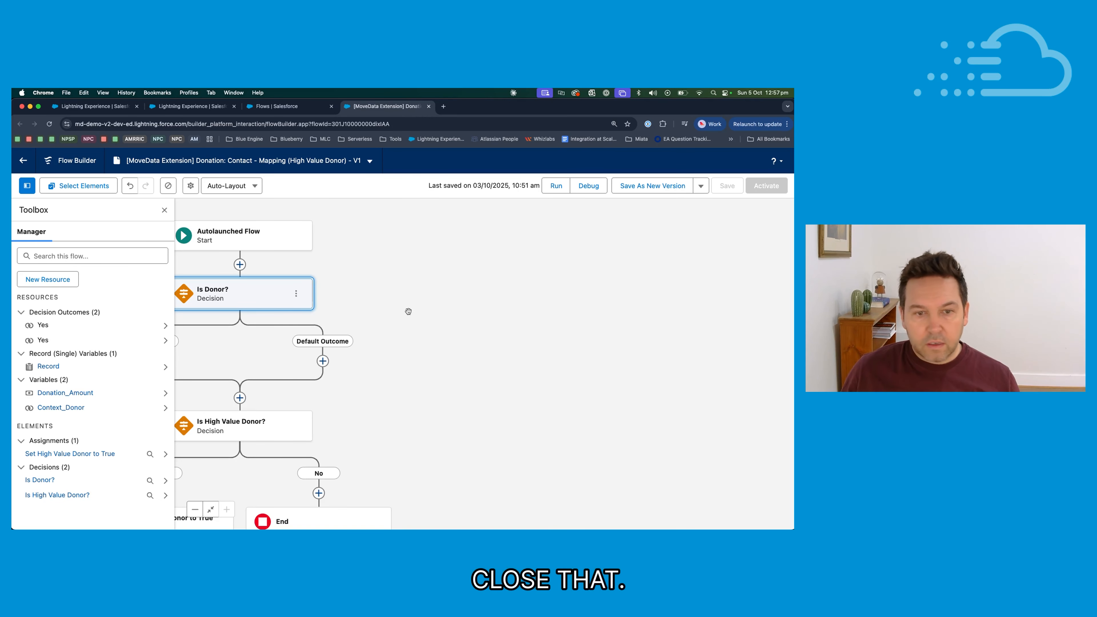
- Add an End element on the Default Outcome path of the "Is Donor?" decision
left_click_drag(369, 311, 524, 306)
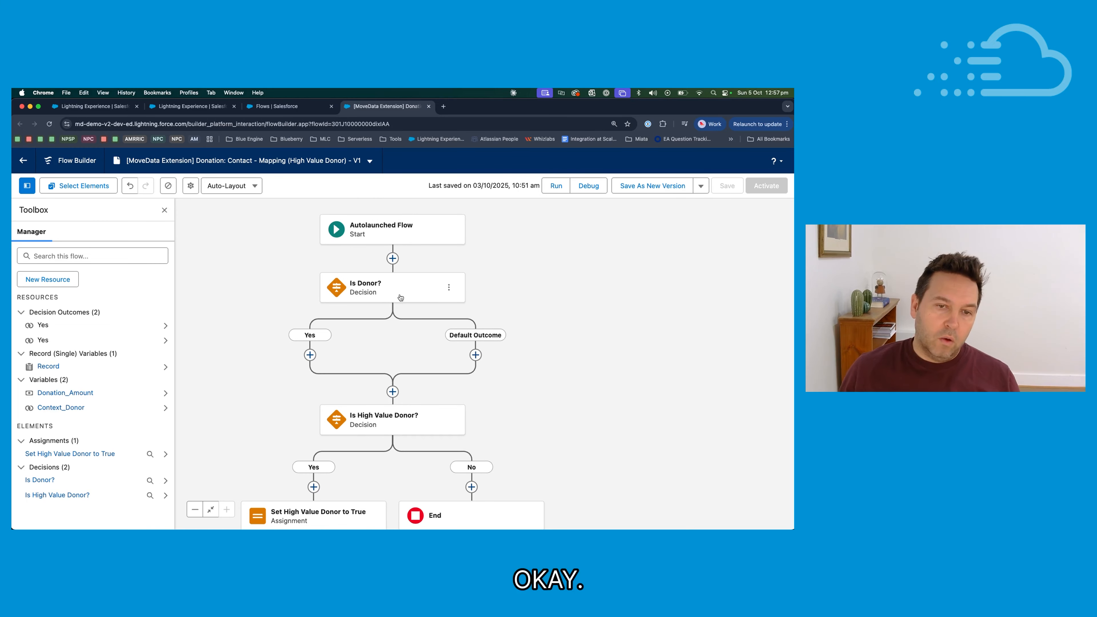
left_click(476, 355)
scroll(479, 452, "down", 5)
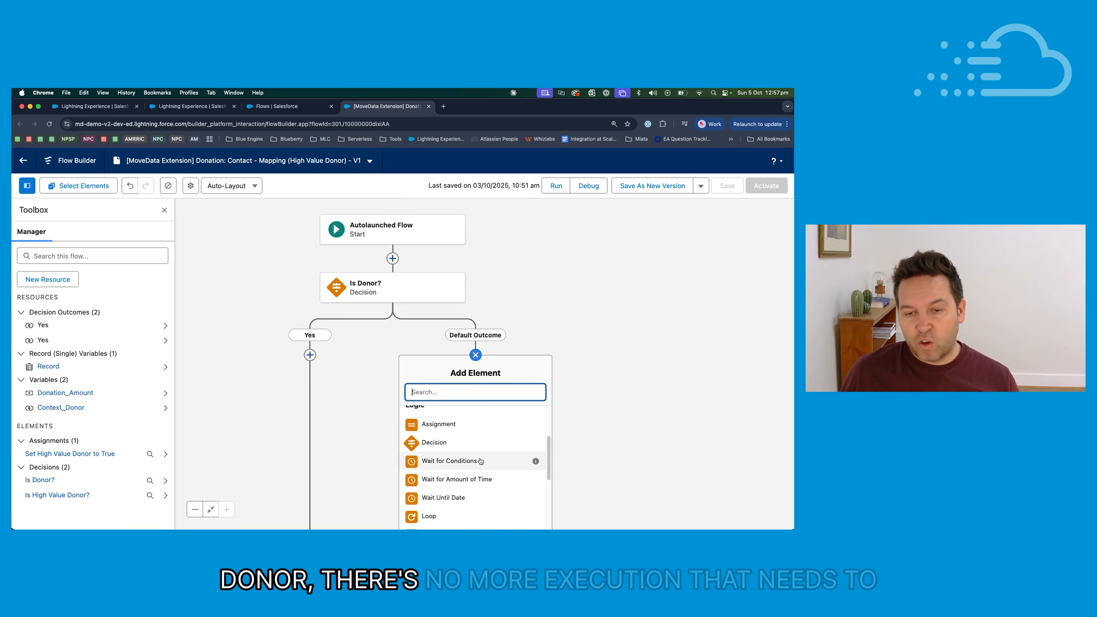
scroll(475, 467, "down", 5)
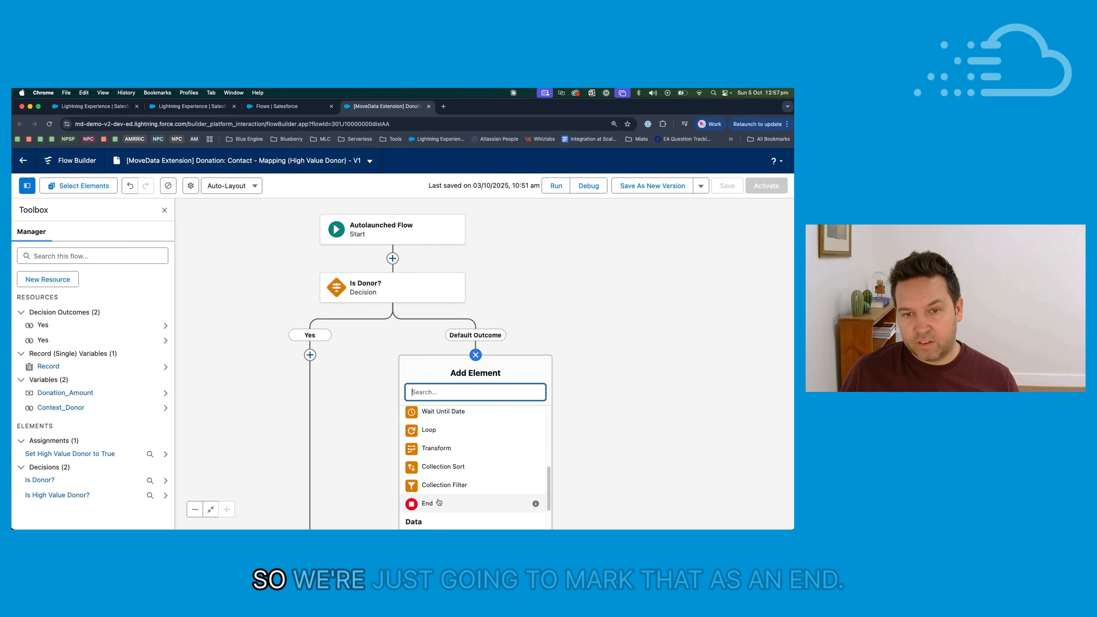
left_click(440, 499)
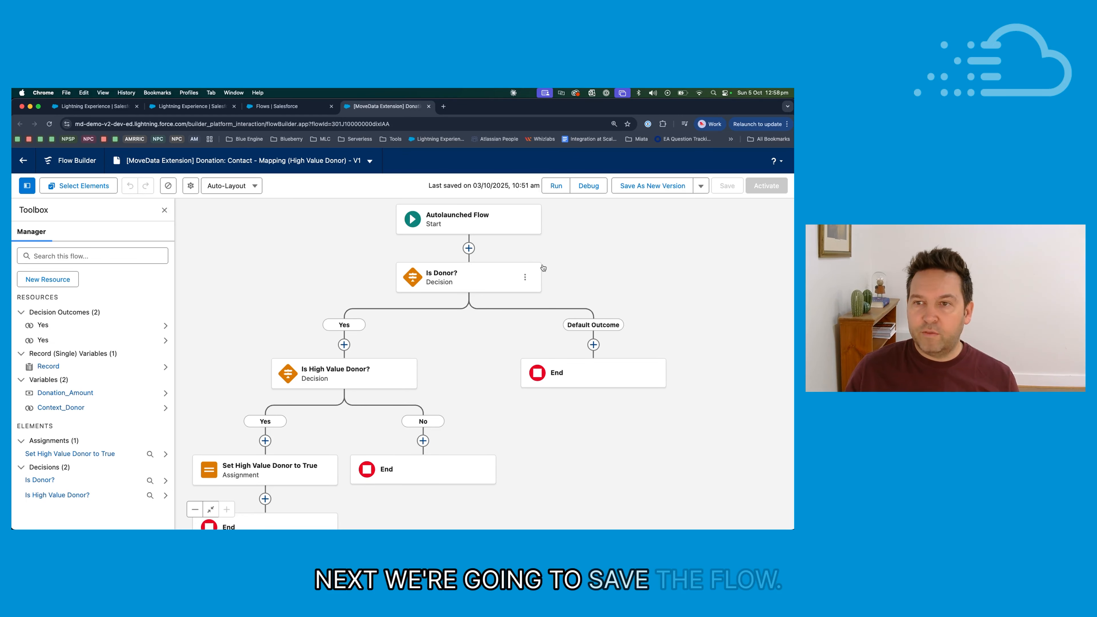
- Save the flow as a new version, keeping its label and API name MoveData_Donation_Contact_Mapping_HV_Ext, and activate it
left_click(664, 190)
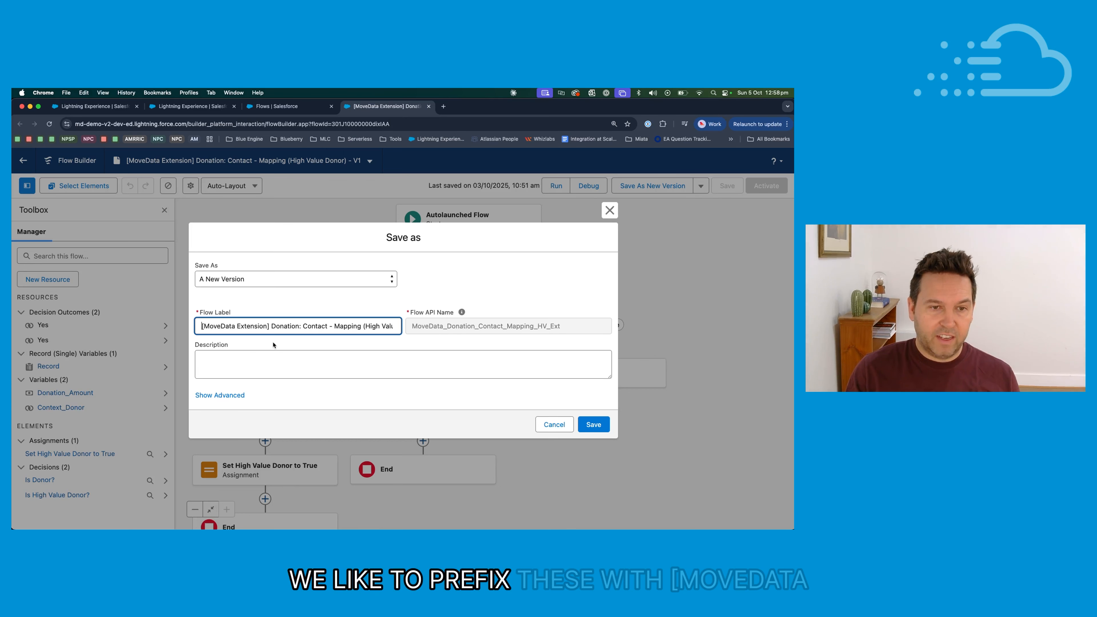
key("alt+shift+Right")
key("alt+shift+Right")
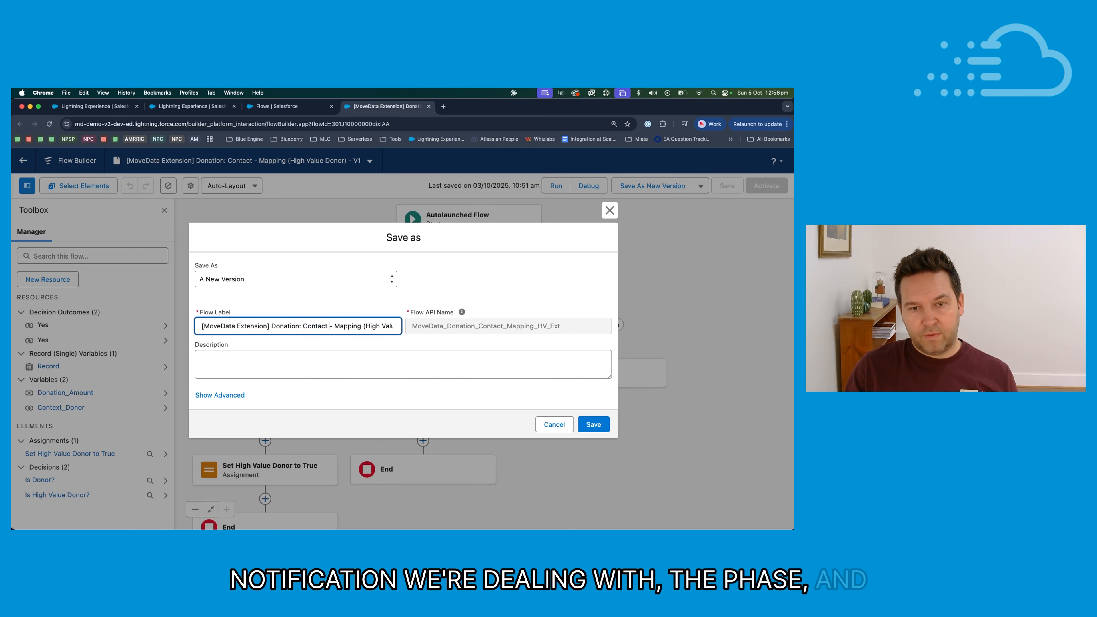
key("alt+shift+Right")
key("Right")
key("Right")
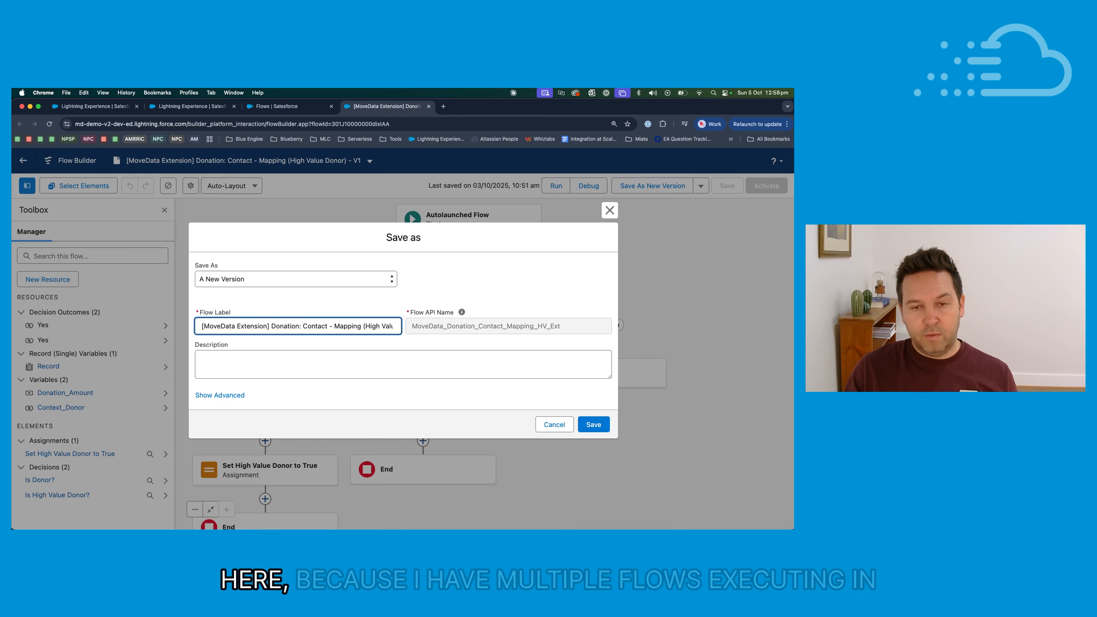
key("shift+super+Right")
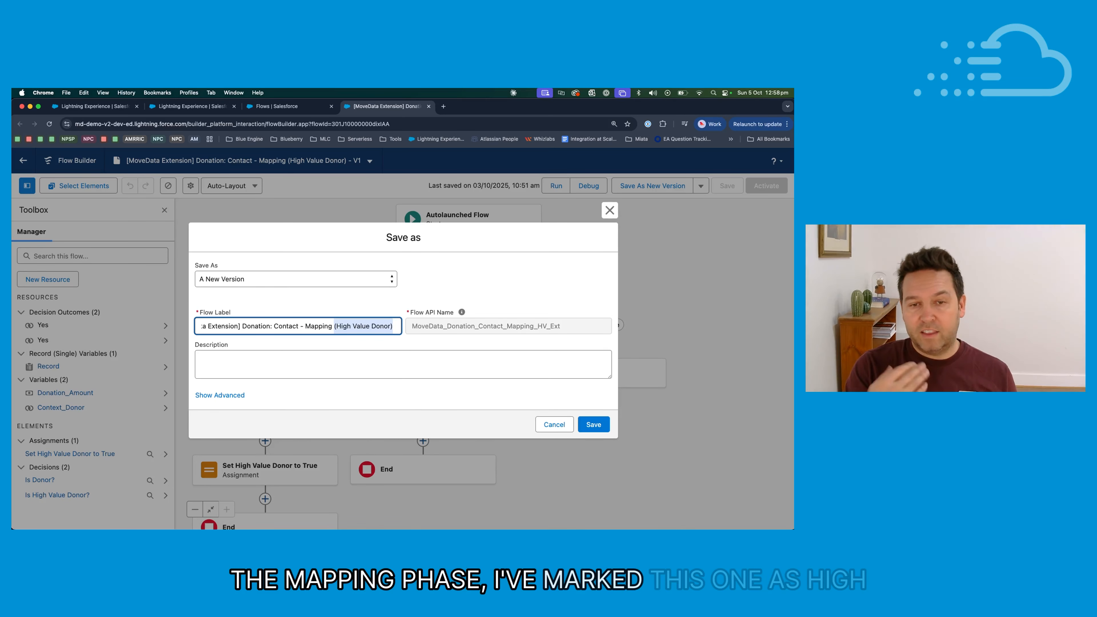
double_click(466, 331)
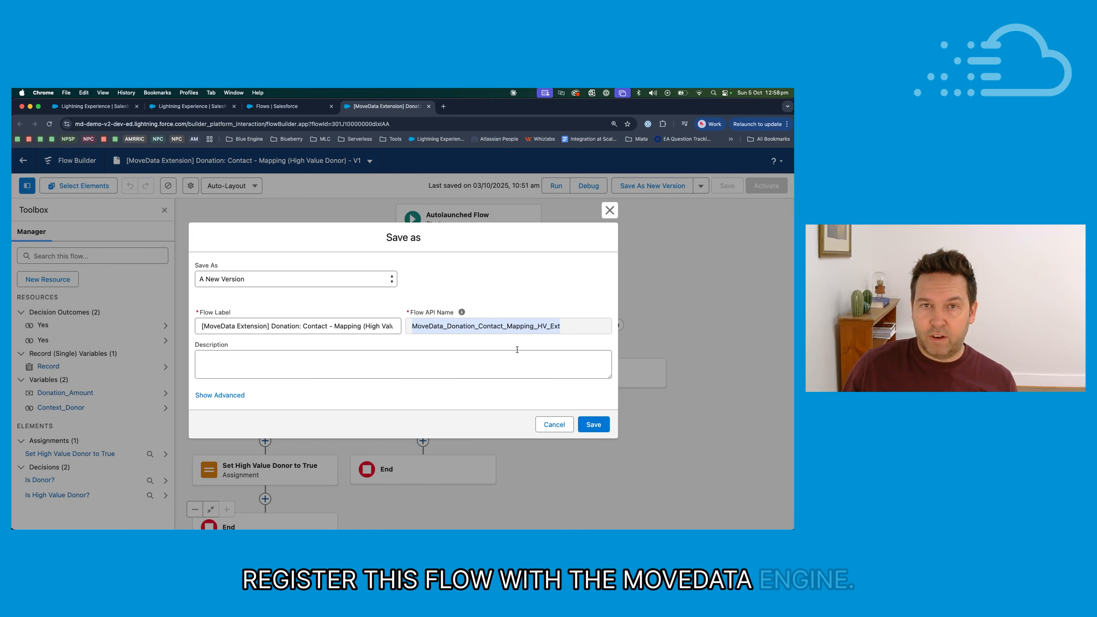
left_click(595, 427)
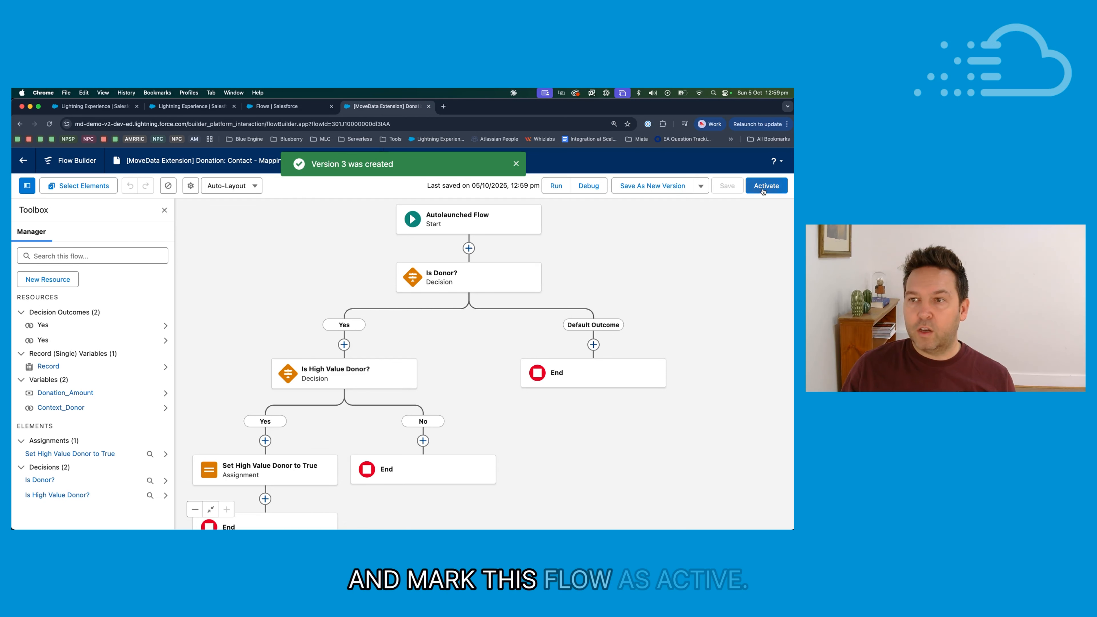
left_click(764, 186)
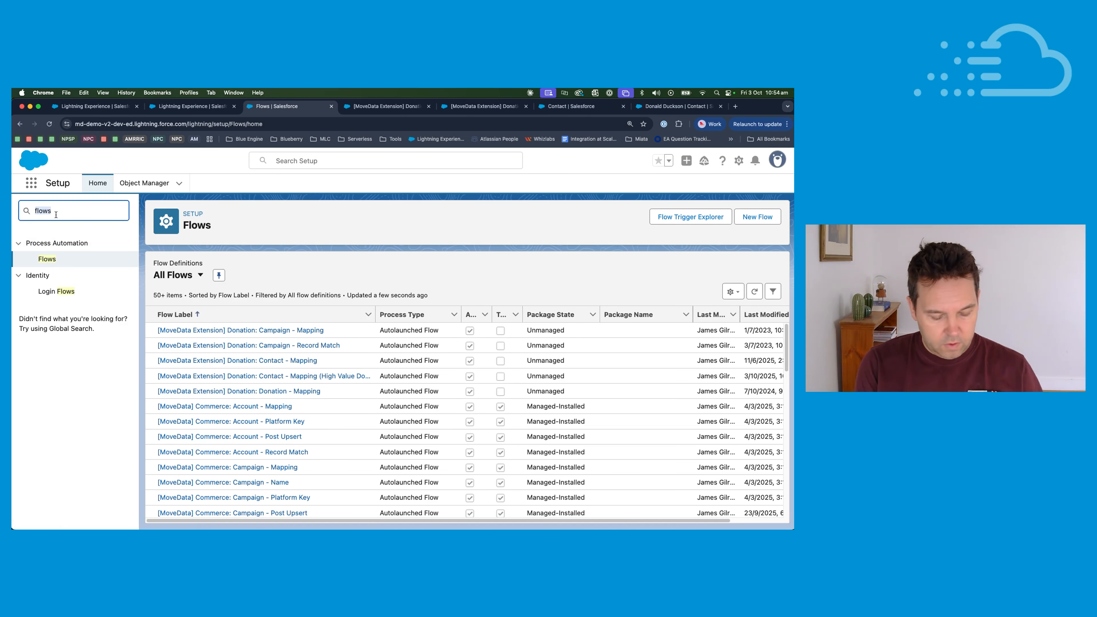
- Search Salesforce Setup for "metad" and open Custom Metadata Types
type("tad")
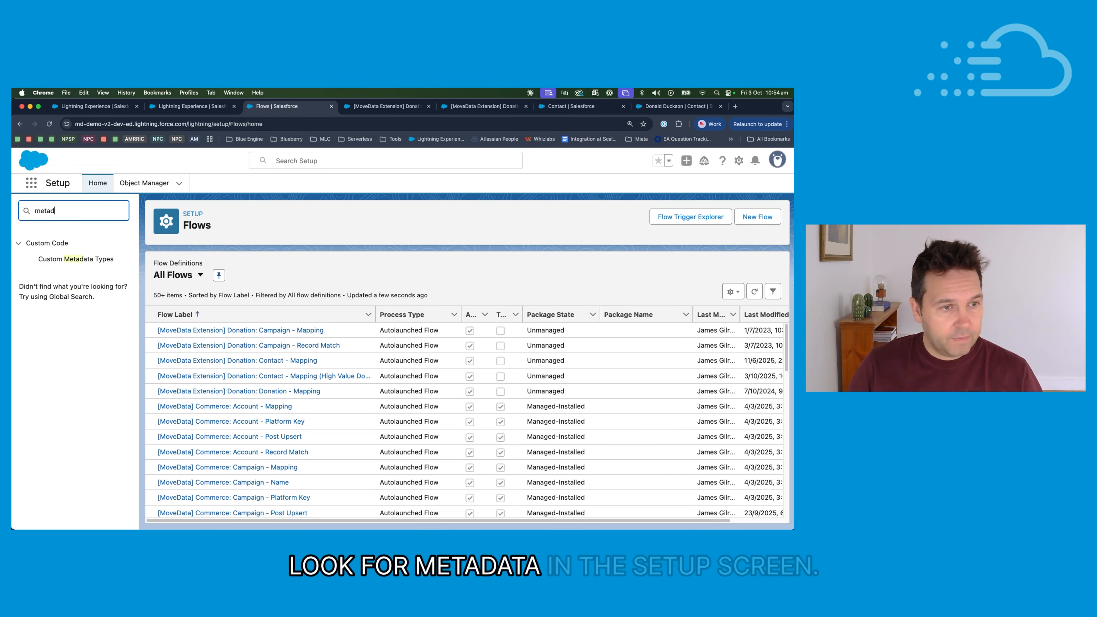
left_click(89, 260)
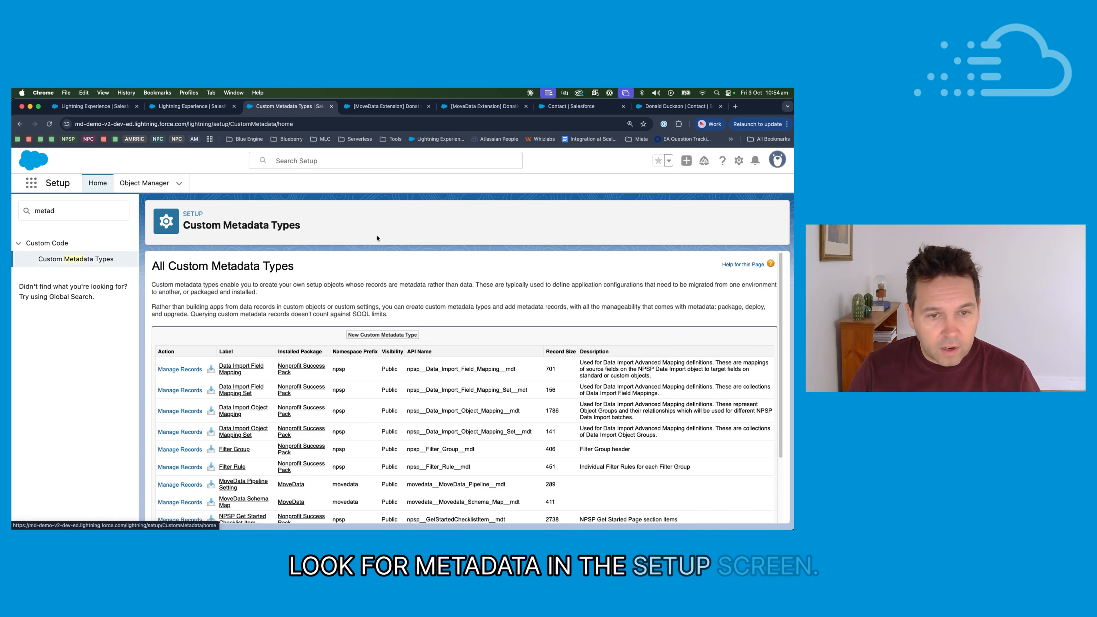
- Open the records of the MoveData Pipeline Setting metadata type and view the DONATION_CONTACT_MAPPING_001 entry
scroll(237, 428, "down", 3)
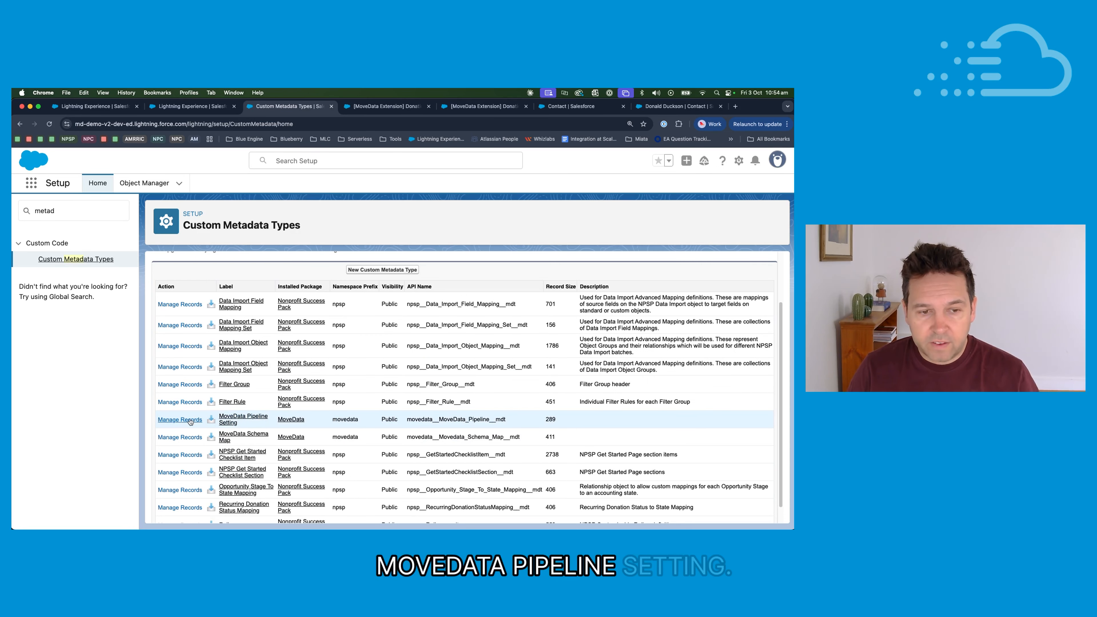
left_click(180, 419)
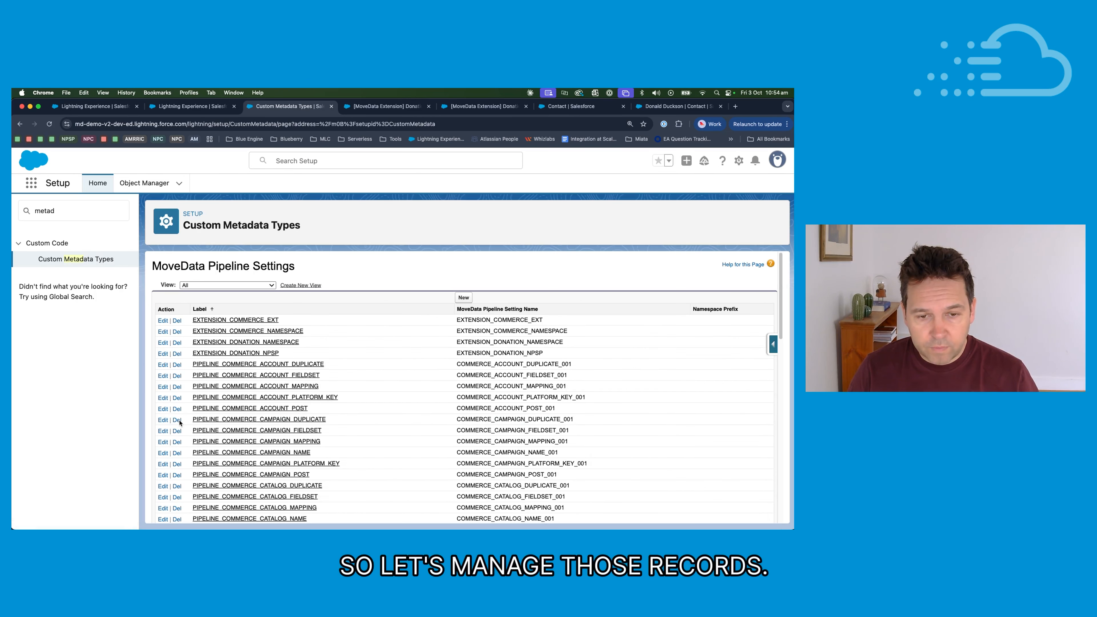
scroll(379, 405, "down", 15)
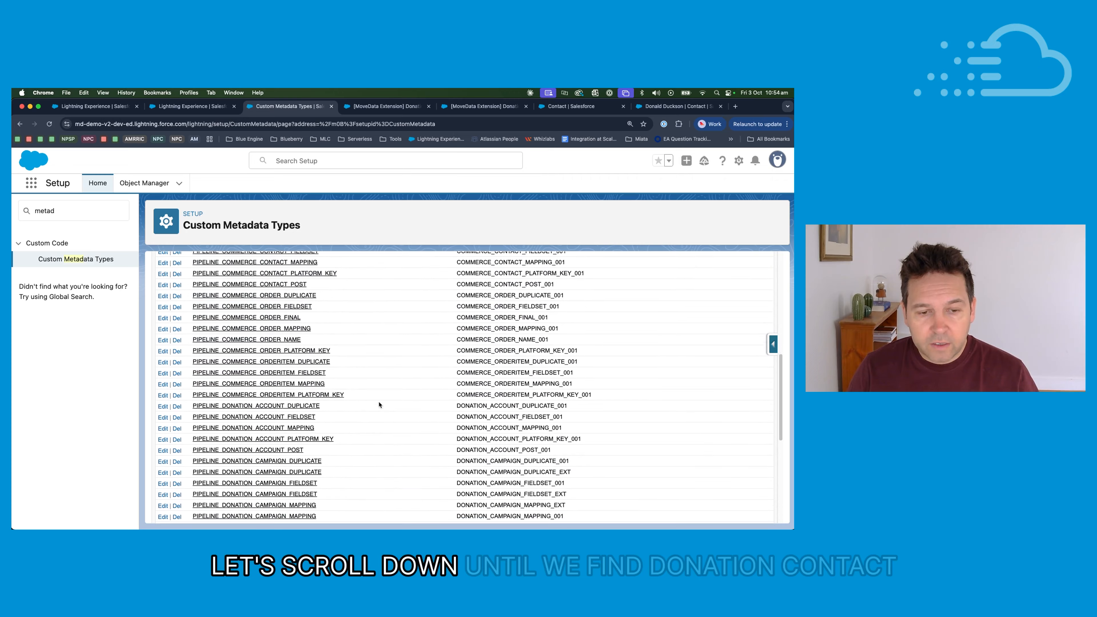
scroll(379, 404, "down", 5)
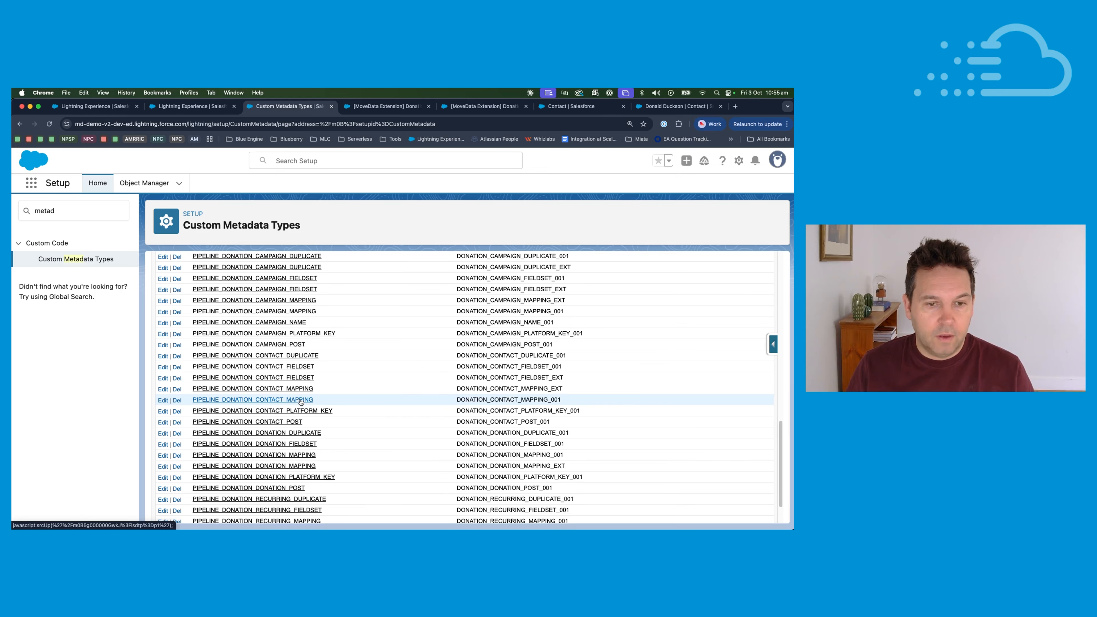
left_click(301, 401)
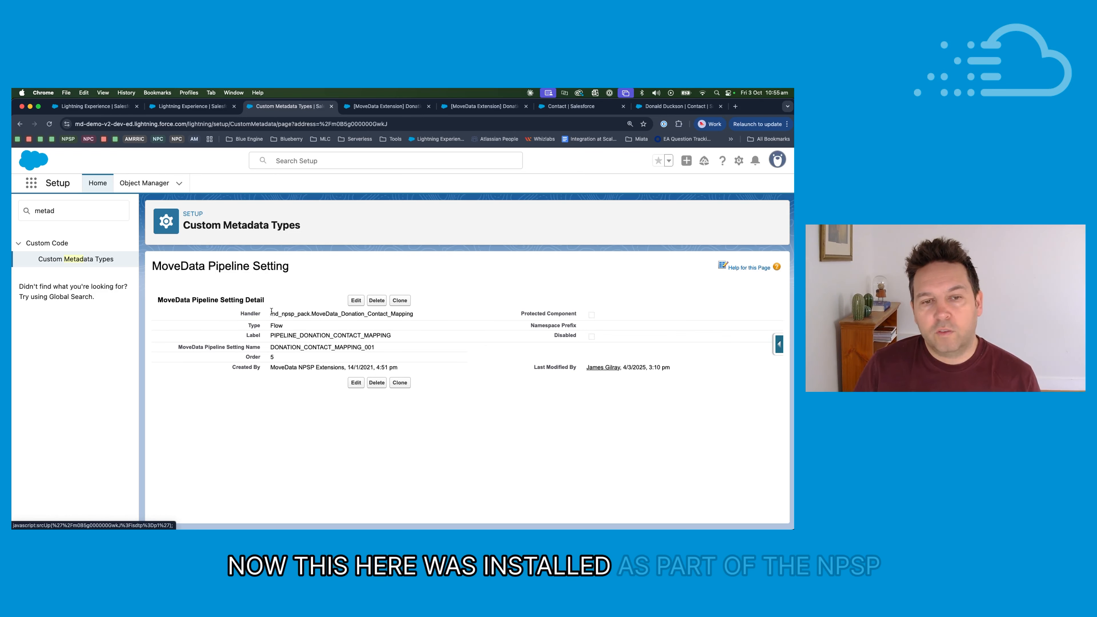
- Check the pipeline setting's handler and copy its label, PIPELINE_DONATION_CONTACT_MAPPING
left_click_drag(271, 313, 333, 313)
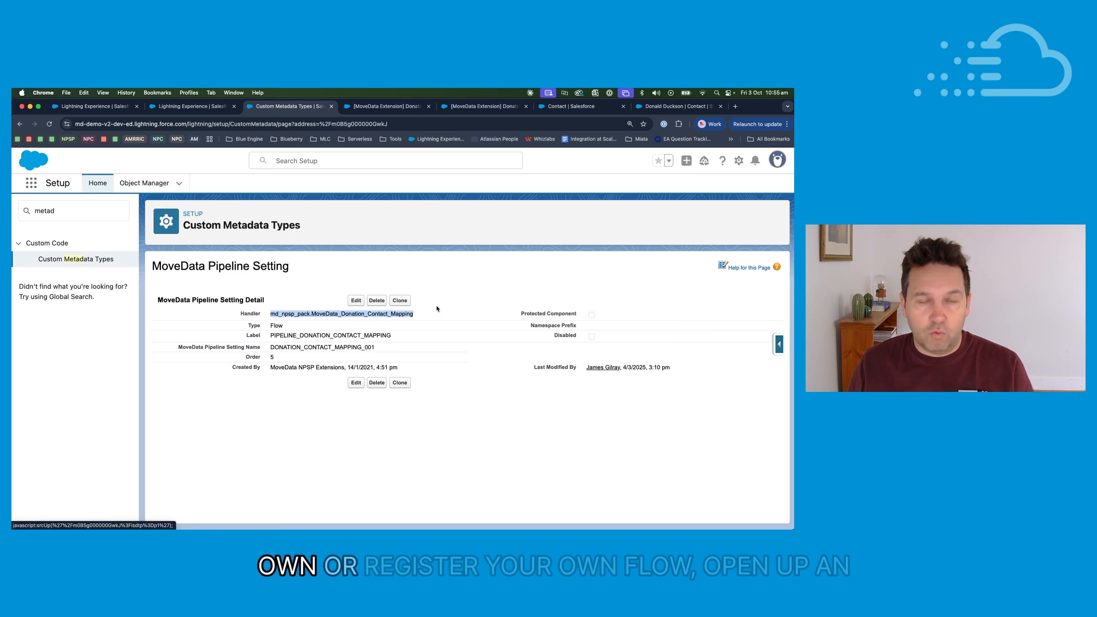
left_click(384, 313)
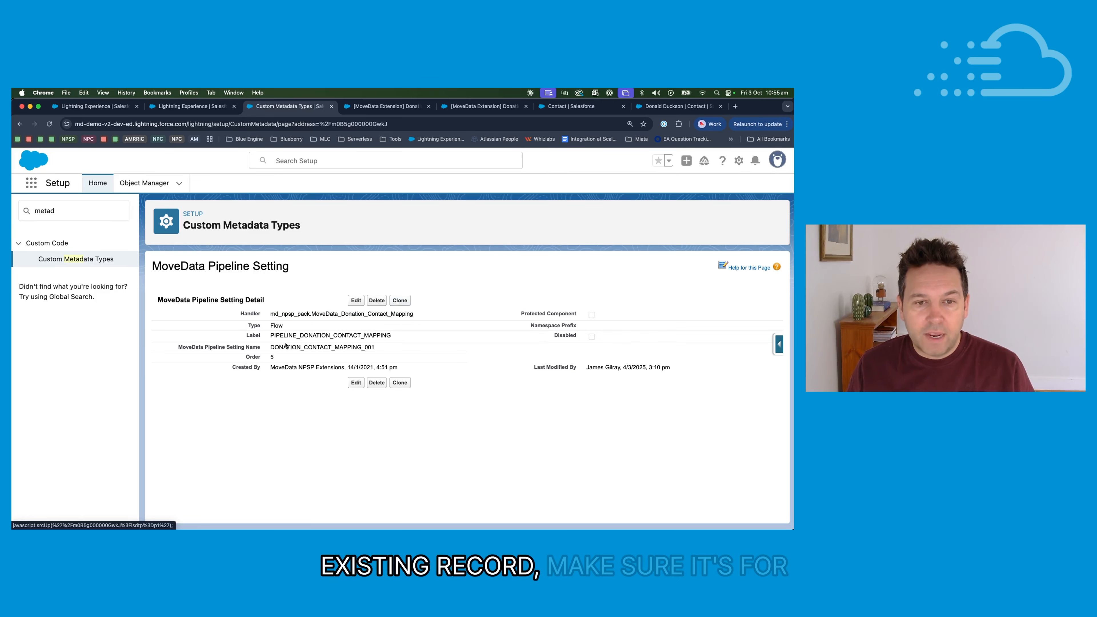
left_click_drag(270, 336, 392, 336)
key("super+c")
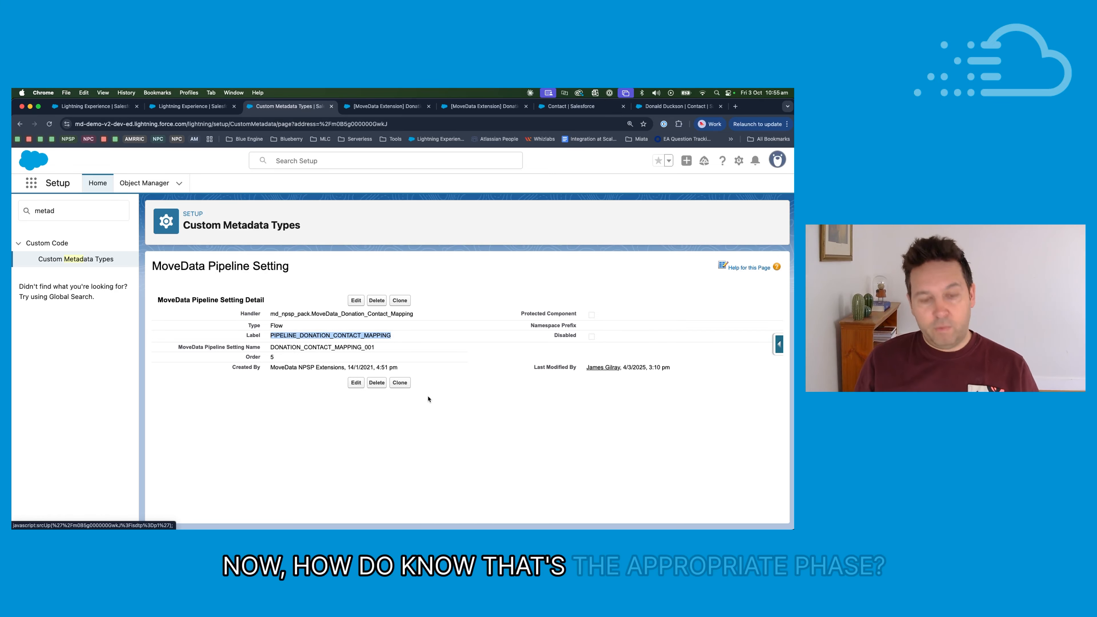
- In the MoveData notification log, close the Contact Variables dialog and search the page for PIPELINE_DONATION_CONTACT_MAPPING
left_click(87, 107)
left_click(190, 106)
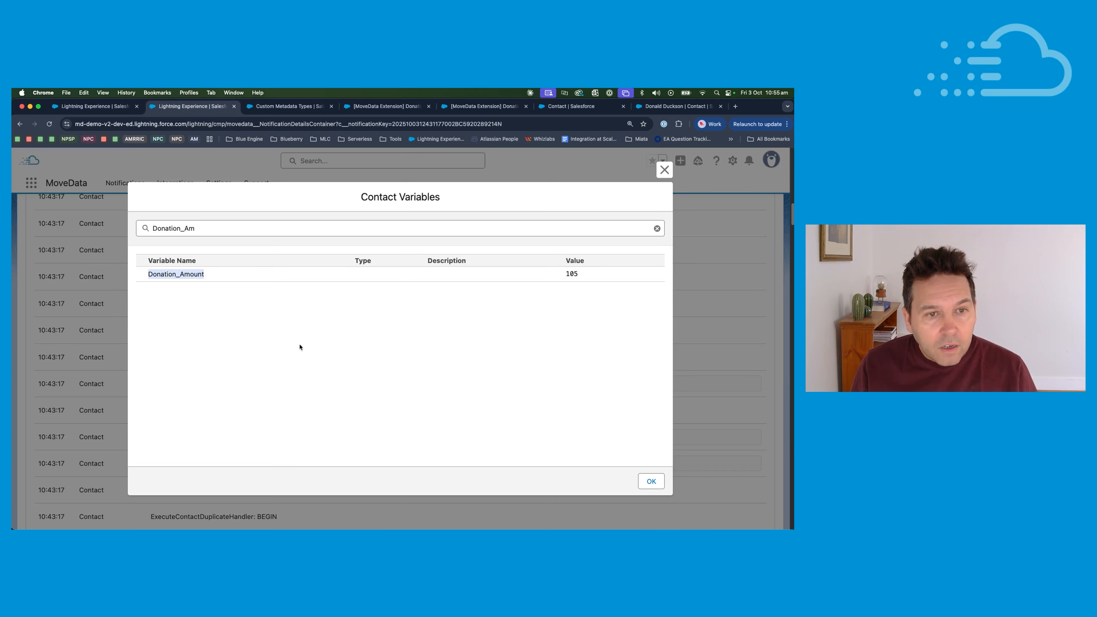
left_click(651, 481)
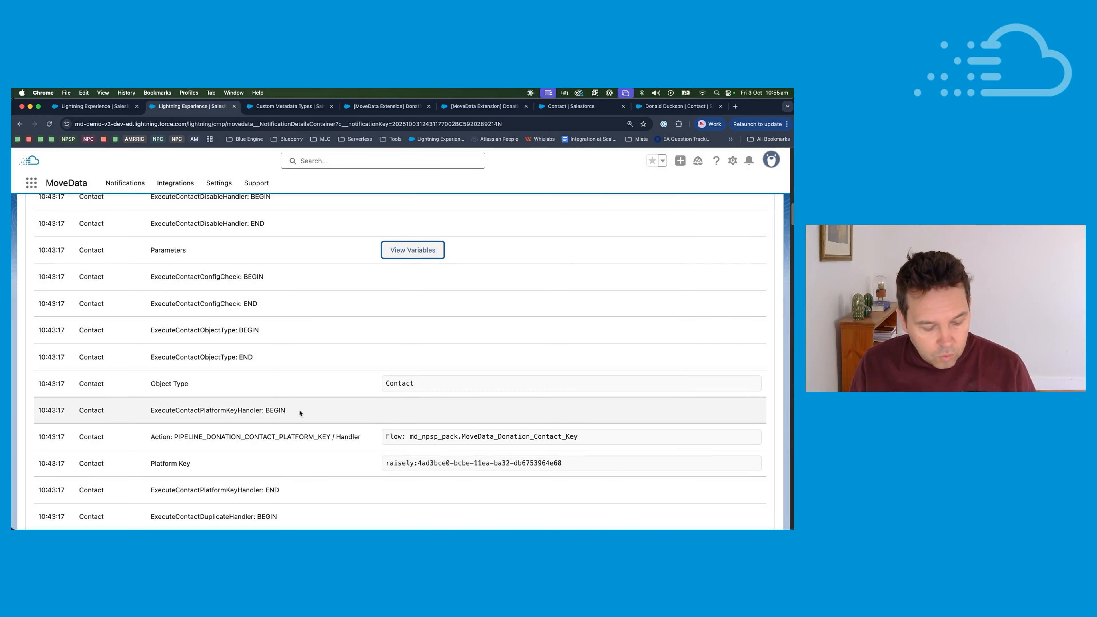
key("super+f")
key("super+v")
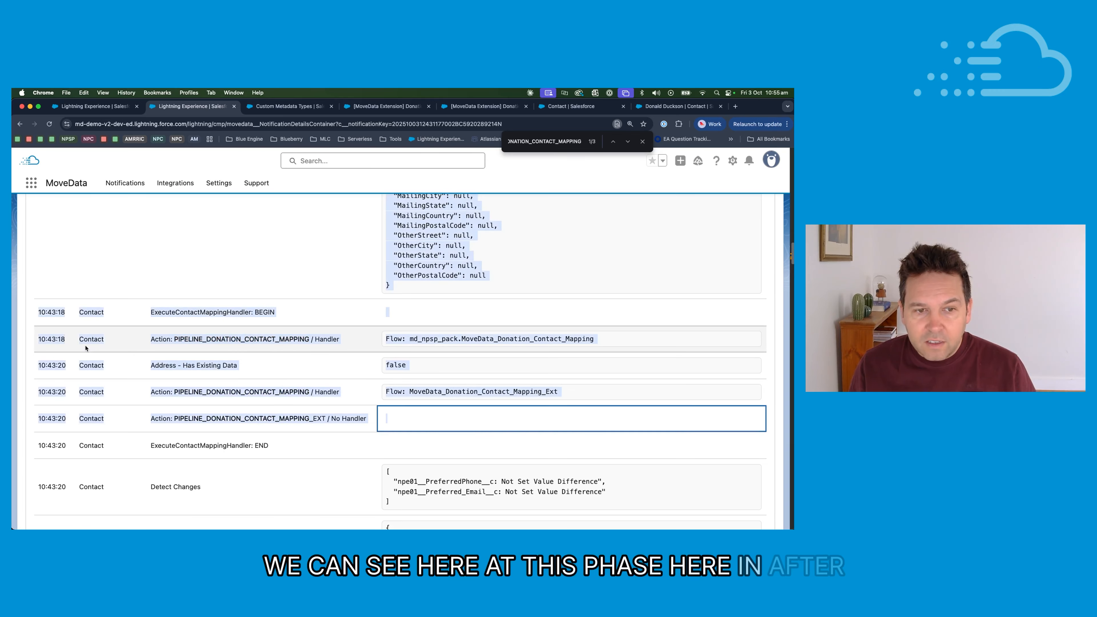
- Examine the contact's existing record and the contact mapping handler actions that follow it in the log
left_click(334, 348)
scroll(436, 321, "up", 4)
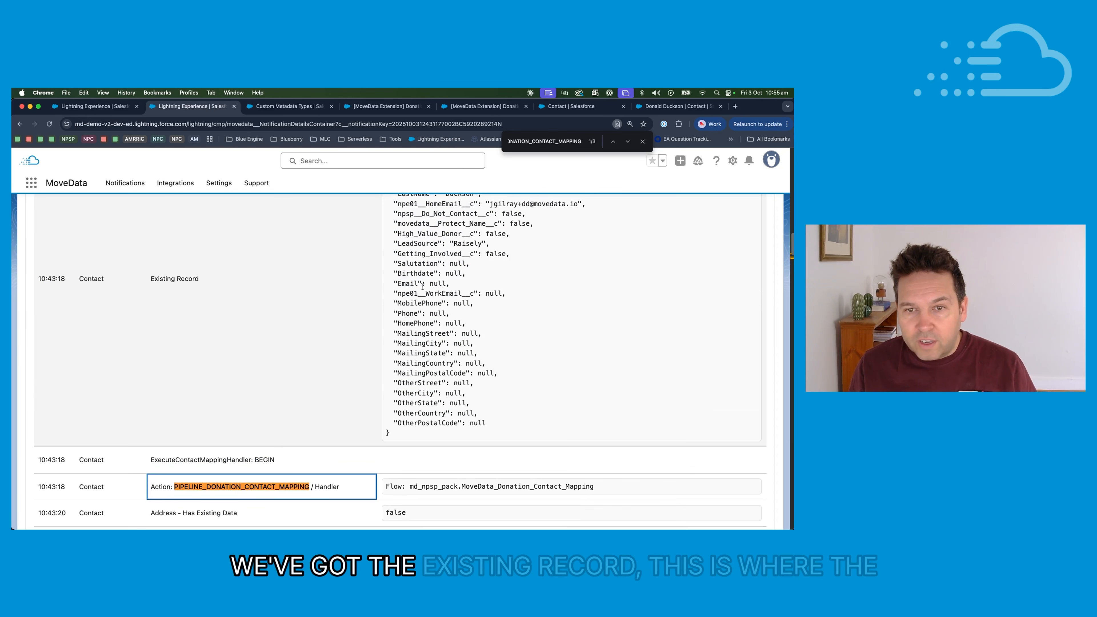
scroll(436, 321, "down", 3)
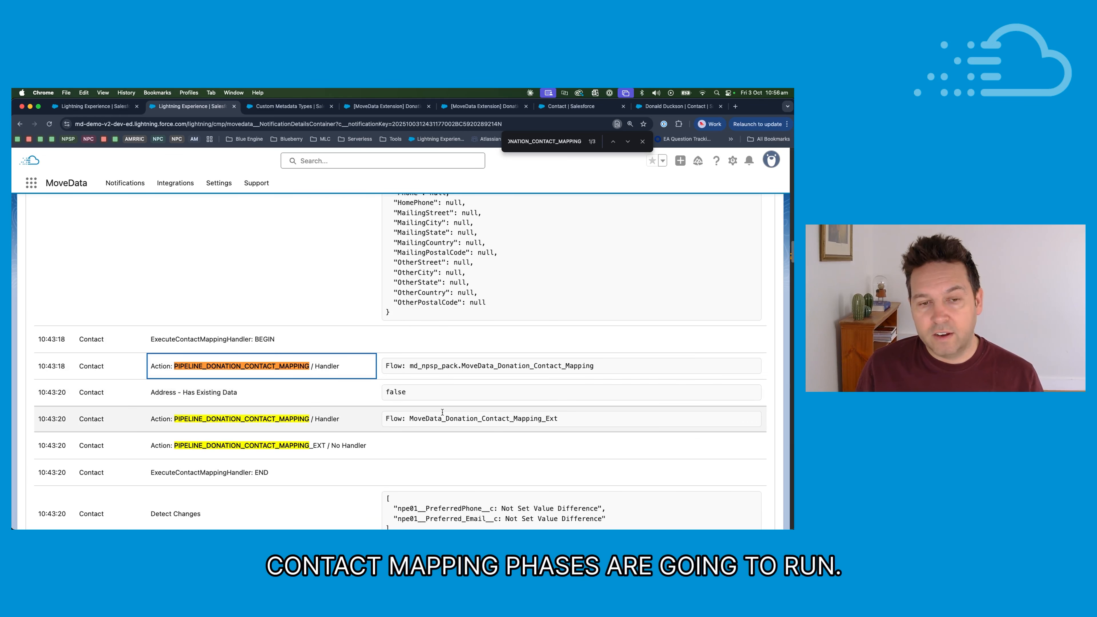
double_click(249, 364)
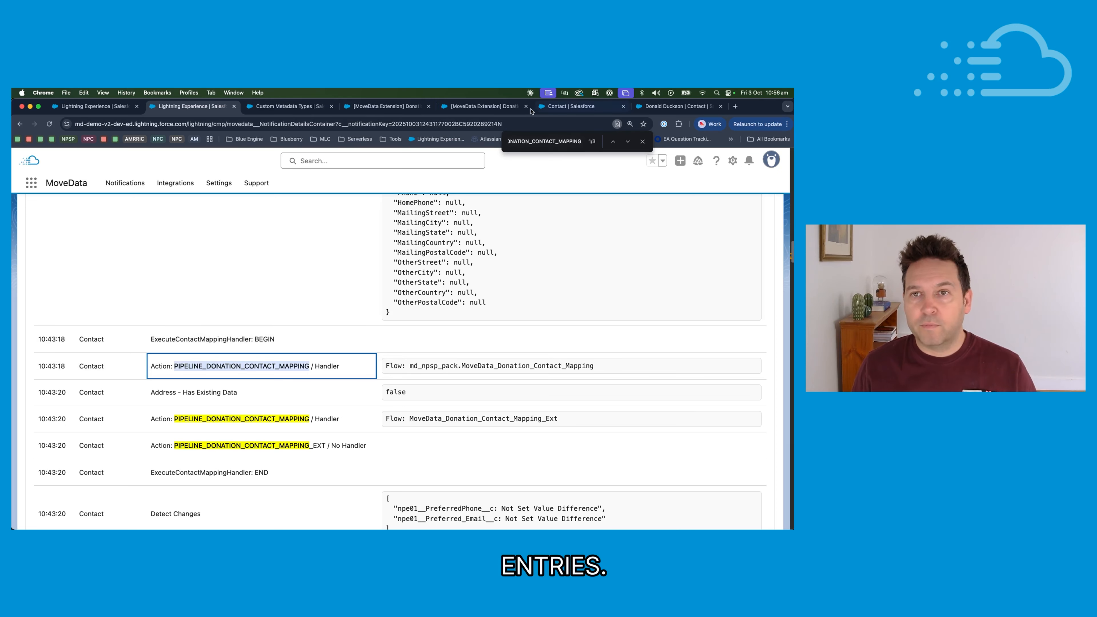
- Clone the DONATION_CONTACT_MAPPING_001 pipeline setting and set the copy's handler to MoveData_Donation_Contact_Mapping_HV_Ext
left_click(477, 108)
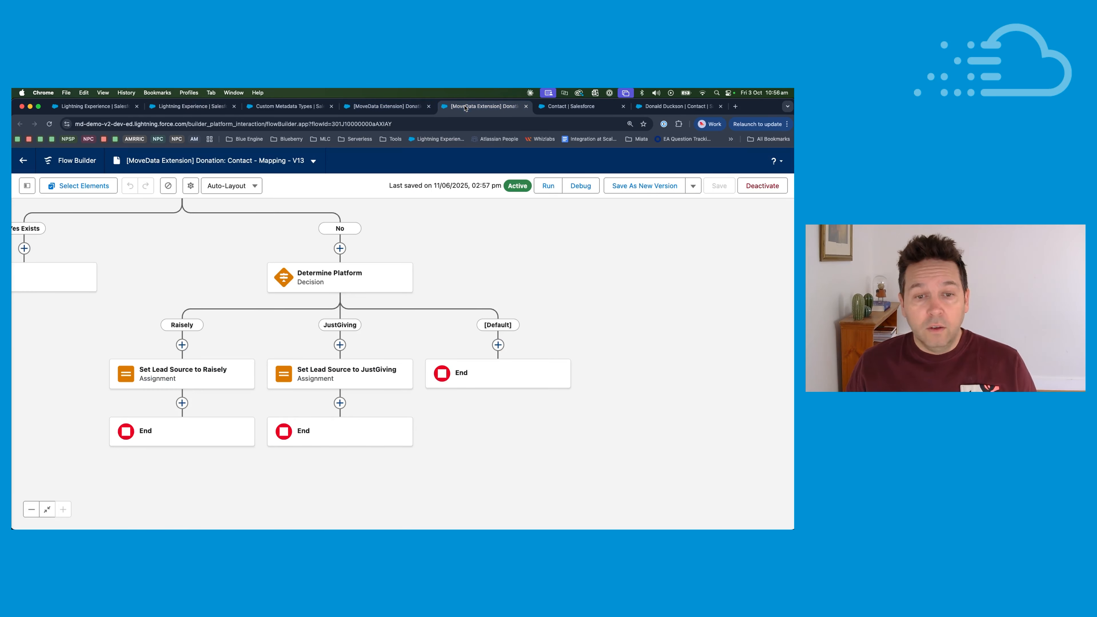
key("ctrl+shift+Tab")
key("ctrl+shift+Tab")
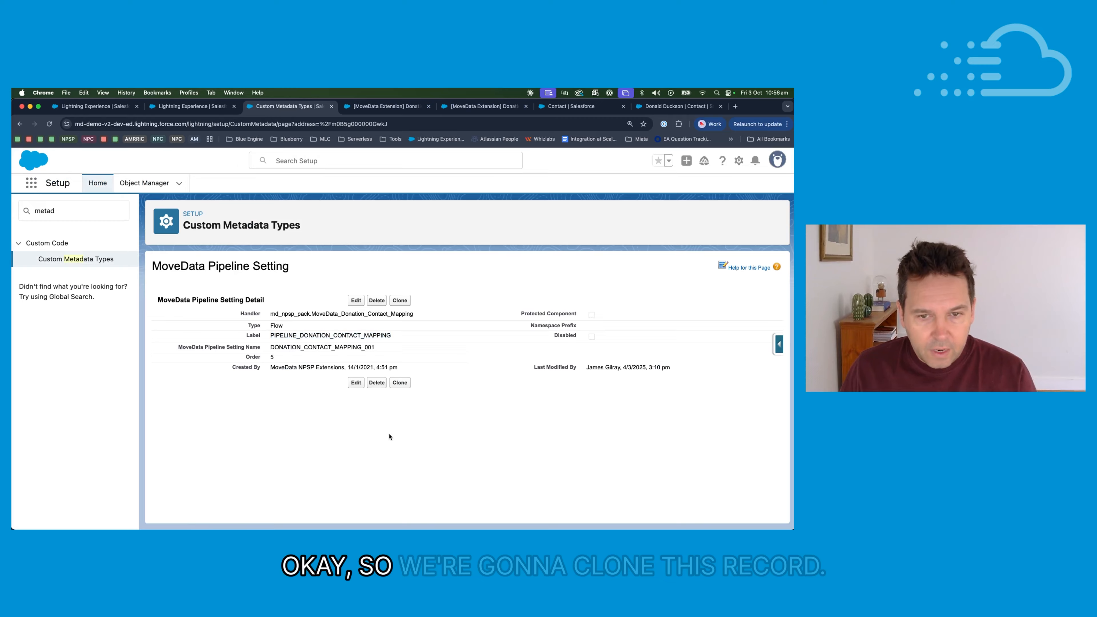
left_click(400, 300)
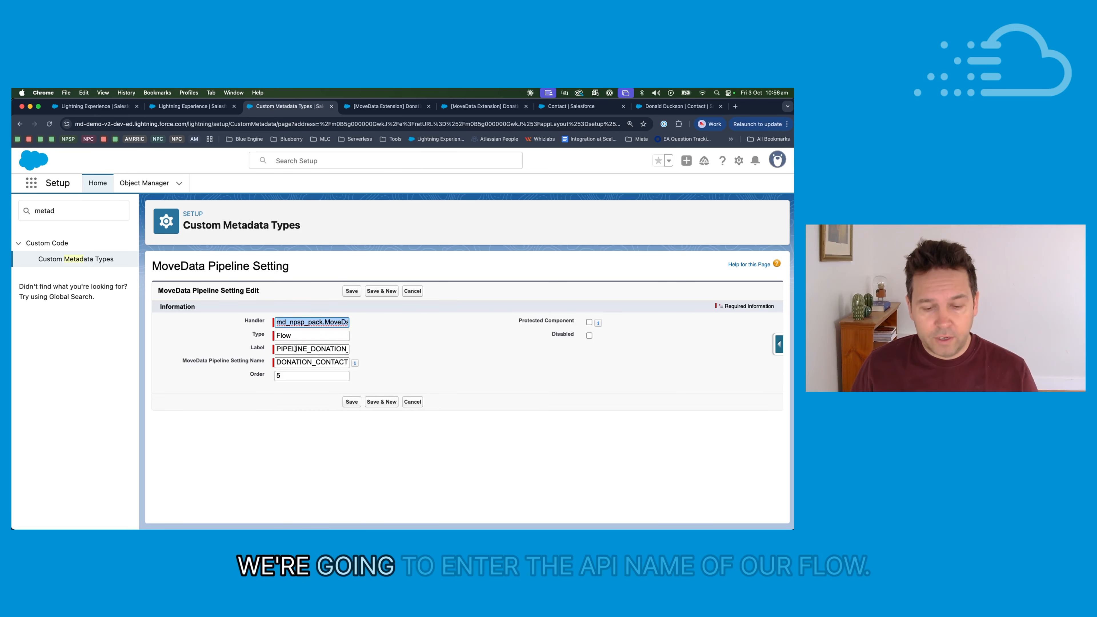
key("super+Tab")
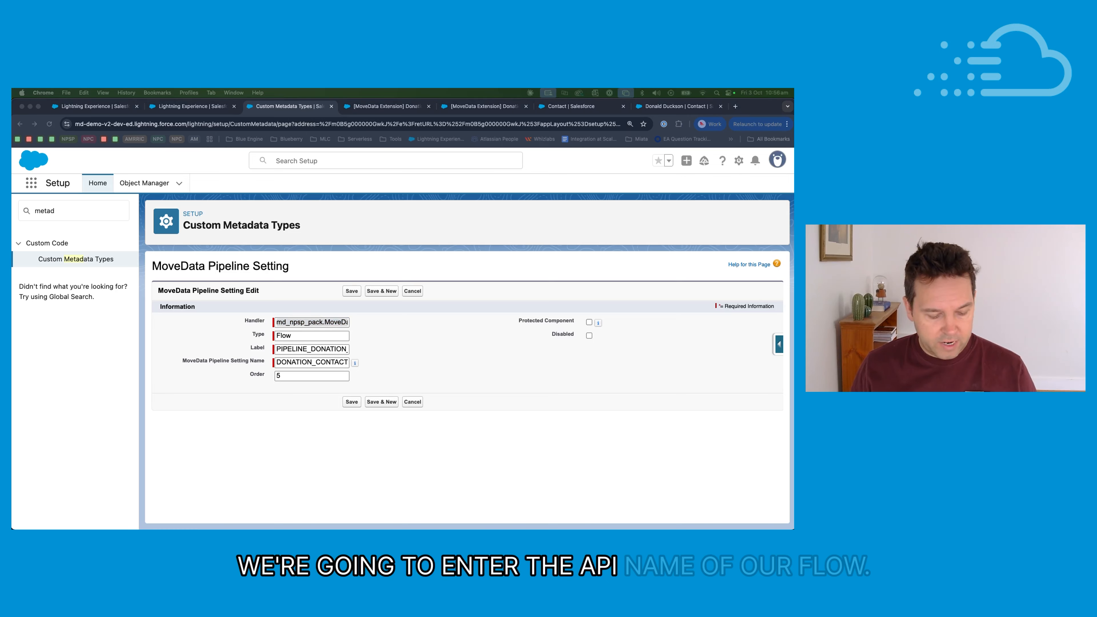
double_click(325, 323)
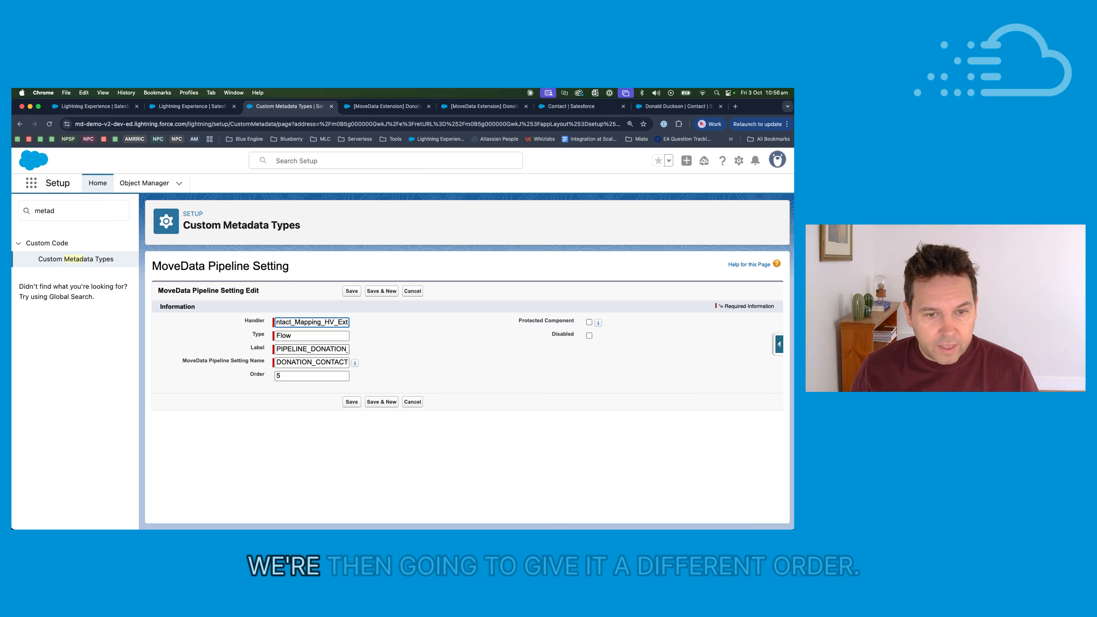
- Set the cloned pipeline setting's order to 7 and its name to DONATION_CONTACT_MAPPING_HV, and save the record
left_click(295, 376)
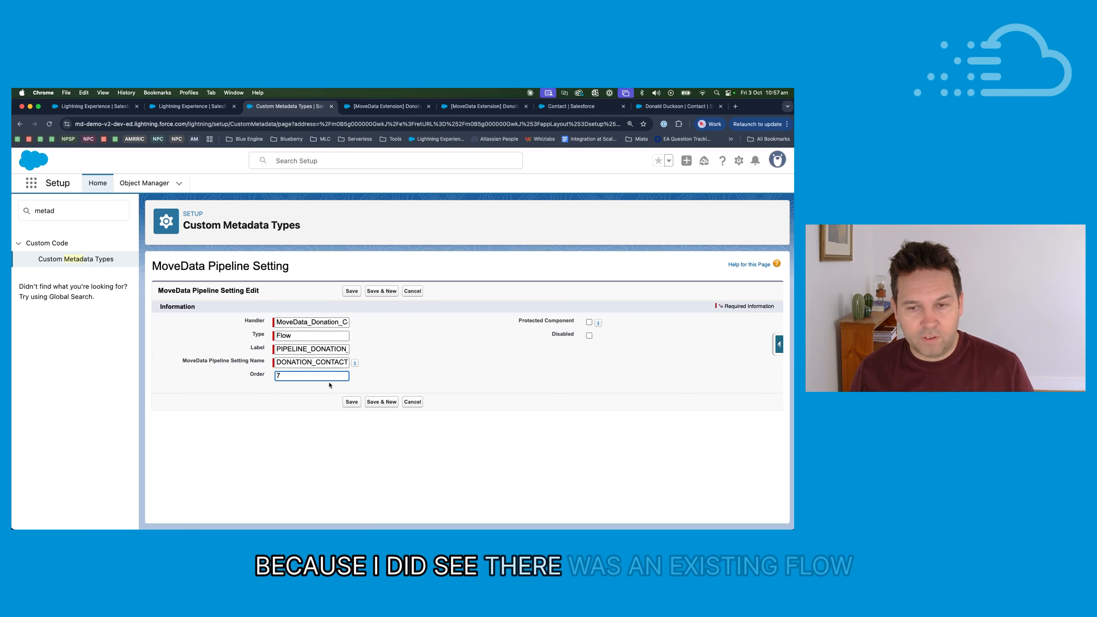
left_click(325, 363)
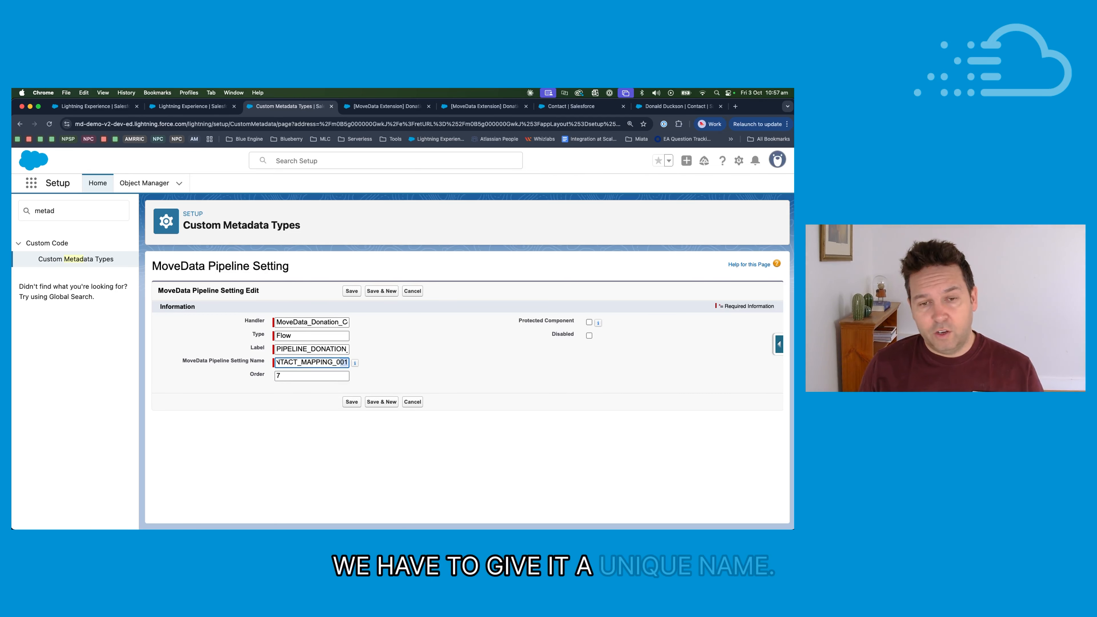
type("HV")
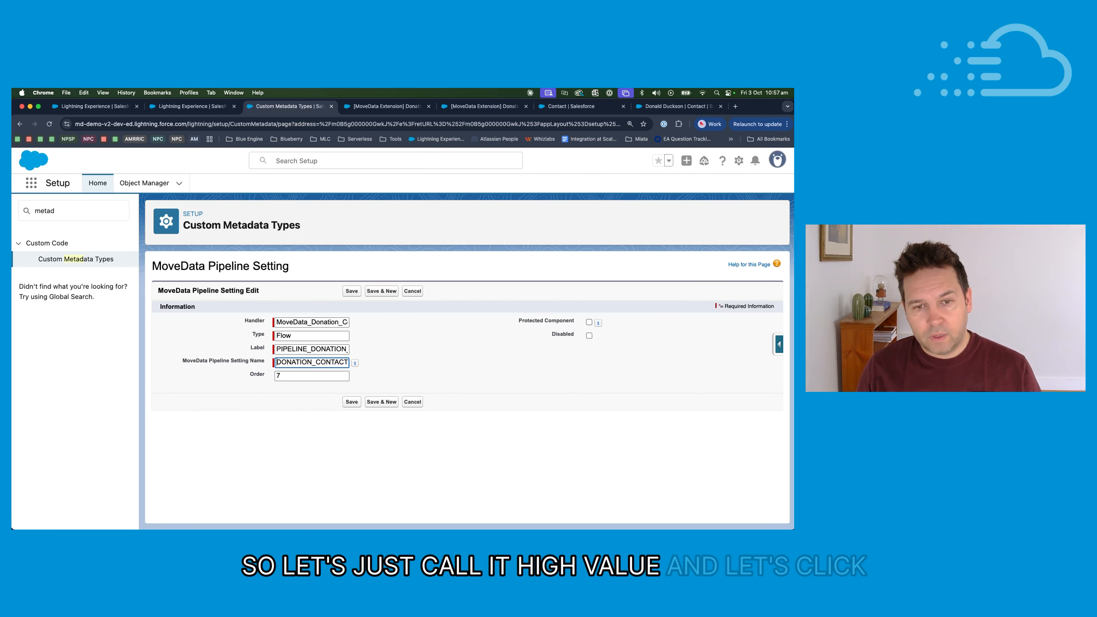
left_click(352, 291)
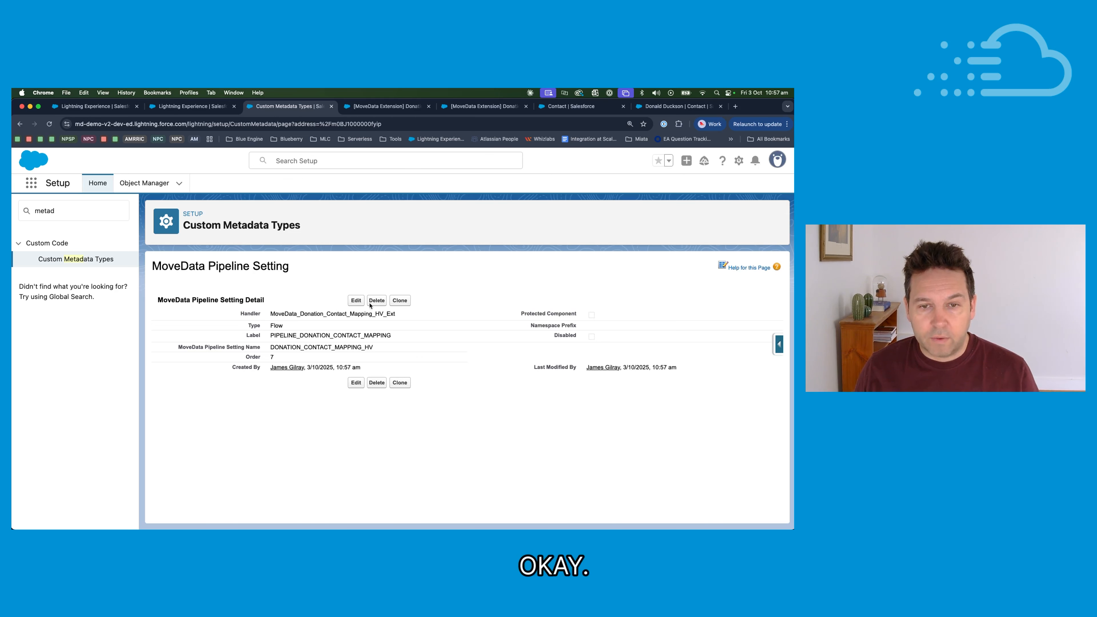
- Review the handler, label and setting name of the saved DONATION_CONTACT_MAPPING_HV record
double_click(387, 313)
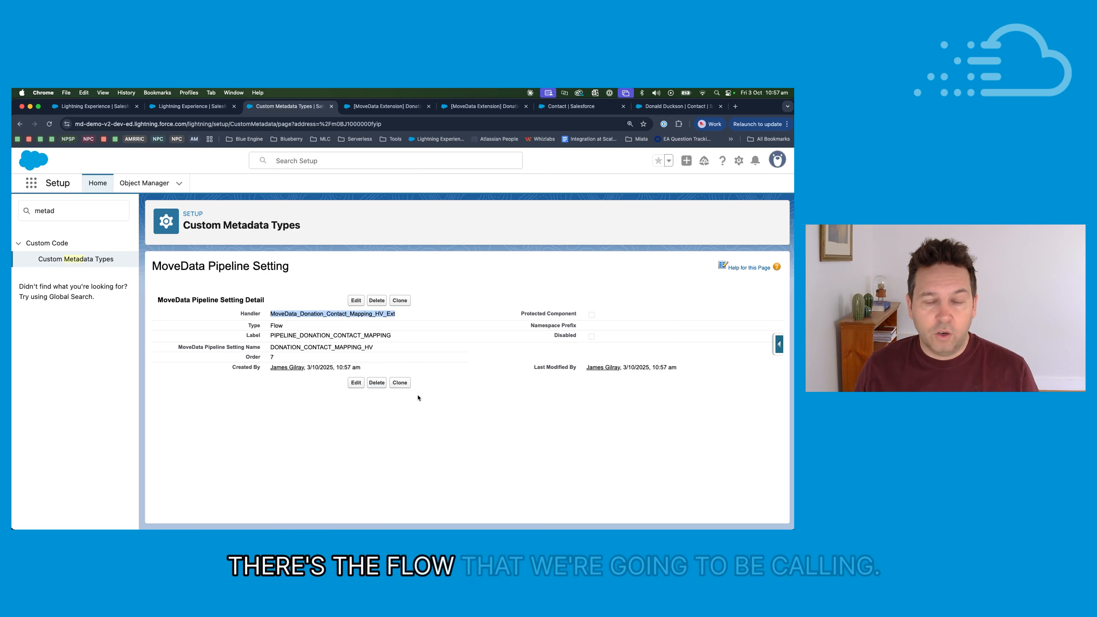
double_click(339, 335)
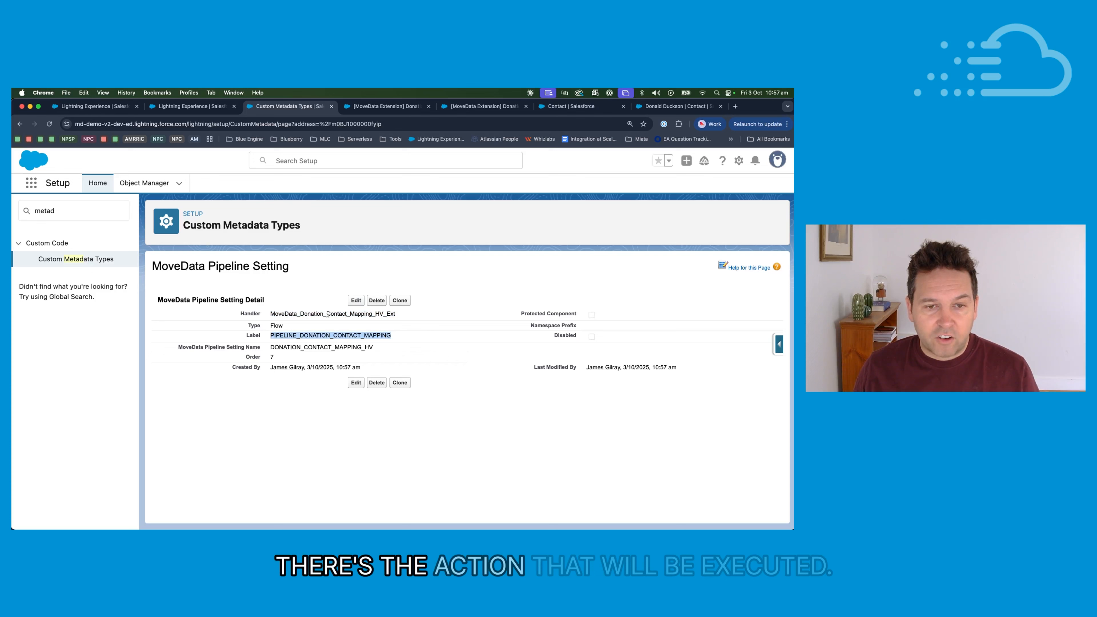
double_click(273, 347)
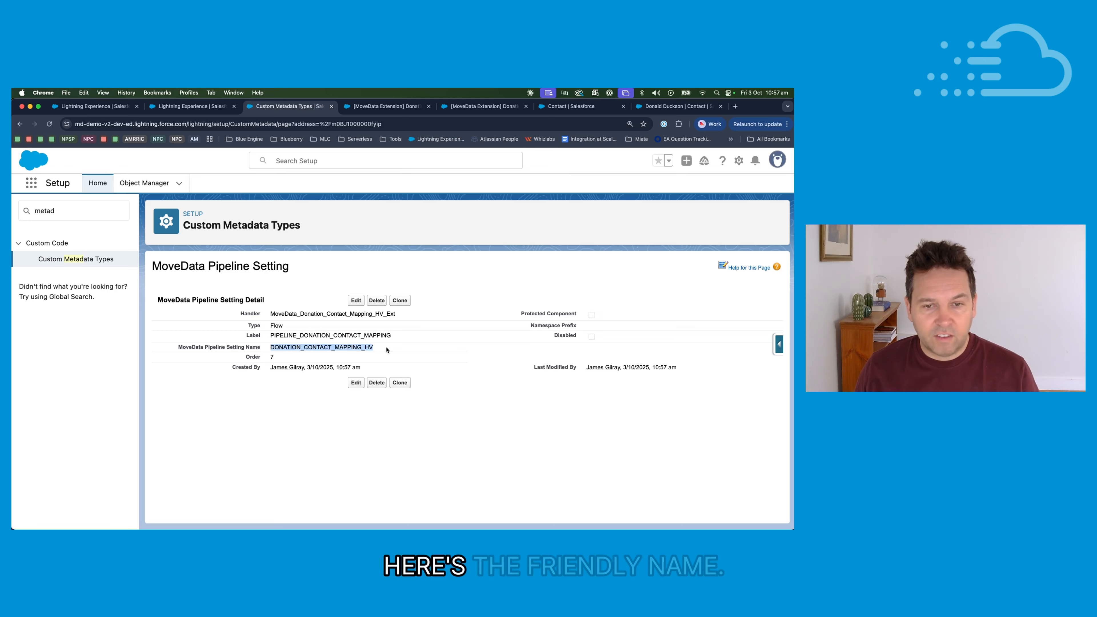
- Return to the MoveData Pipeline Settings list and locate the DONATION_CONTACT_MAPPING_HV entry among the donation contact mappings
left_click(88, 260)
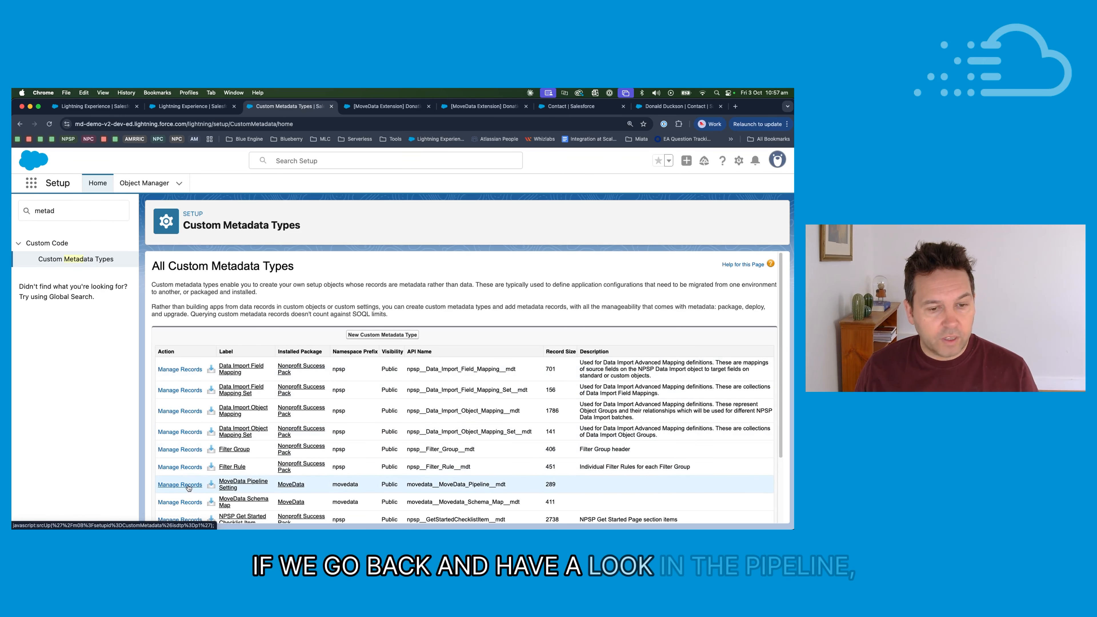
left_click(188, 486)
scroll(389, 359, "down", 5)
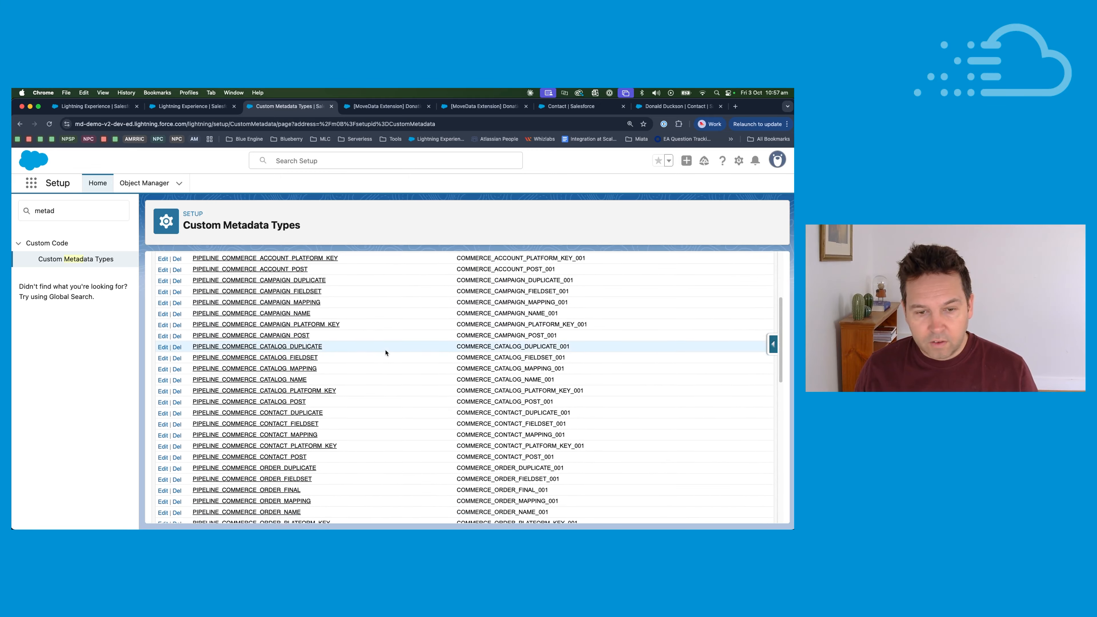
scroll(386, 353, "down", 5)
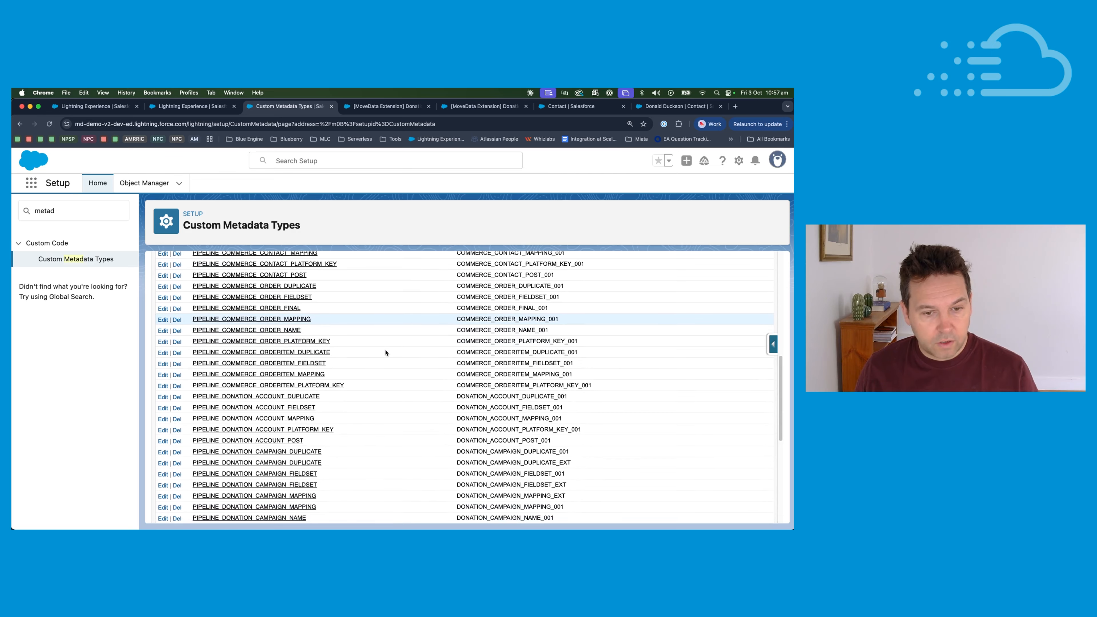
scroll(385, 352, "down", 5)
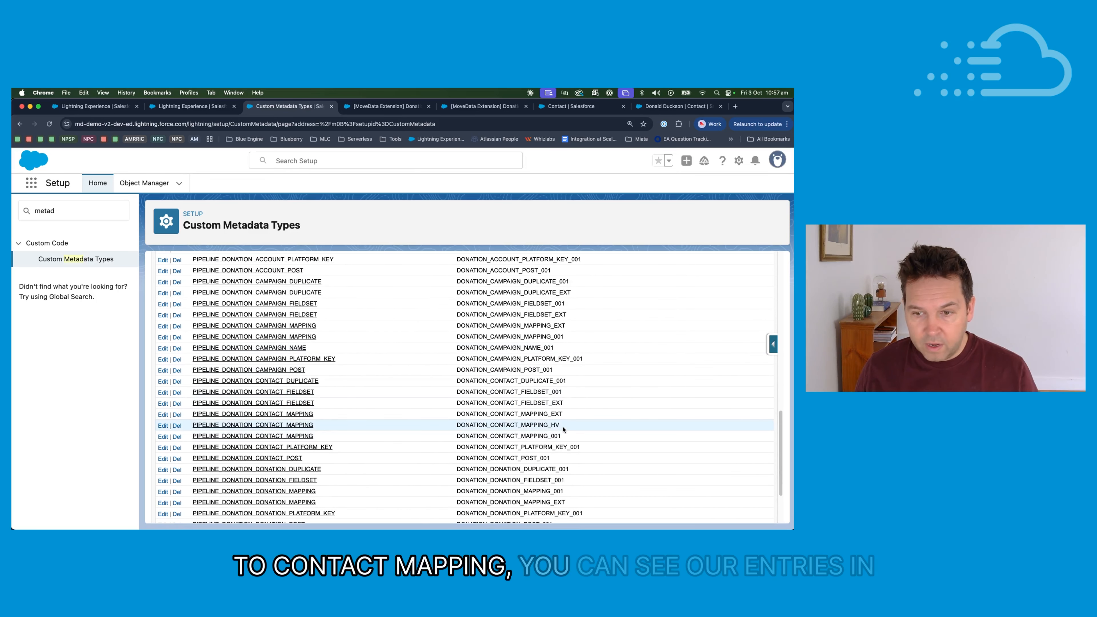
left_click_drag(563, 429, 196, 427)
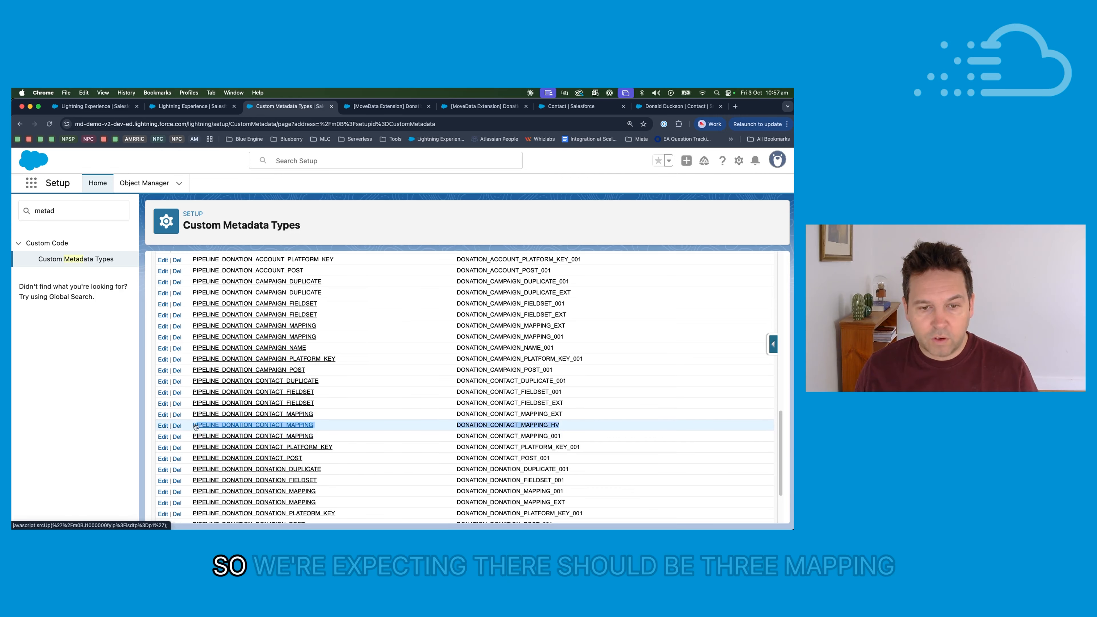
left_click(521, 426)
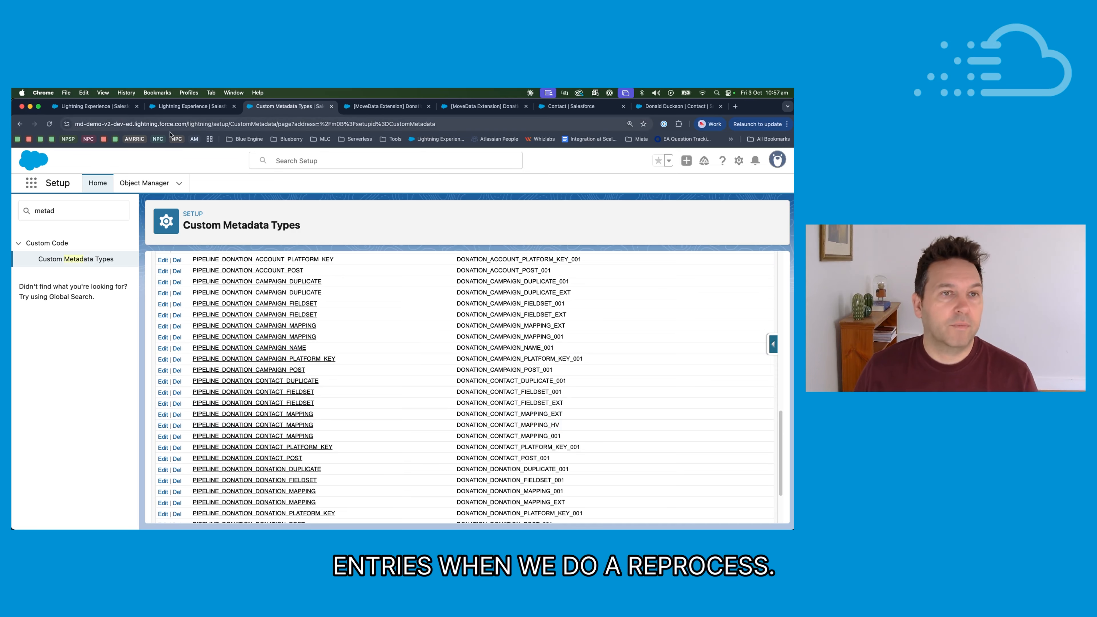
- Return to the MoveData execution log and review the handler flows listed for donation contact mapping
left_click(190, 106)
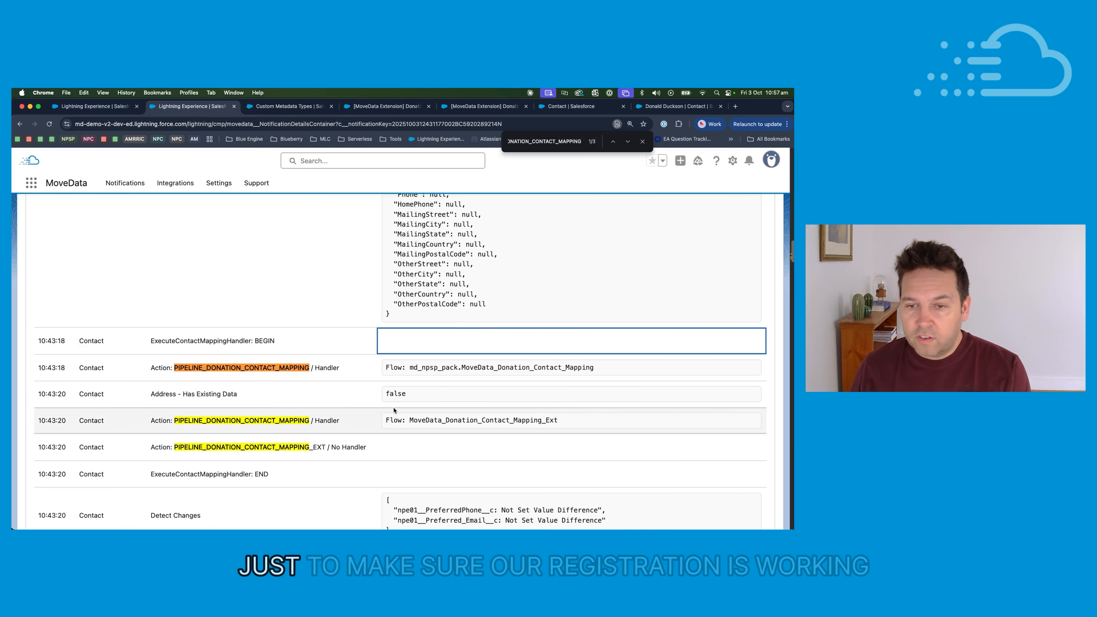
left_click(470, 404)
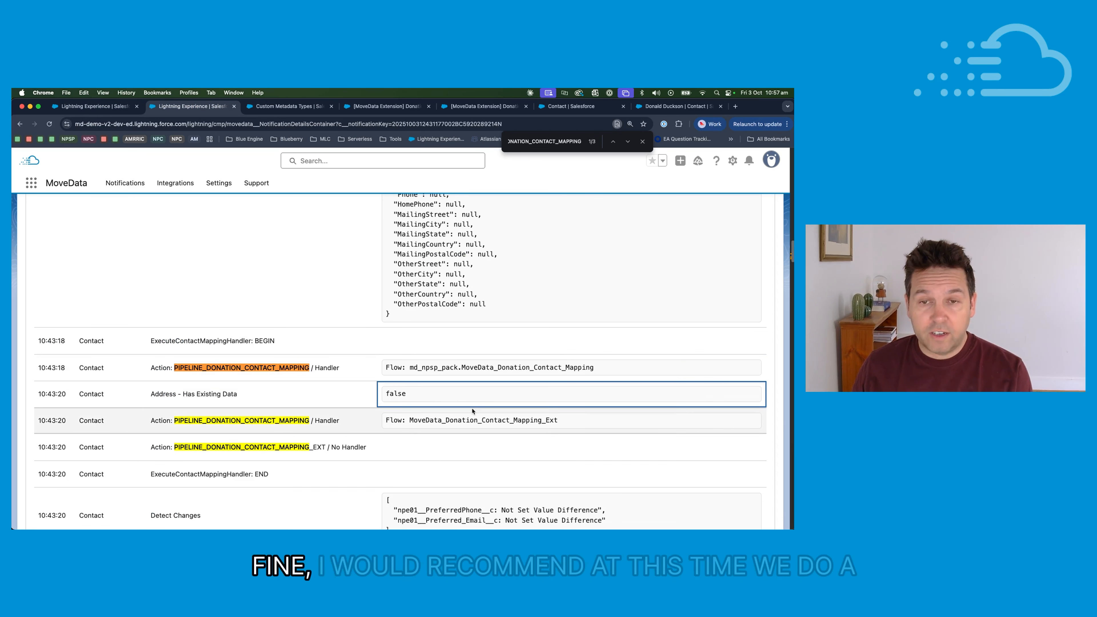
left_click(489, 427)
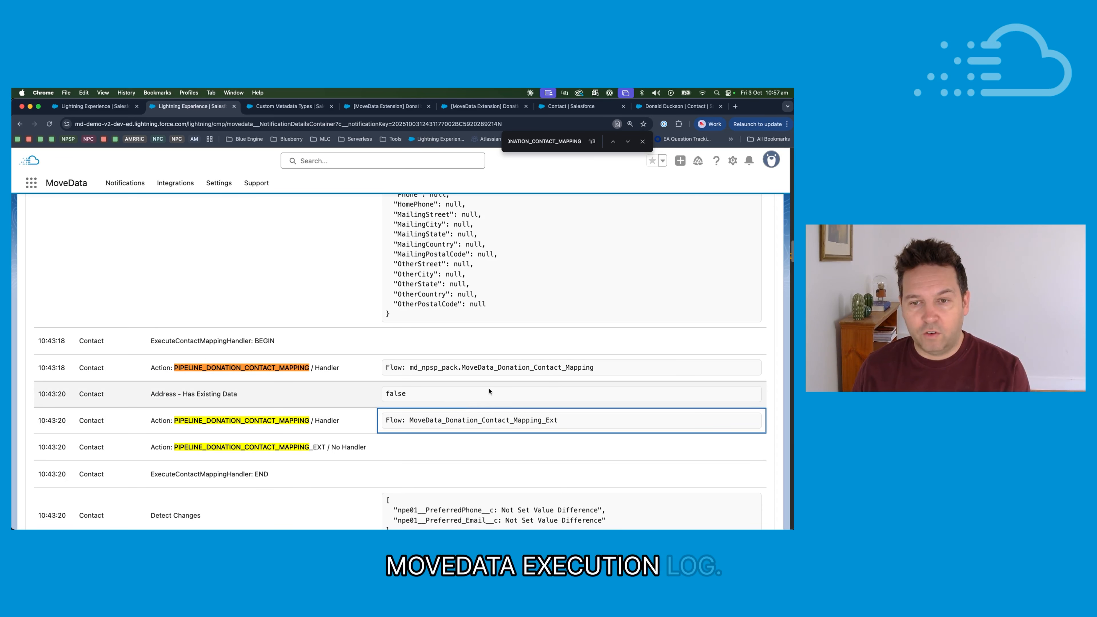
- Reprocess the Raisely donation.succeeded notification shown in the execution log and confirm the rerun
scroll(558, 272, "up", 10)
scroll(559, 272, "up", 7)
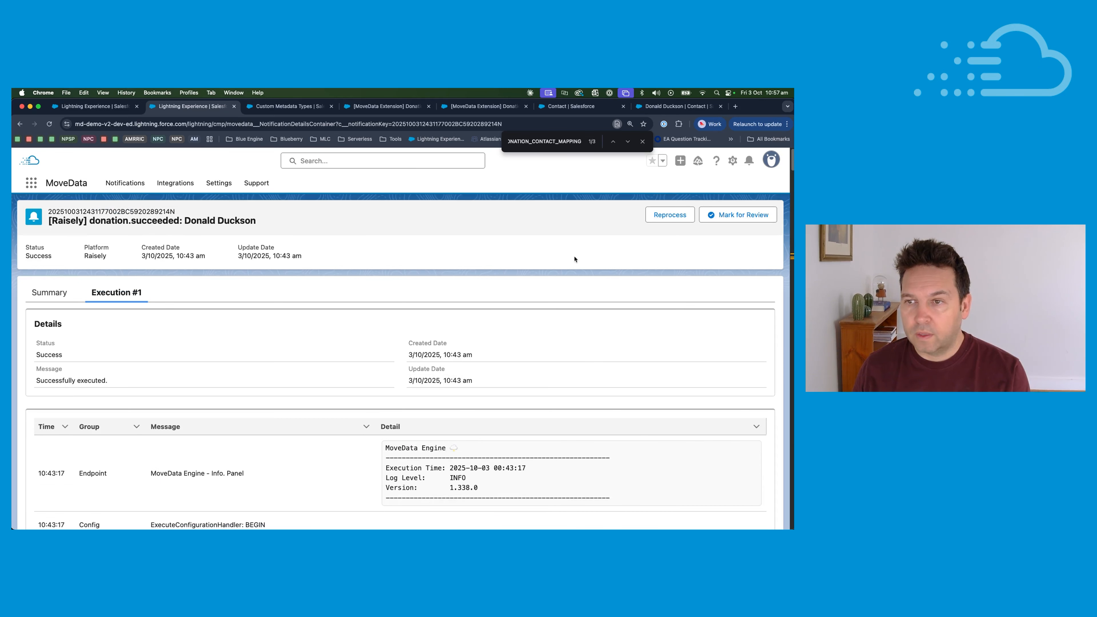
left_click(670, 215)
left_click(415, 399)
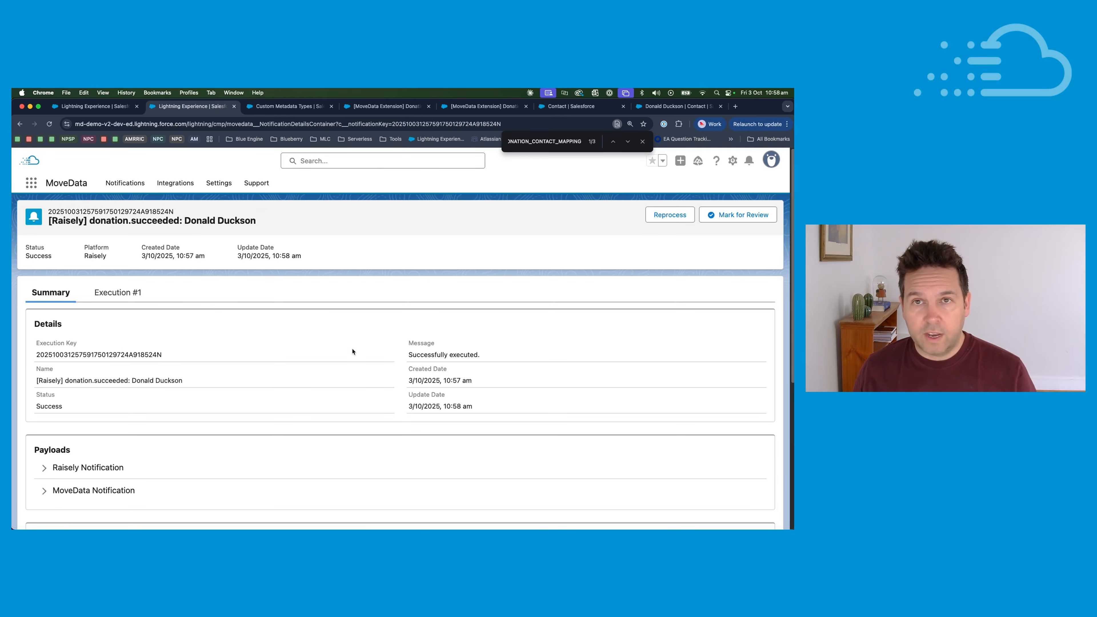
- Open Execution #1 of the reprocessed notification and check High_Value_Donor__c in the contact's existing record
left_click(112, 294)
scroll(462, 404, "down", 5)
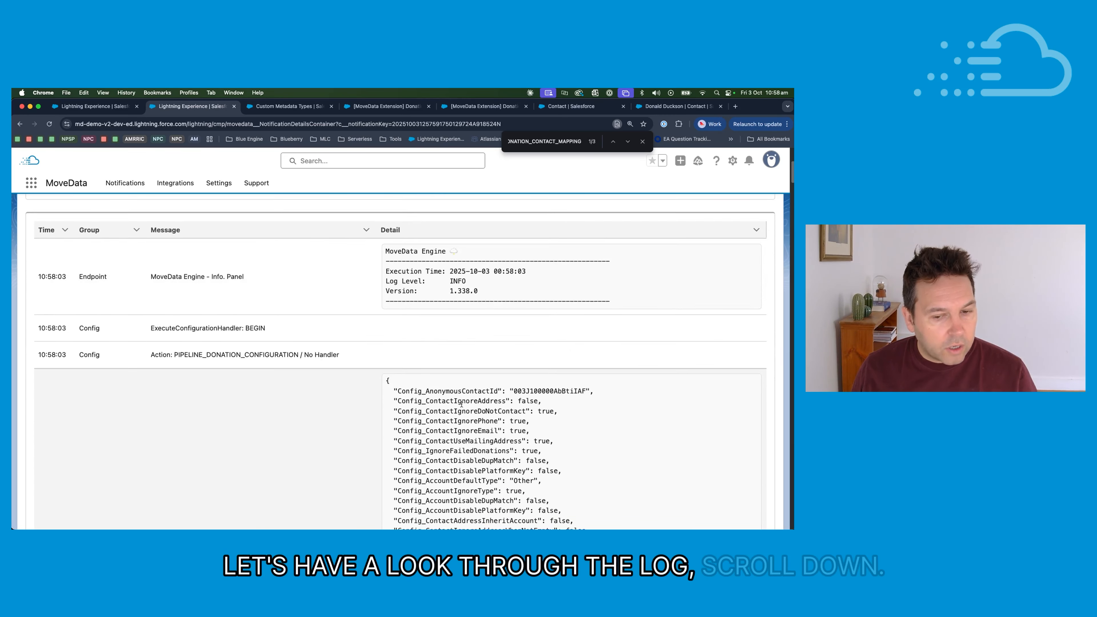
scroll(462, 404, "down", 15)
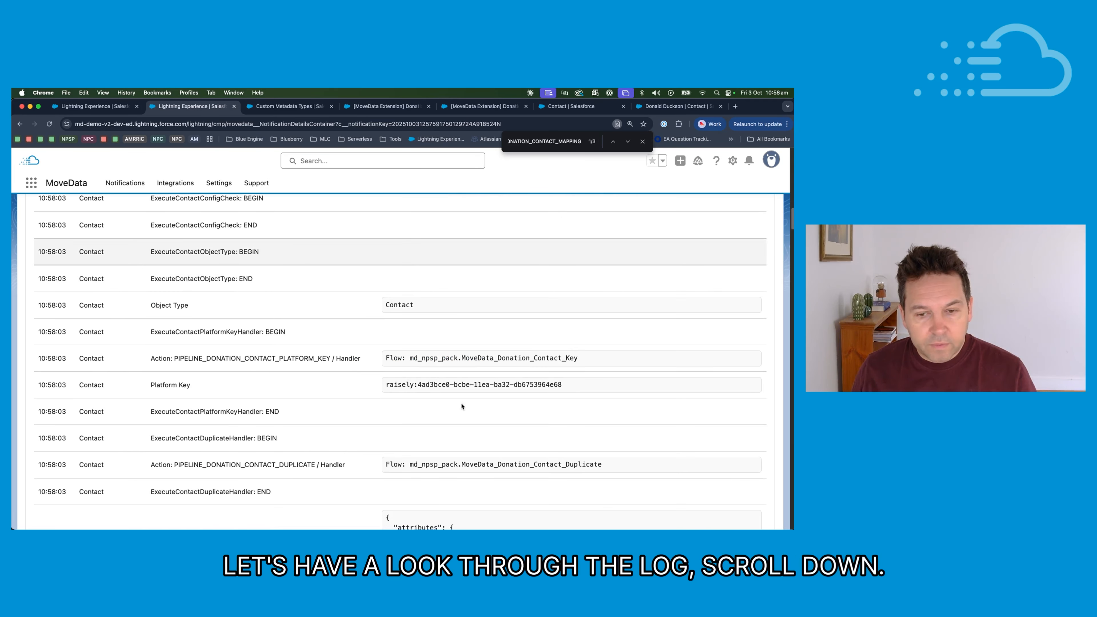
scroll(461, 407, "down", 5)
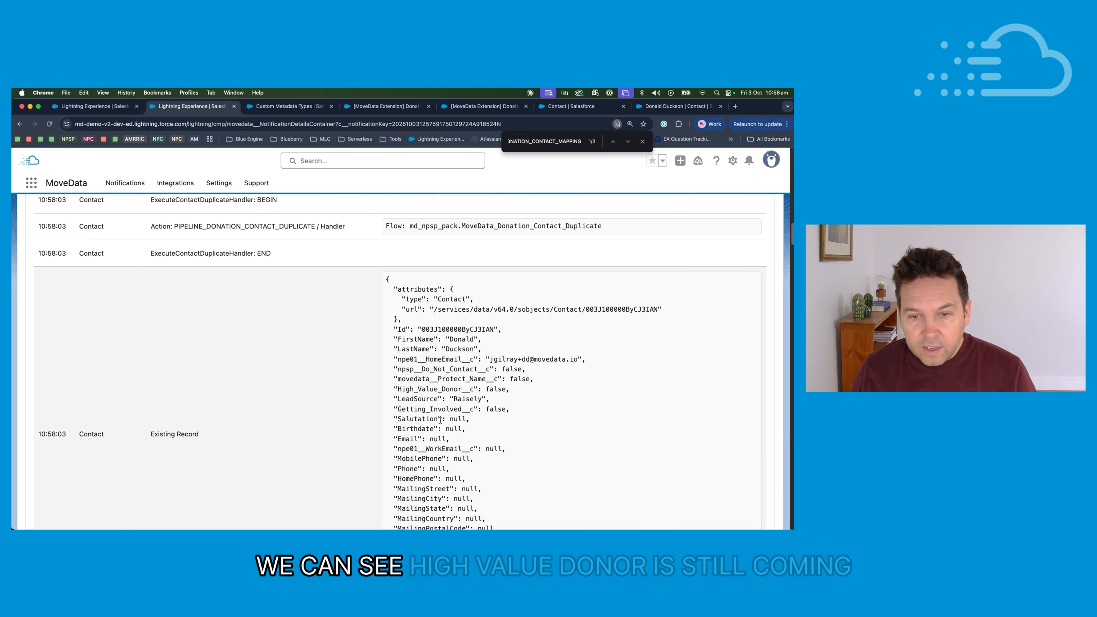
left_click_drag(414, 388, 510, 389)
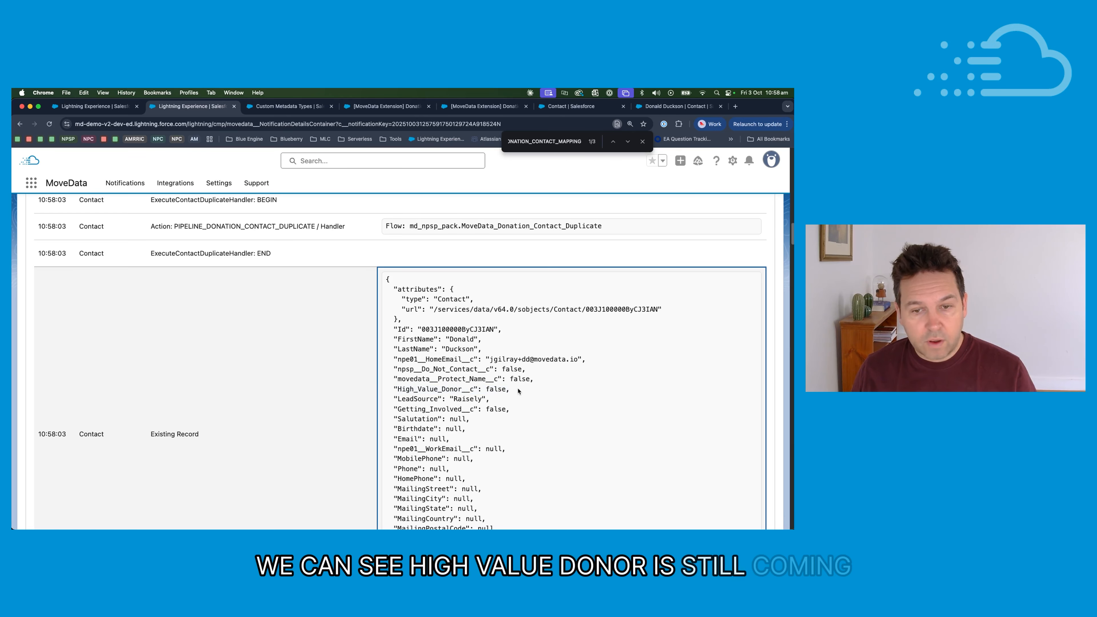
- Check the log for the MoveData_Donation_Contact_Mapping_HV_Ext handler flow and the High_Value_Donor__c value in the contact's upsert record
scroll(518, 391, "down", 3)
scroll(518, 391, "down", 3)
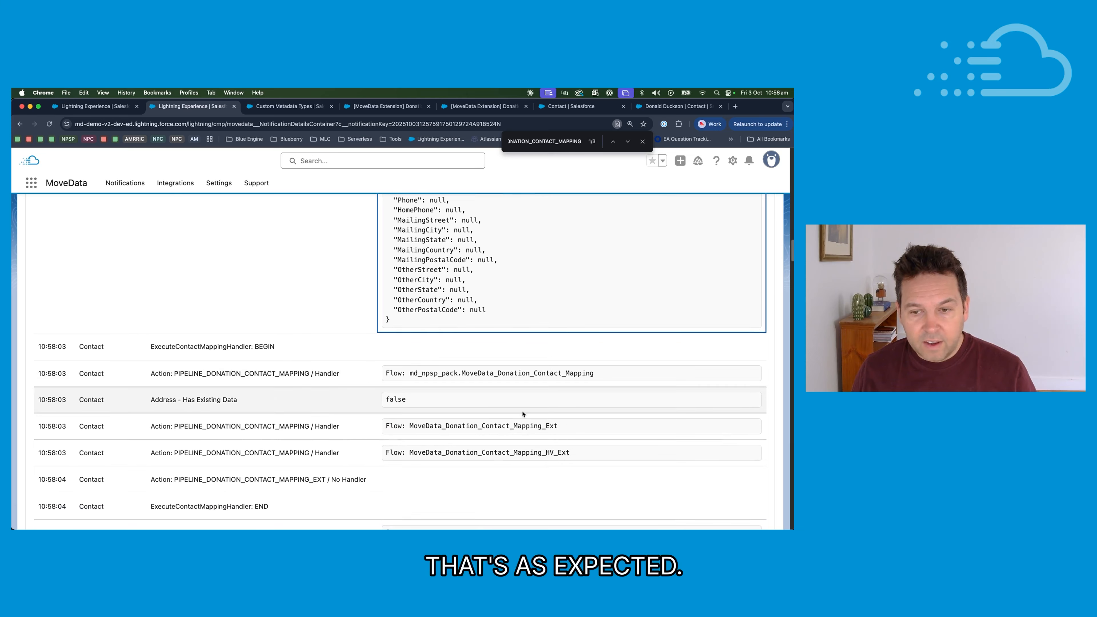
left_click_drag(569, 453, 381, 455)
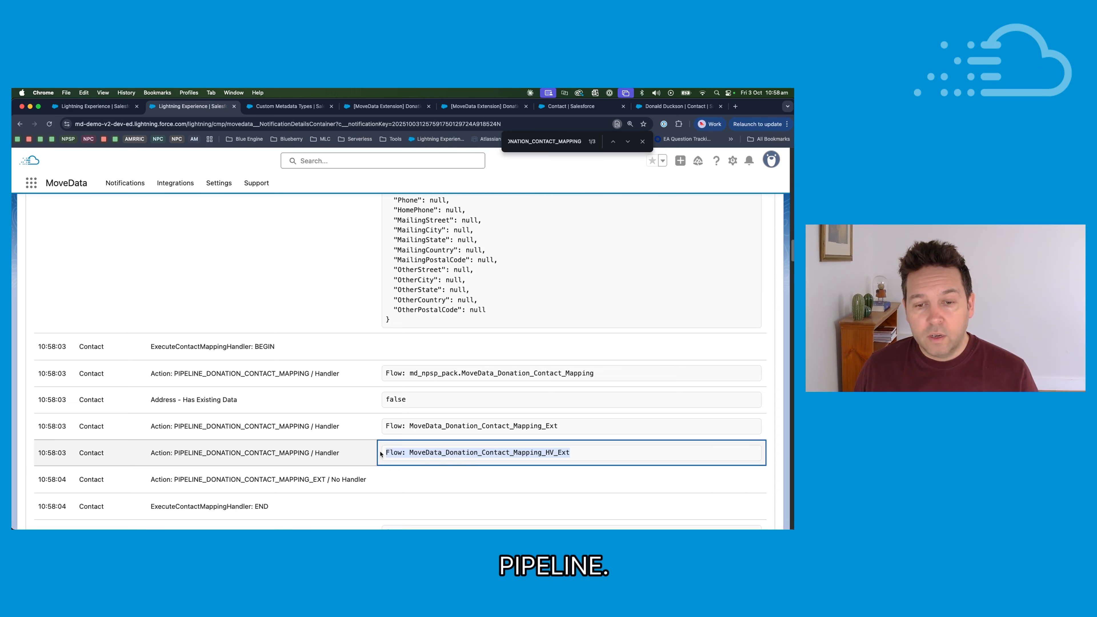
scroll(381, 454, "down", 10)
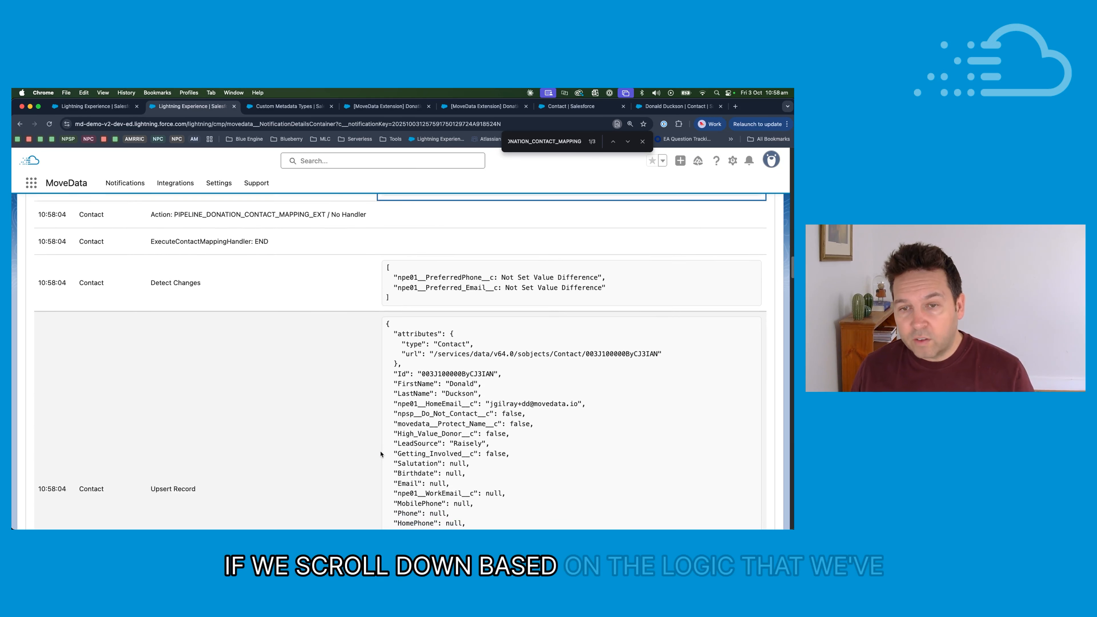
scroll(381, 454, "down", 5)
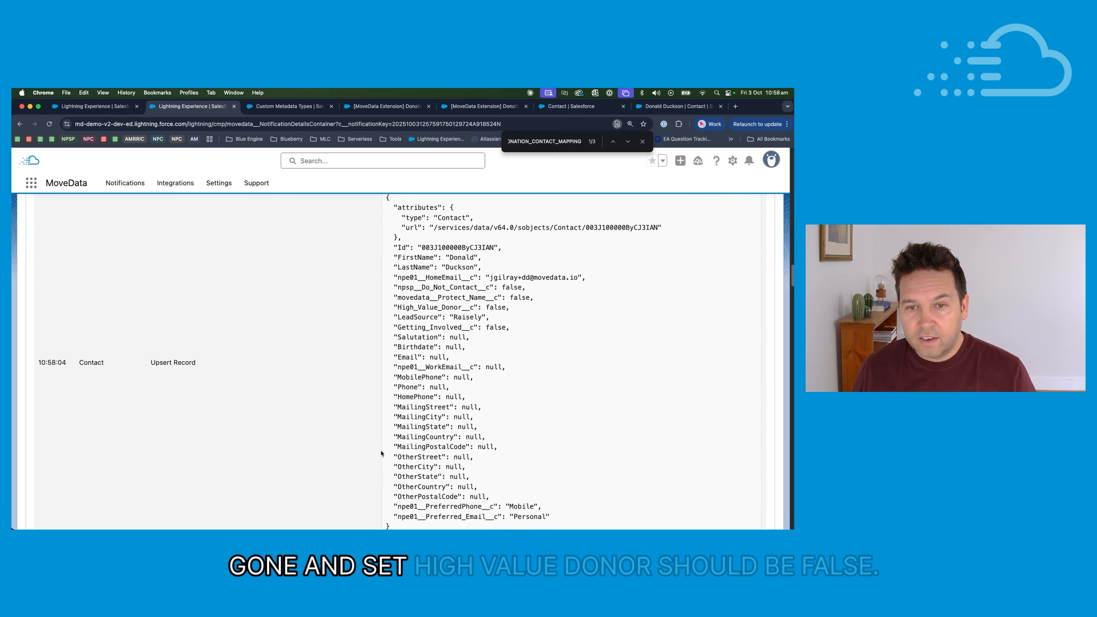
double_click(455, 306)
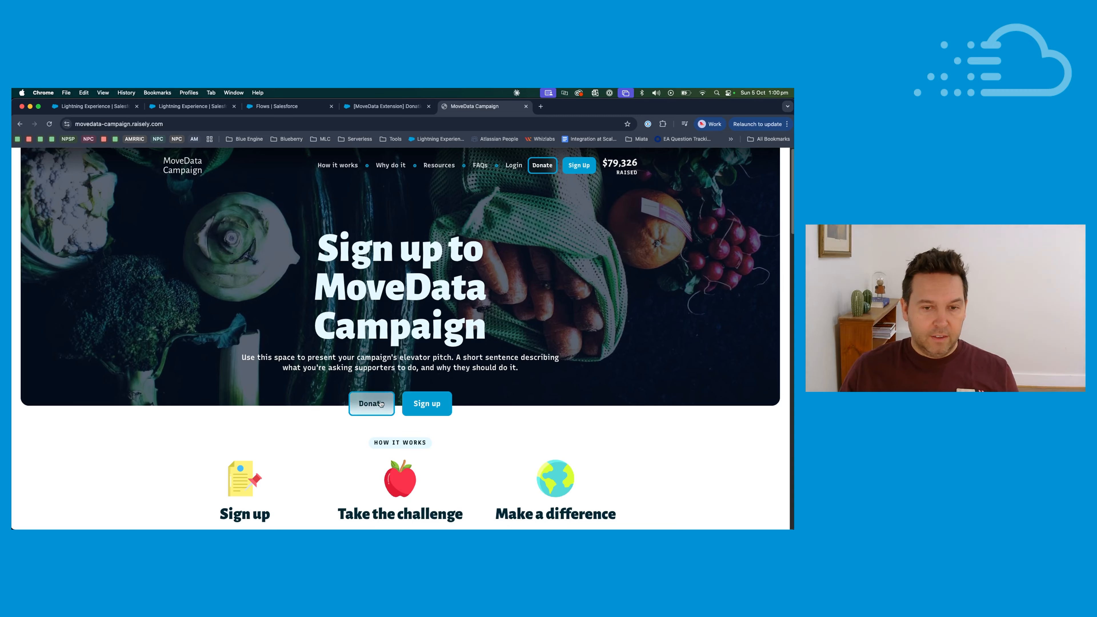
- Start a one-time $500 donation to Team MoveData on the Raisely campaign site and proceed to the donor details
left_click(380, 404)
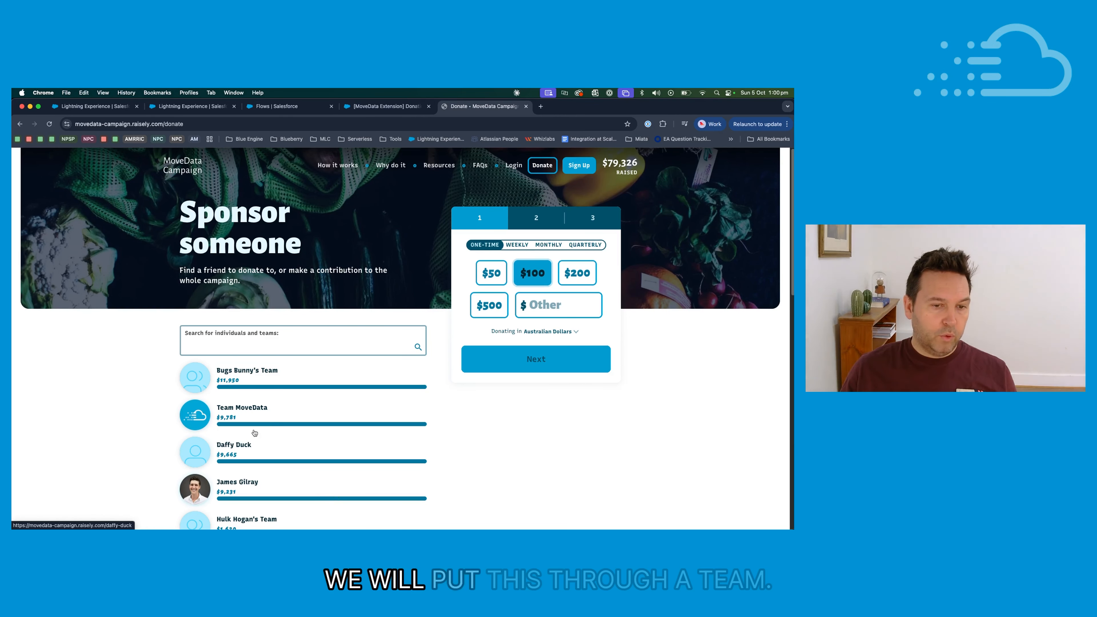
left_click(249, 413)
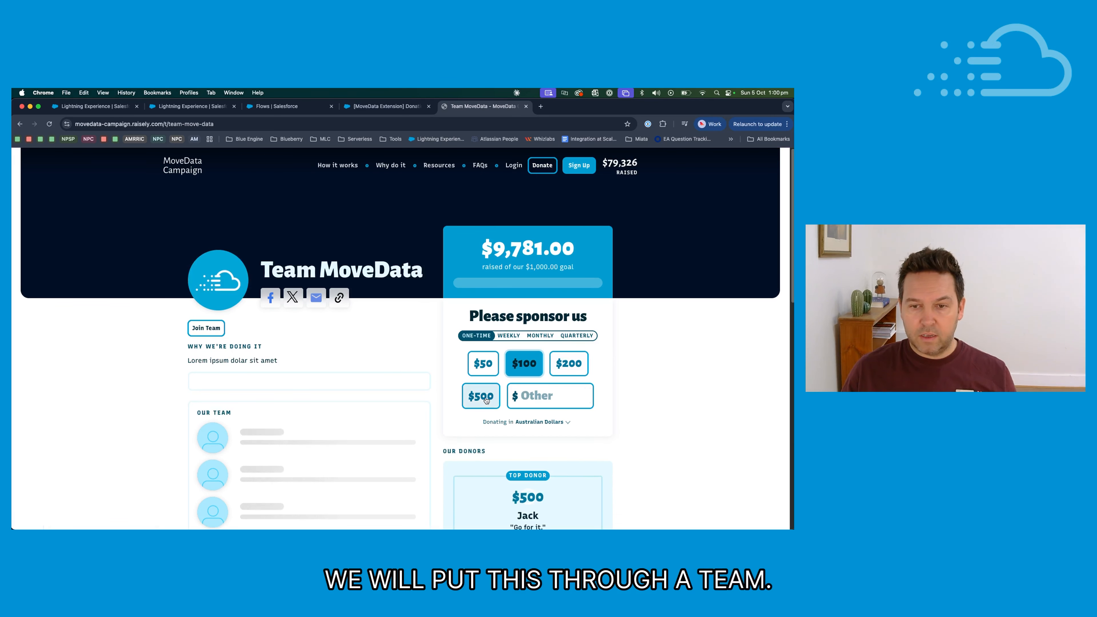
left_click(477, 402)
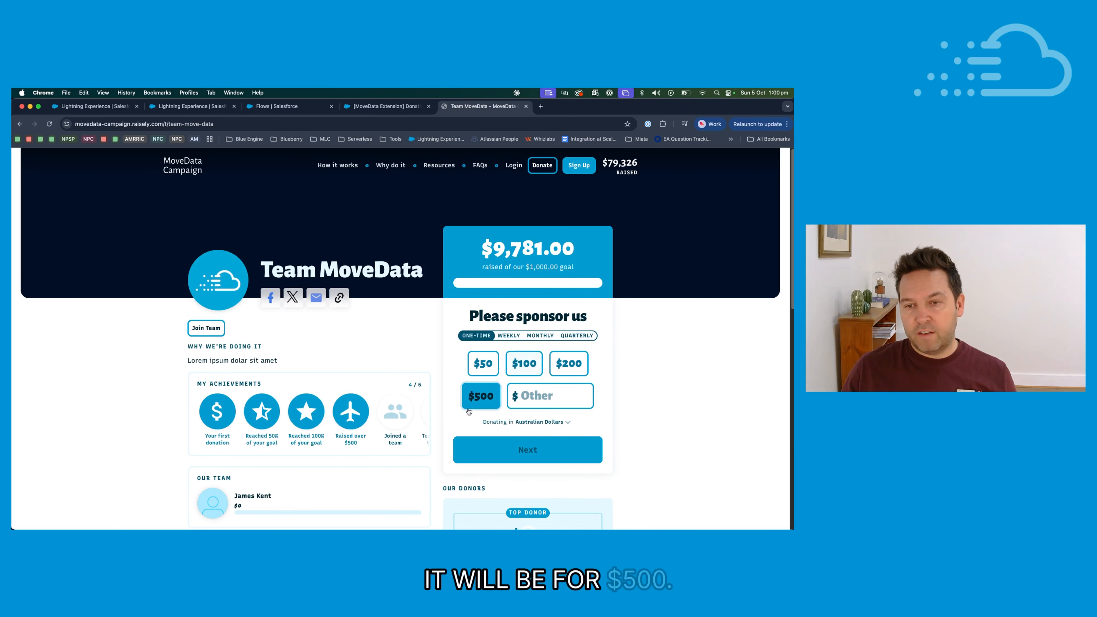
scroll(500, 403, "down", 2)
left_click(520, 394)
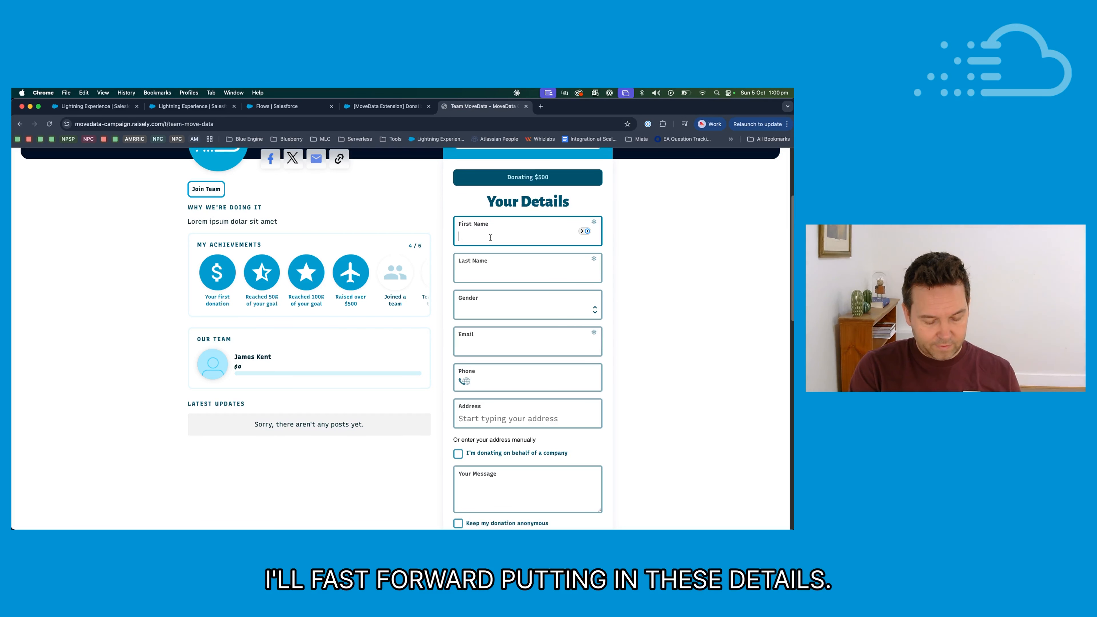
- Fill in the donor's first and last name, add the message "Yay!" and continue to the payment details
type("Road")
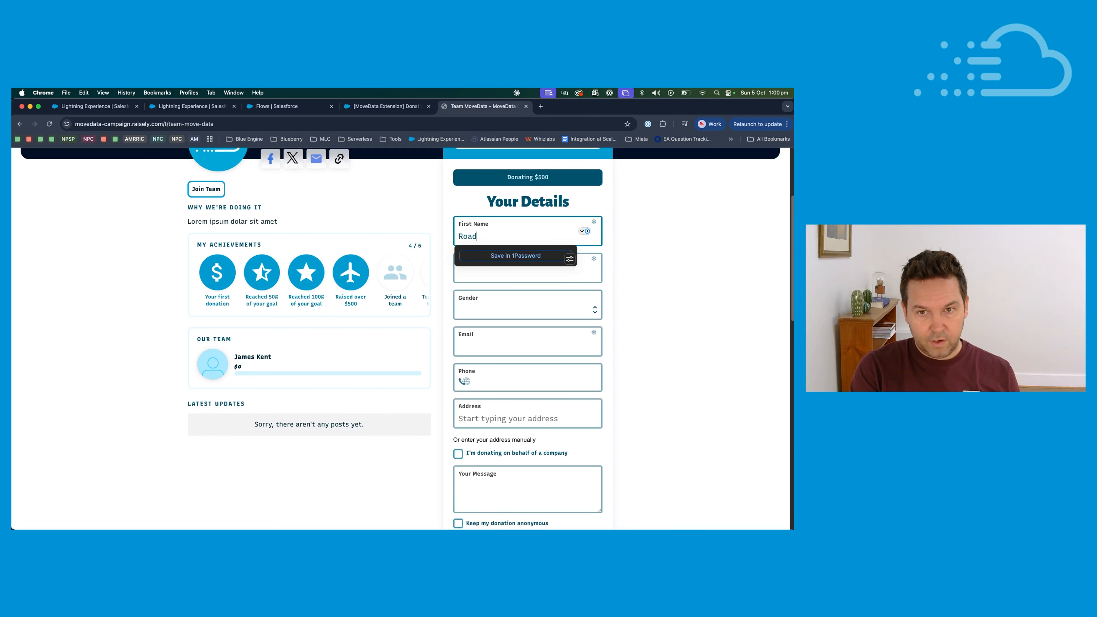
key("Tab")
type("Runner")
key("Tab")
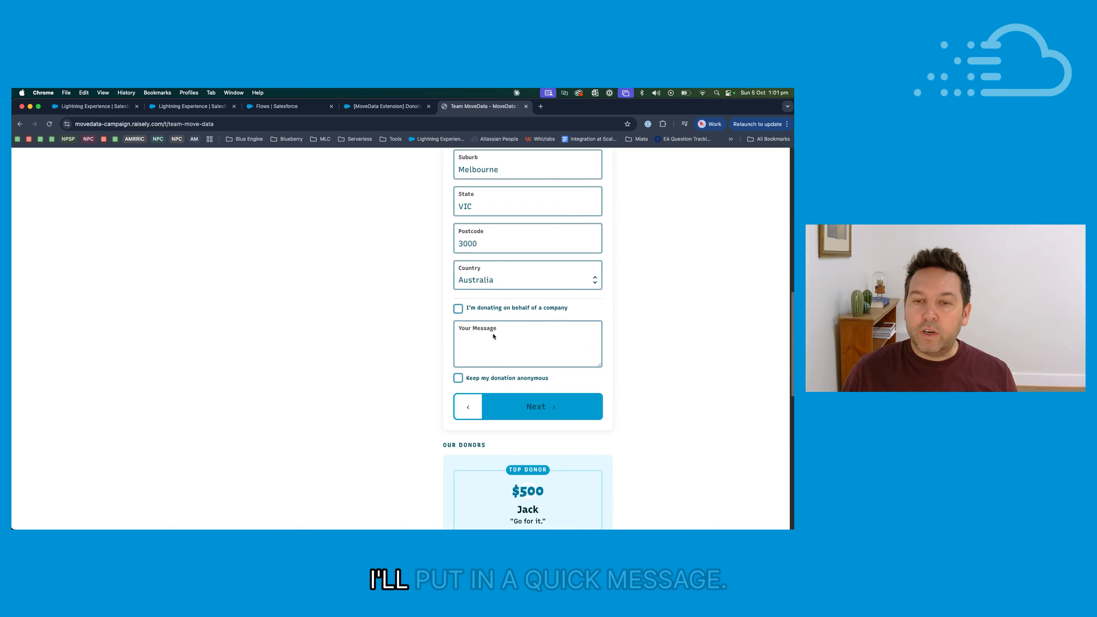
left_click(504, 343)
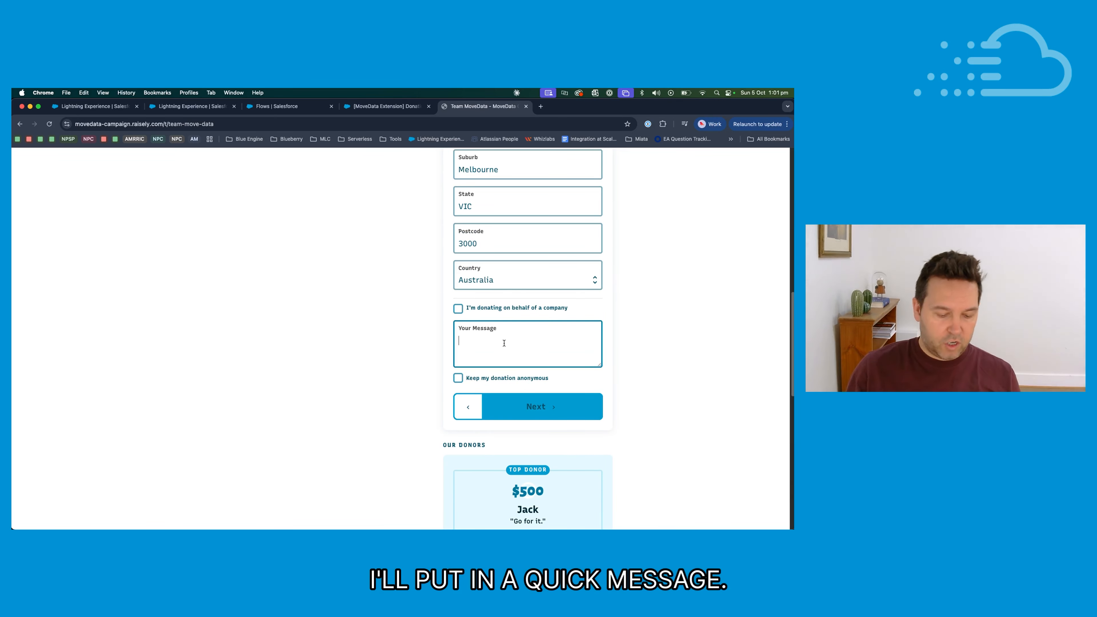
type("Yay!")
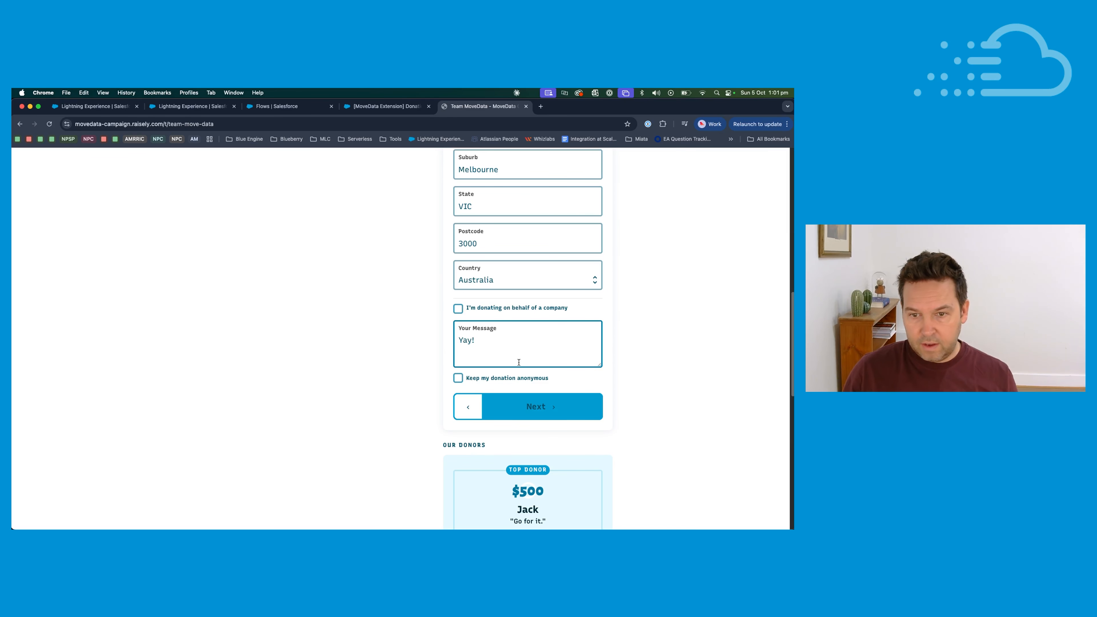
left_click(540, 406)
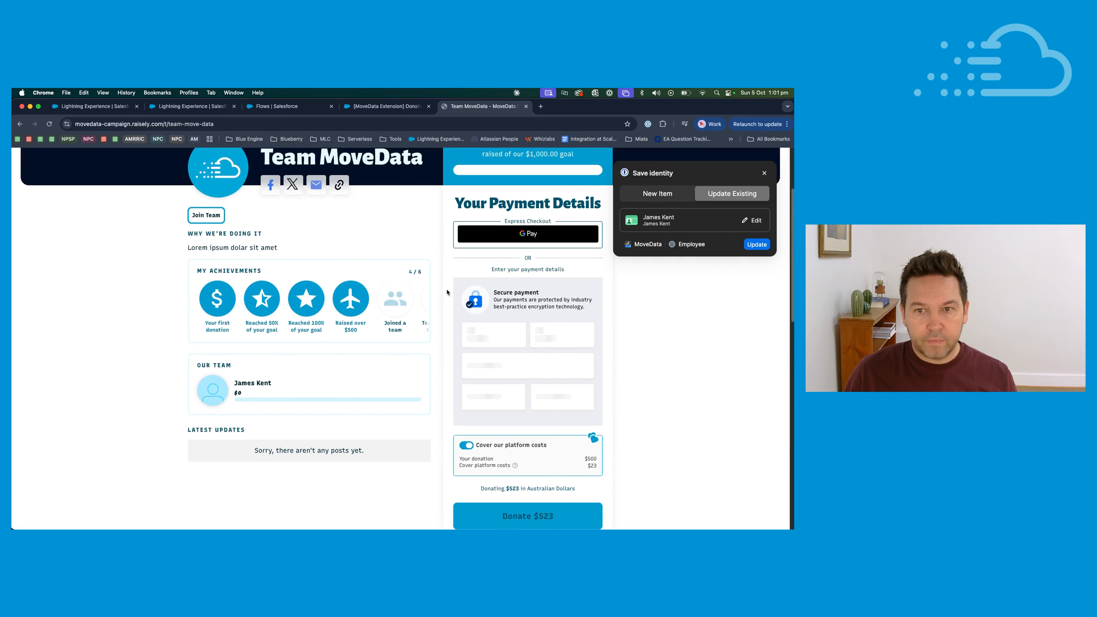
- Dismiss the save-identity prompt and enter the test card's number, expiration date and security code
left_click(764, 173)
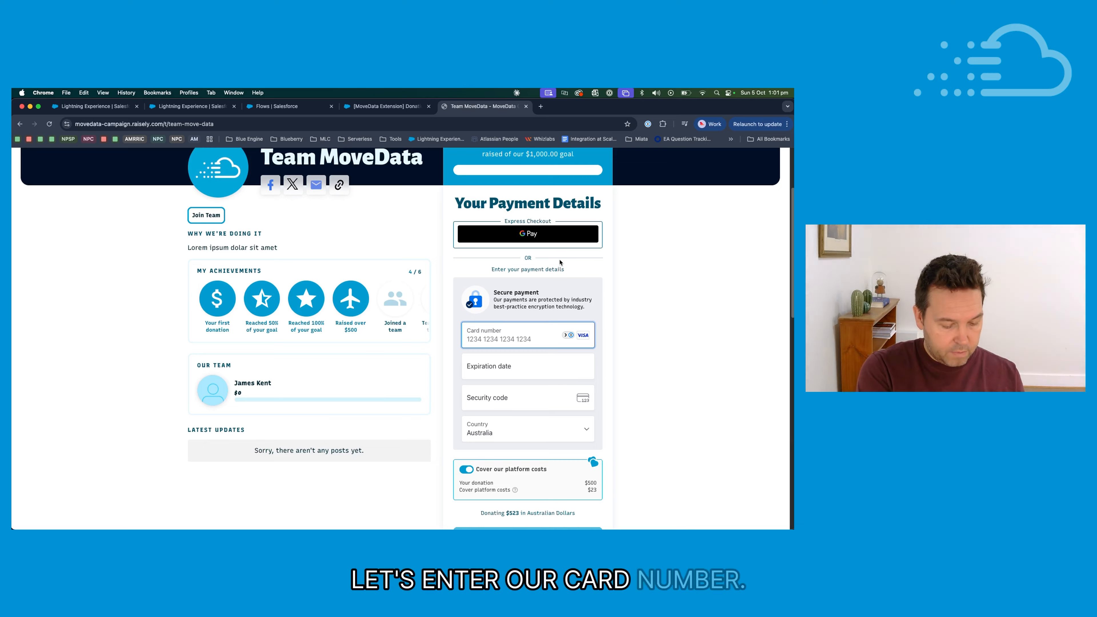
type("4242 42")
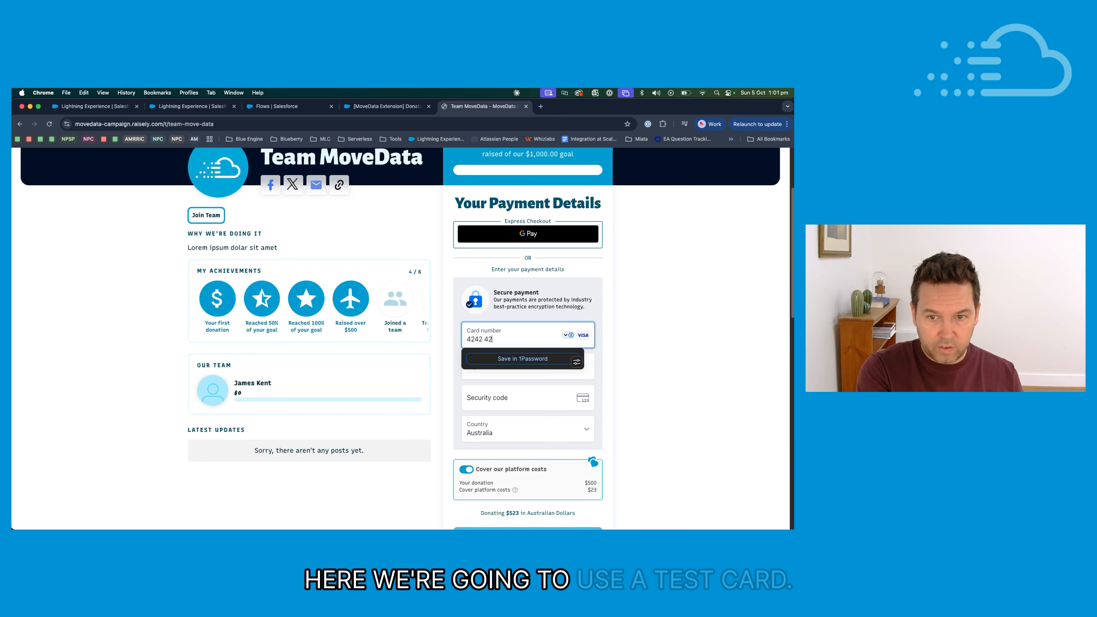
type("42 4242")
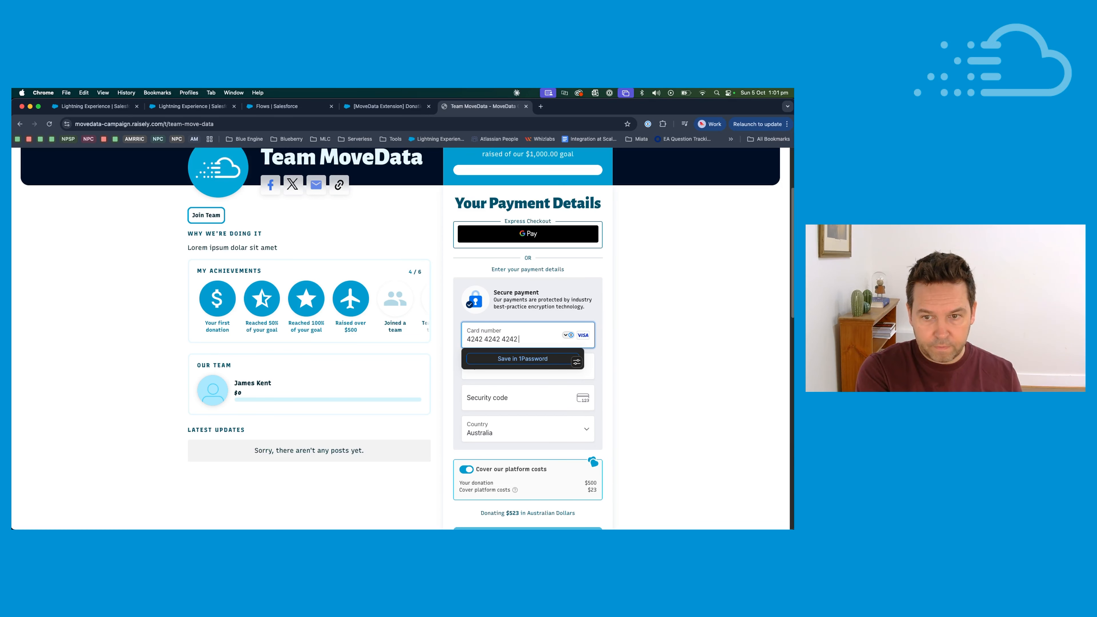
type(" 4242")
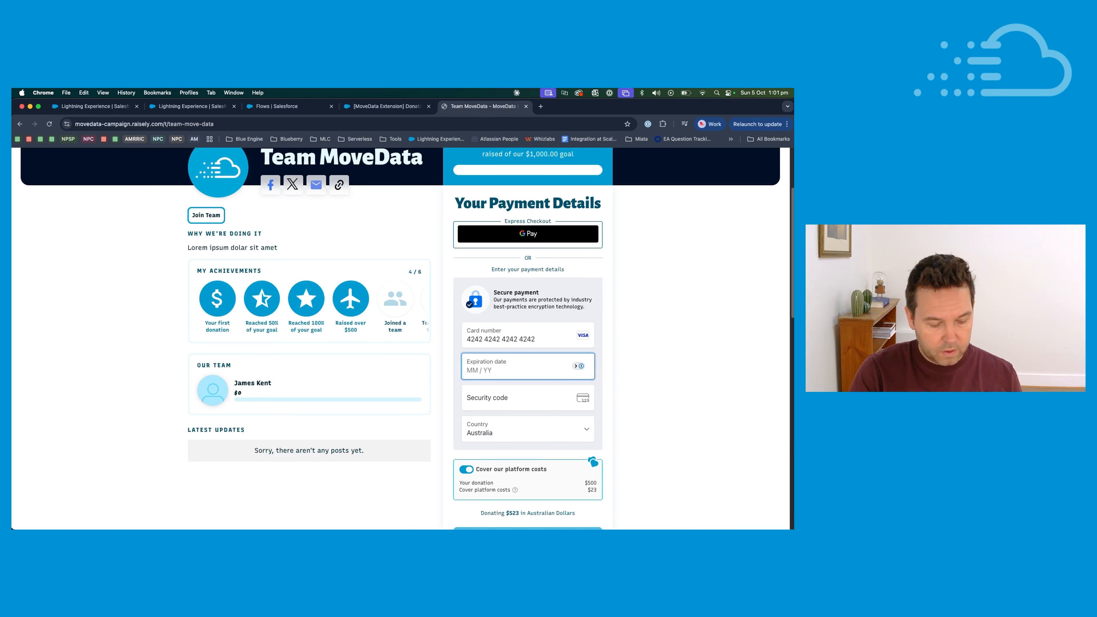
type("1230123")
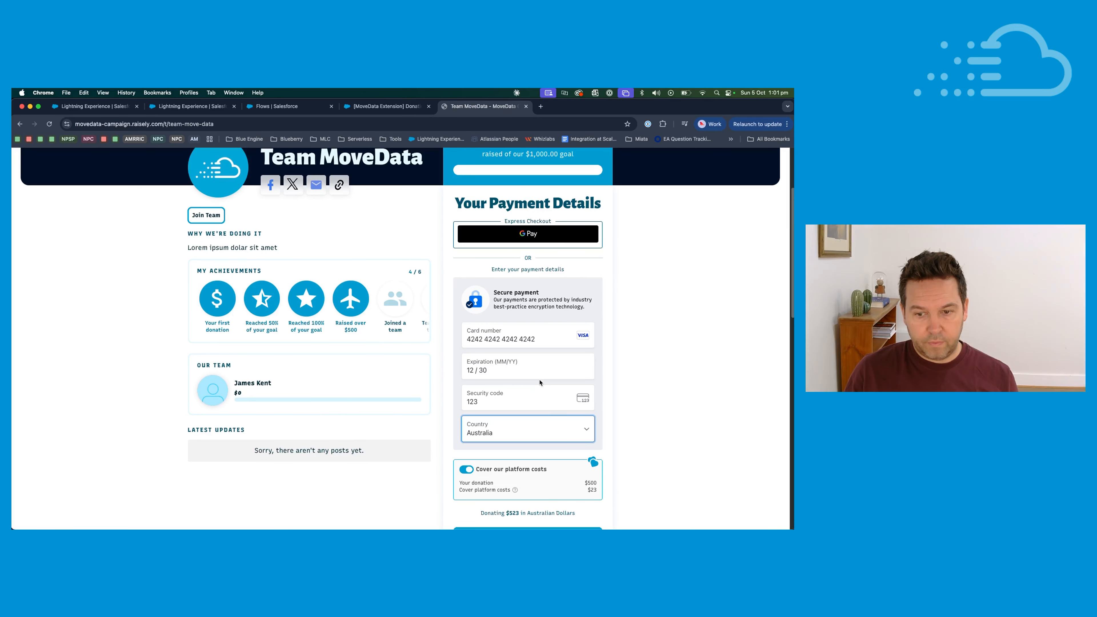
- Submit the $500 donation with the $23 platform costs covered, and dismiss the offer to save the credit card
scroll(539, 382, "down", 6)
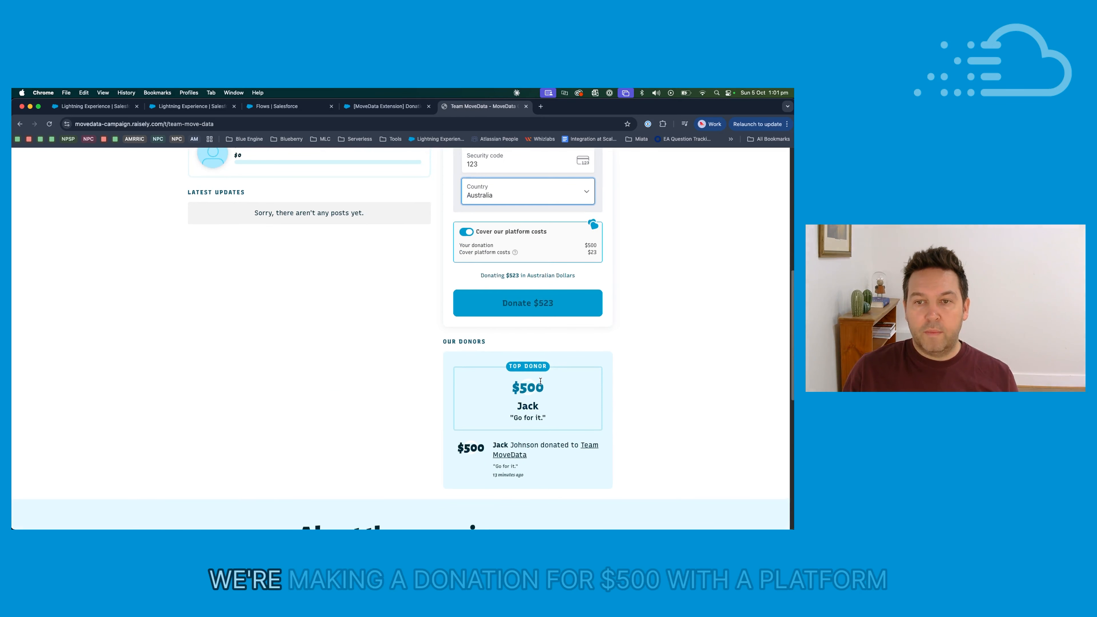
scroll(540, 382, "up", 1)
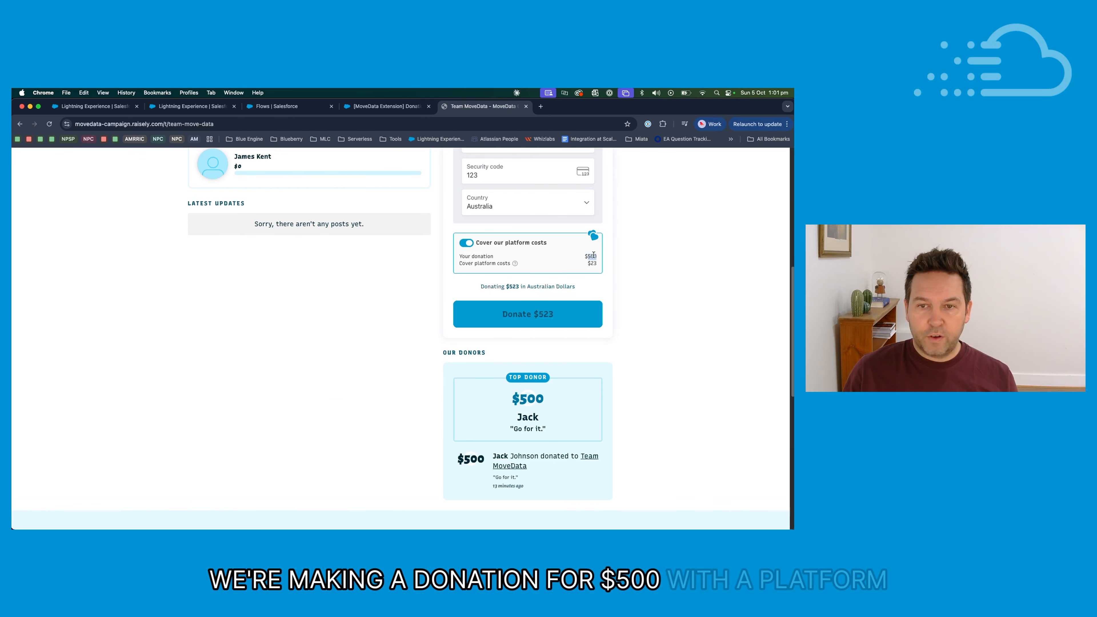
left_click(558, 274)
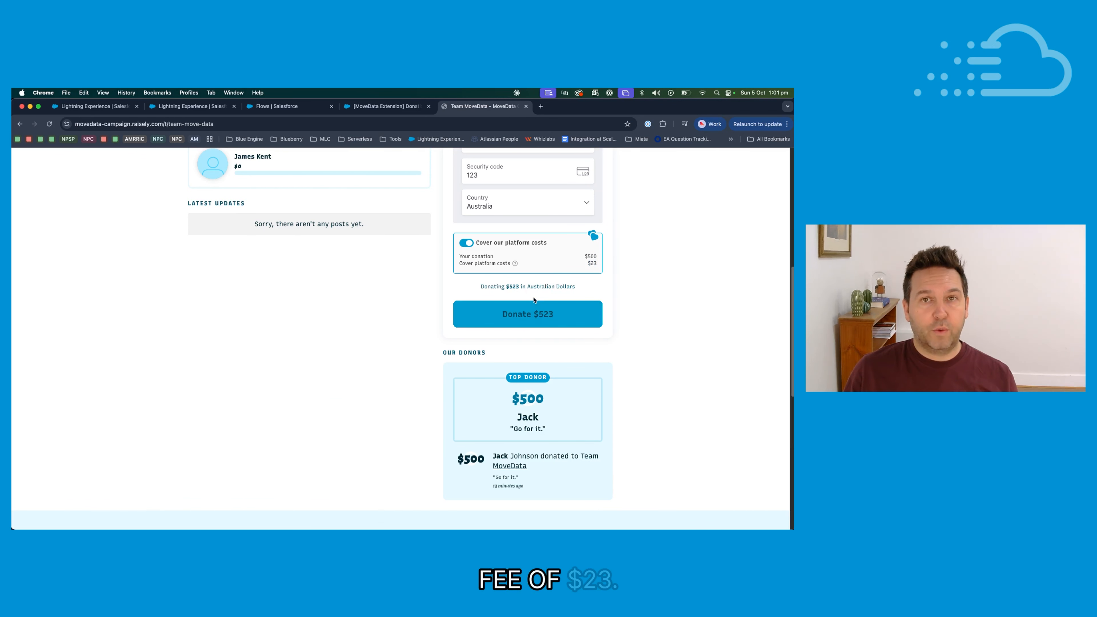
left_click(531, 317)
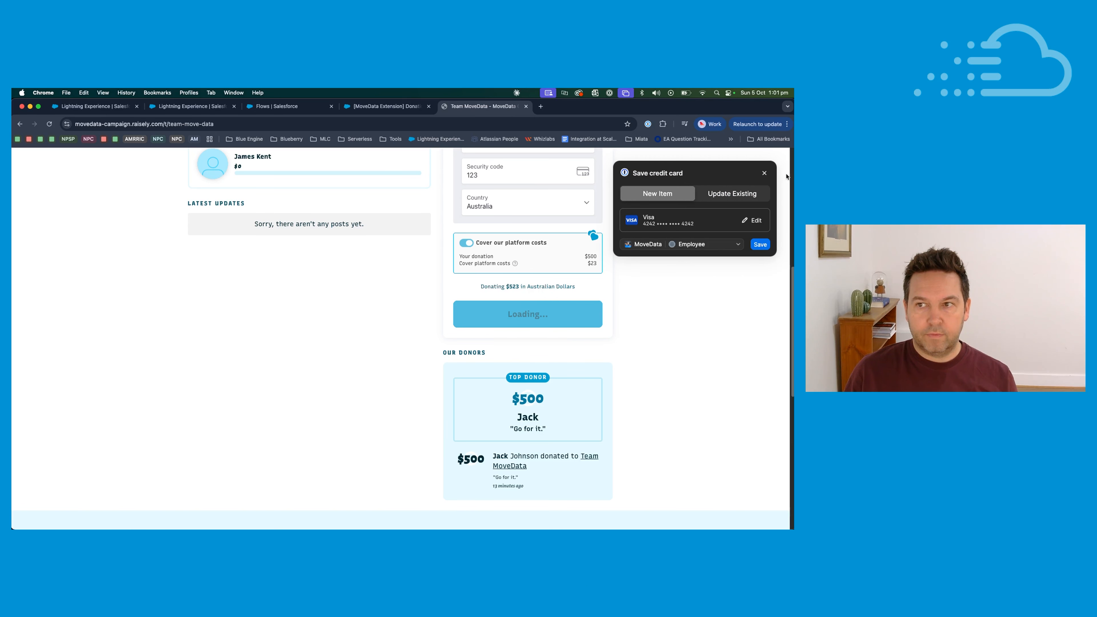
left_click(764, 173)
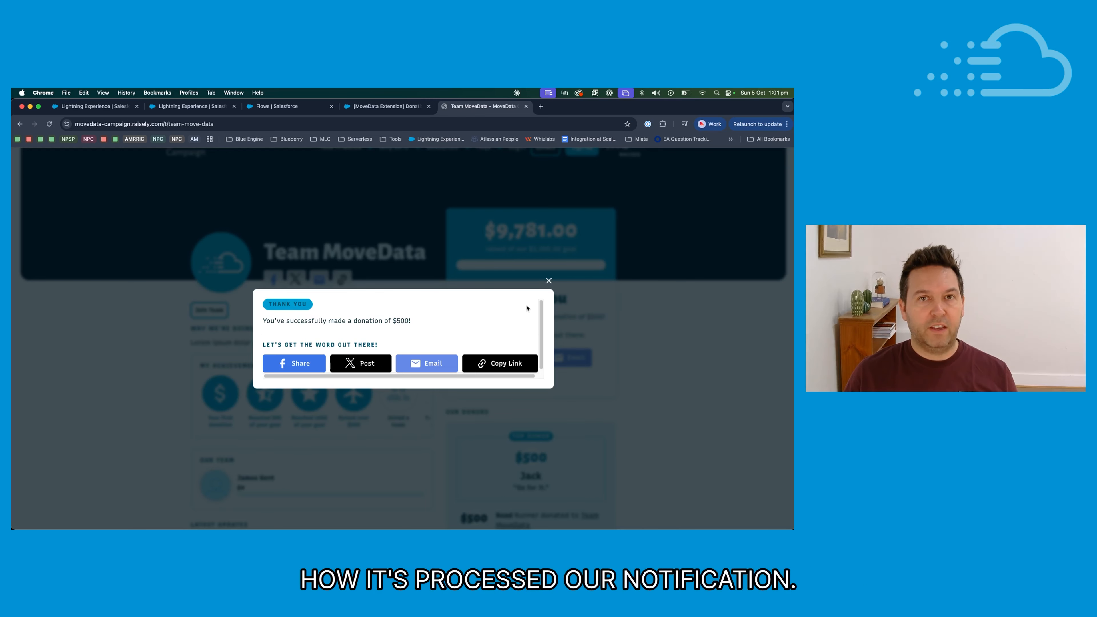
- Return to the MoveData notifications in Salesforce, refresh the list and open the newest donation.succeeded notification
left_click(103, 107)
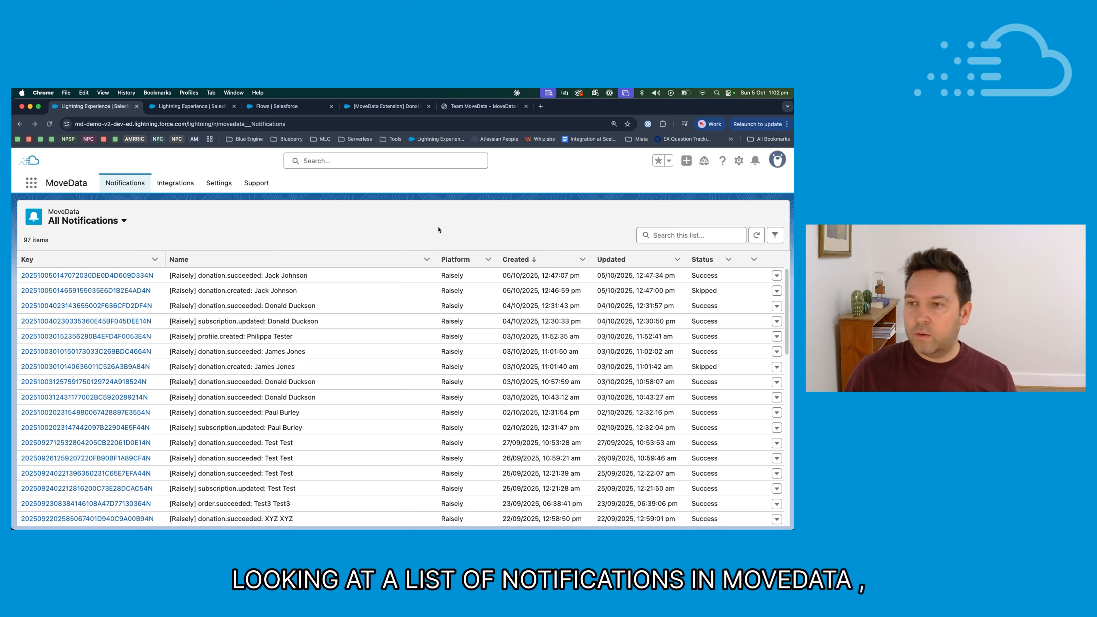
left_click(759, 236)
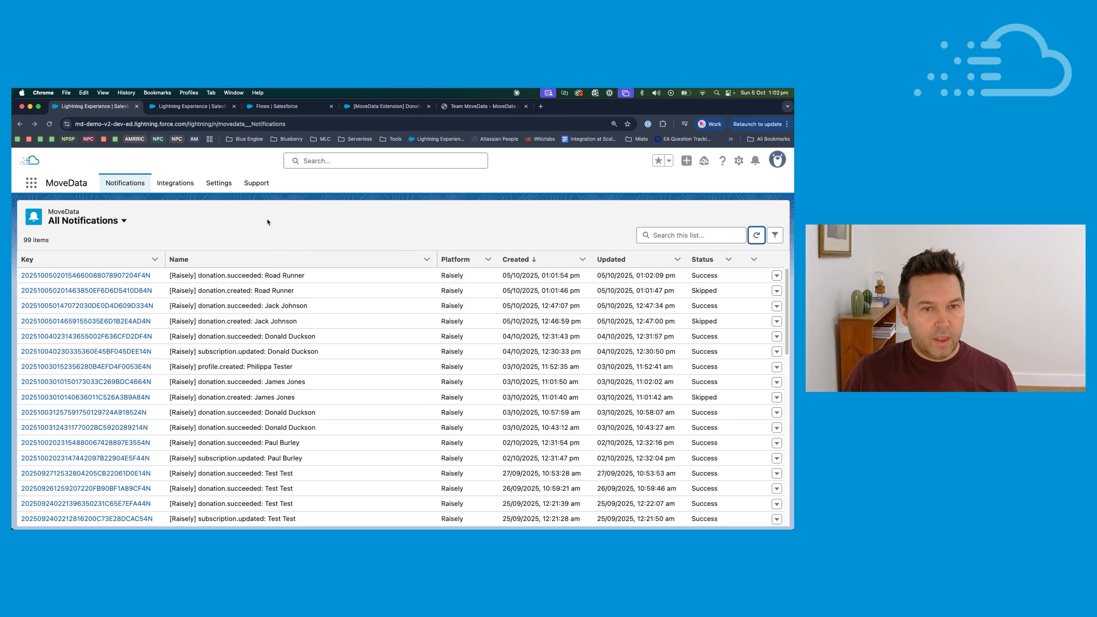
left_click_drag(305, 276, 212, 276)
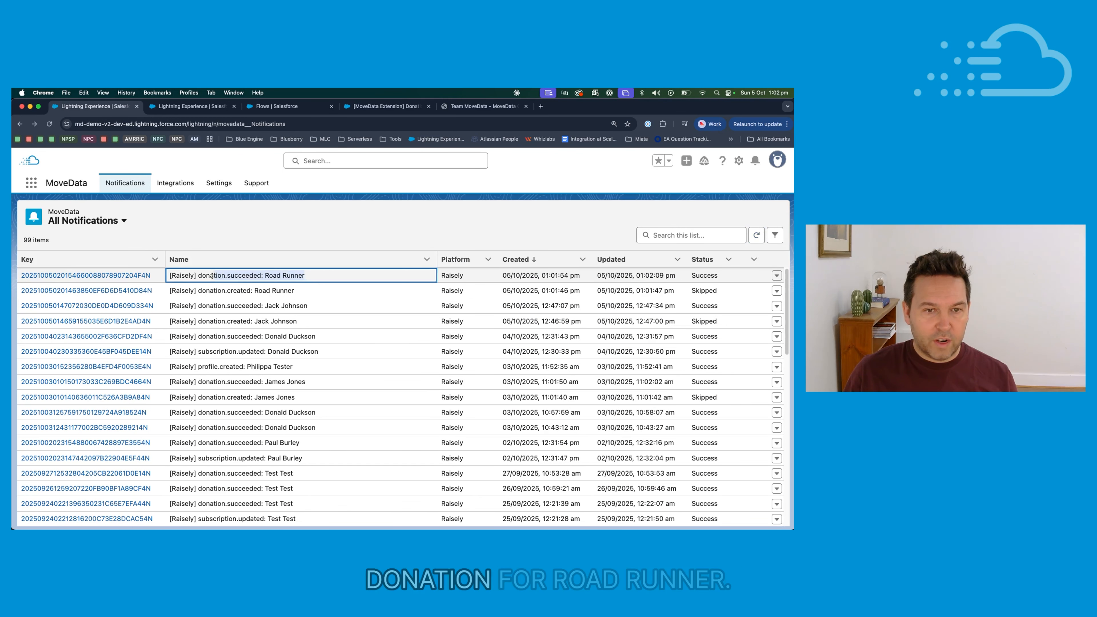
left_click(212, 276)
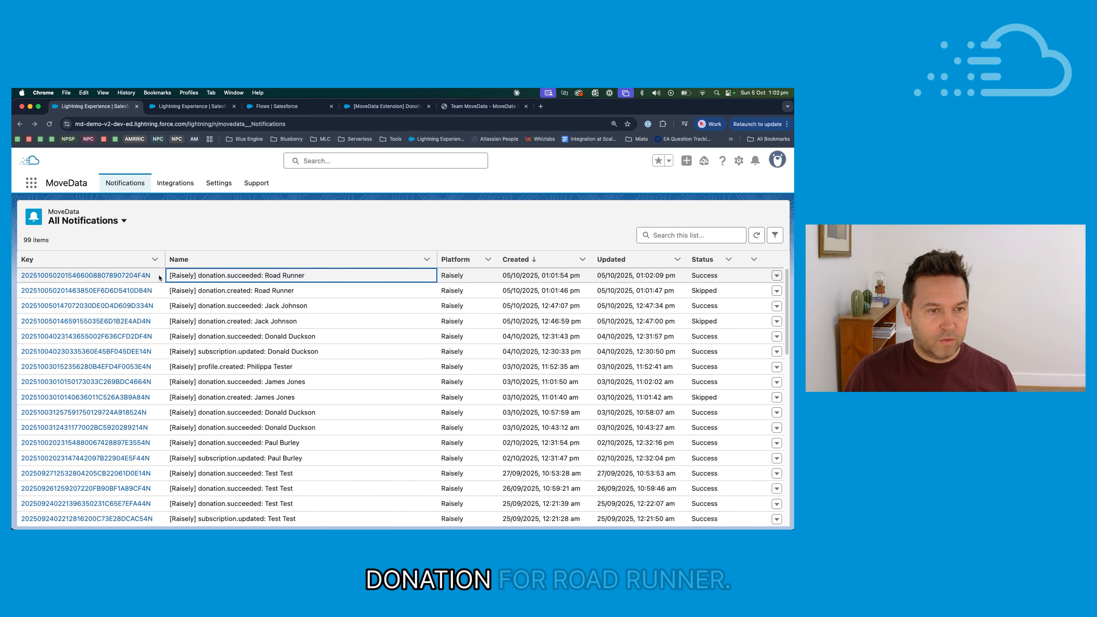
left_click(140, 276)
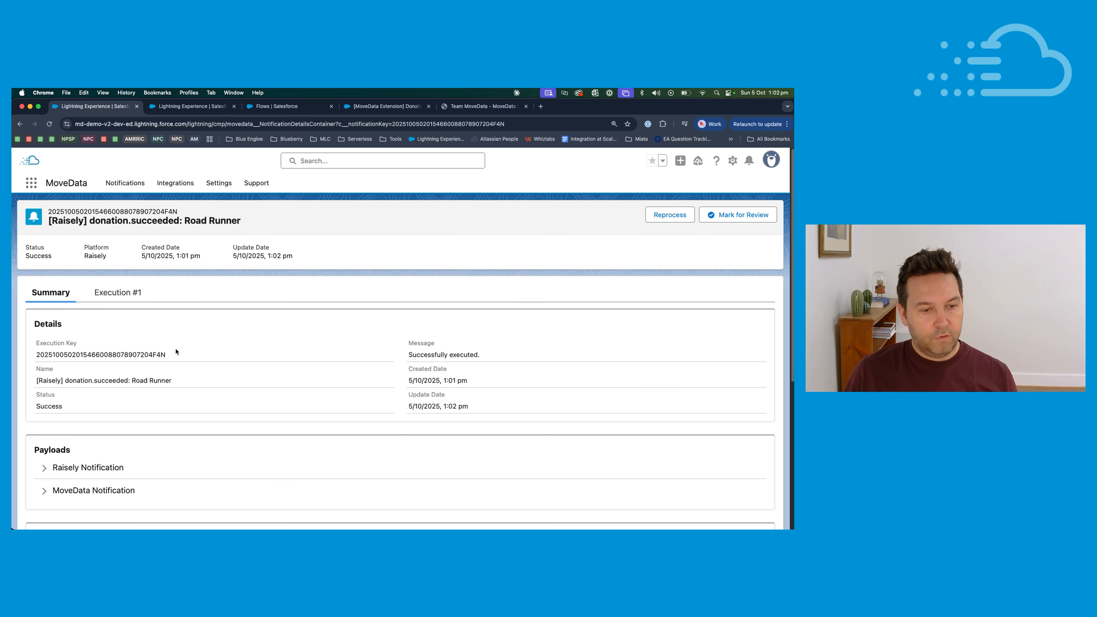
- Review the records linked to the donation notification and open its Execution #1 log
scroll(176, 351, "down", 5)
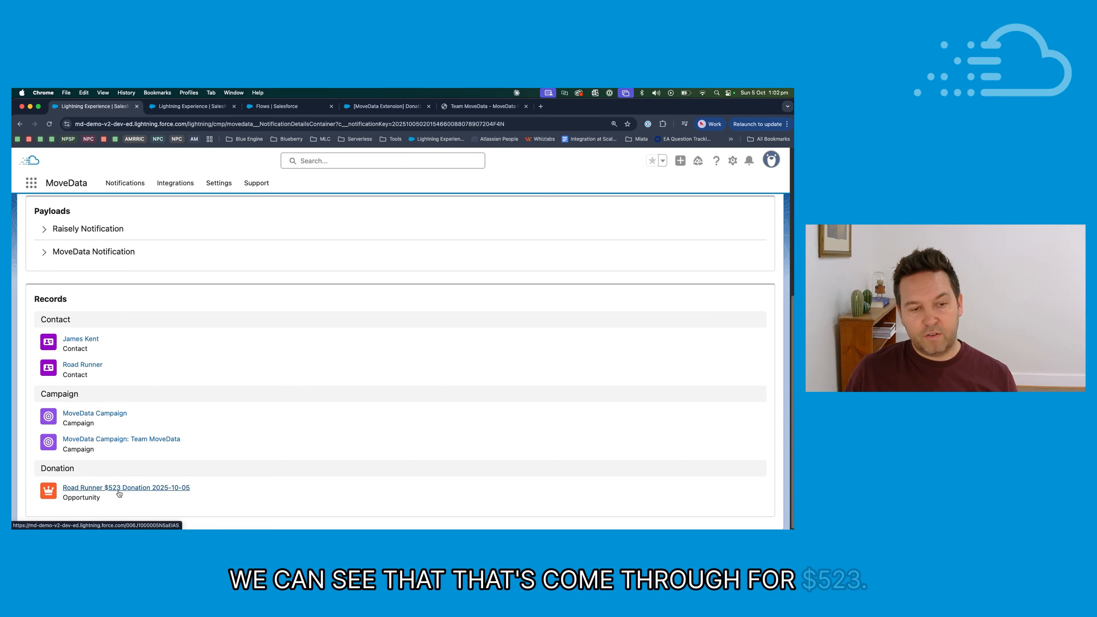
scroll(140, 336, "up", 10)
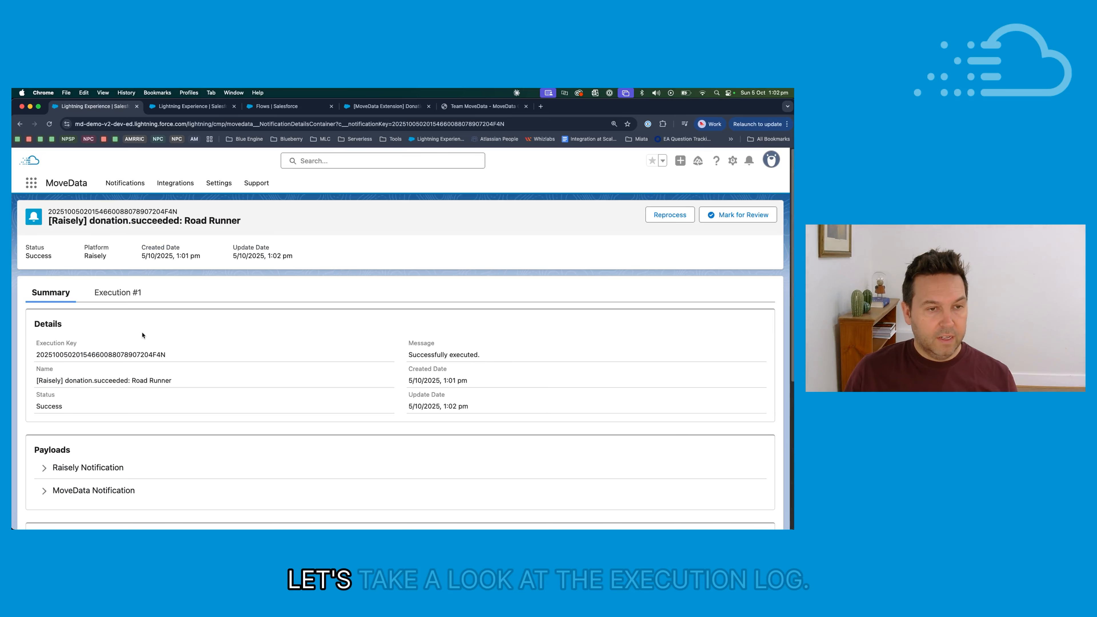
left_click(125, 298)
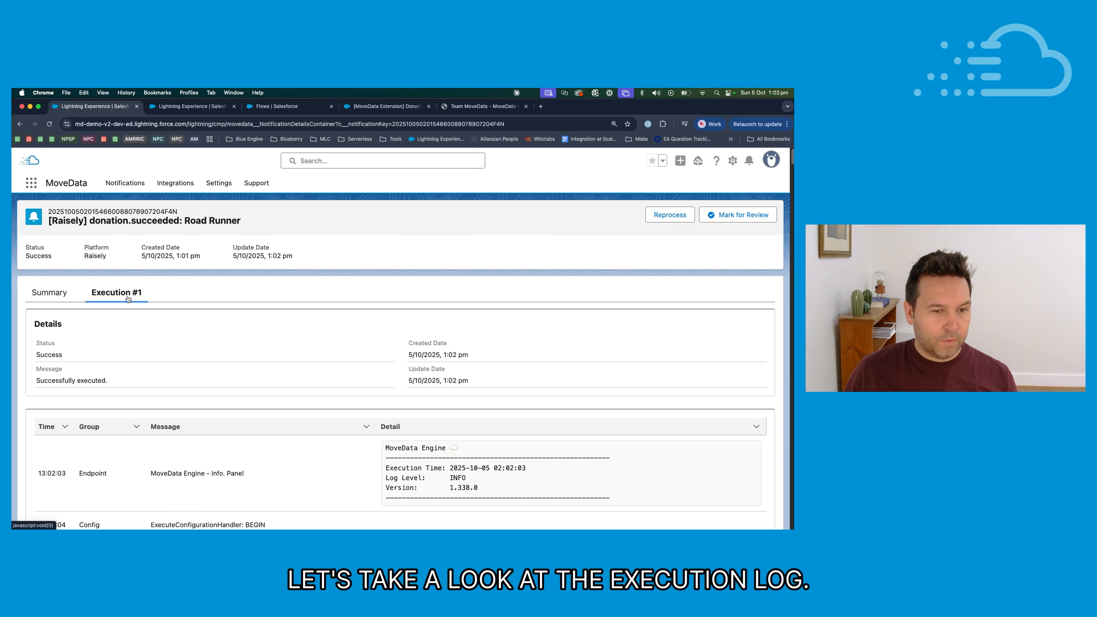
- Find the team leader's Existing Record entry in the execution log and inspect its High_Value_Donor__c value
scroll(390, 285, "down", 10)
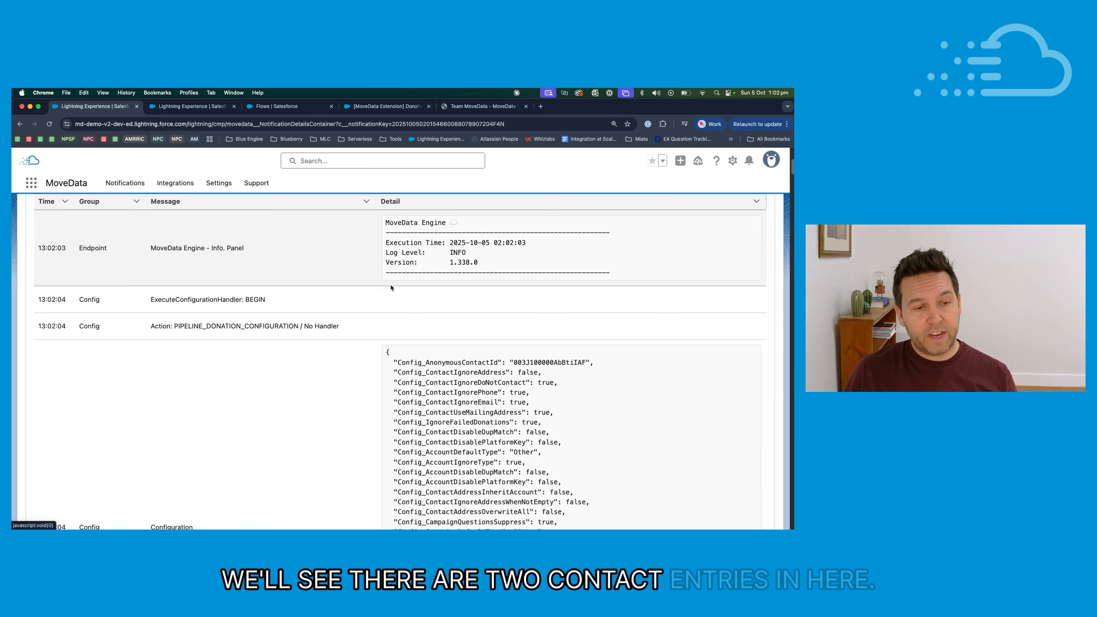
scroll(390, 285, "down", 15)
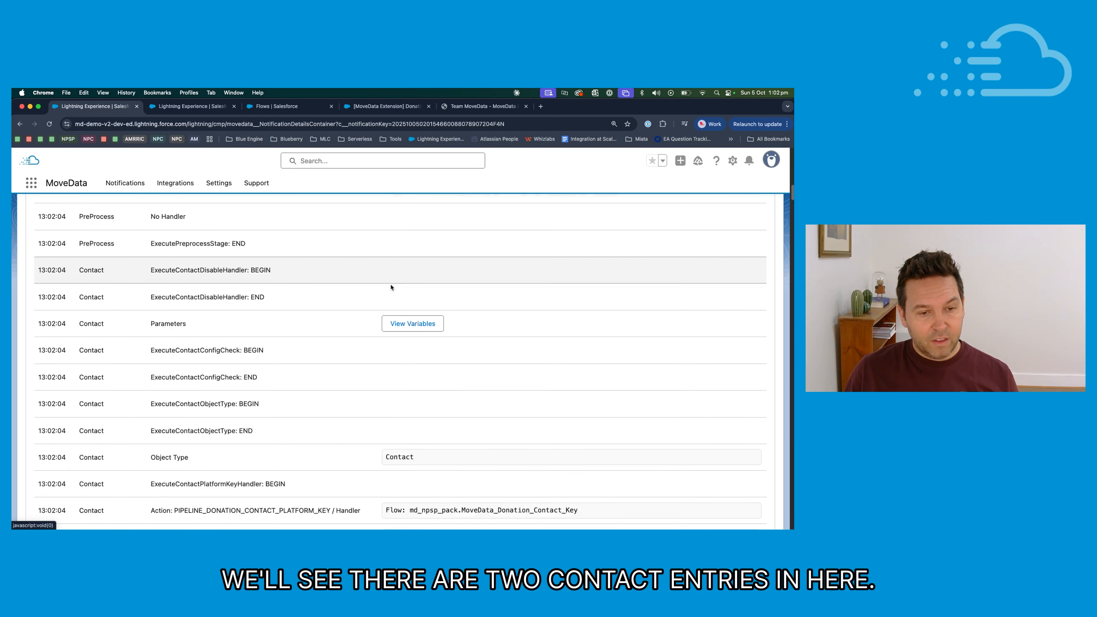
scroll(353, 294, "down", 6)
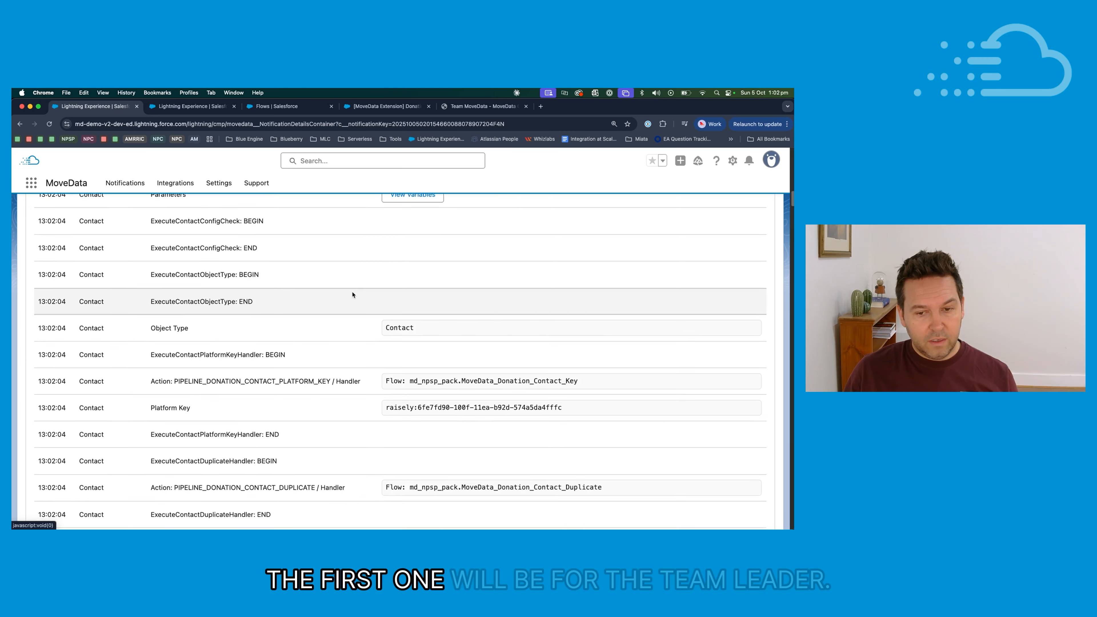
scroll(353, 294, "down", 4)
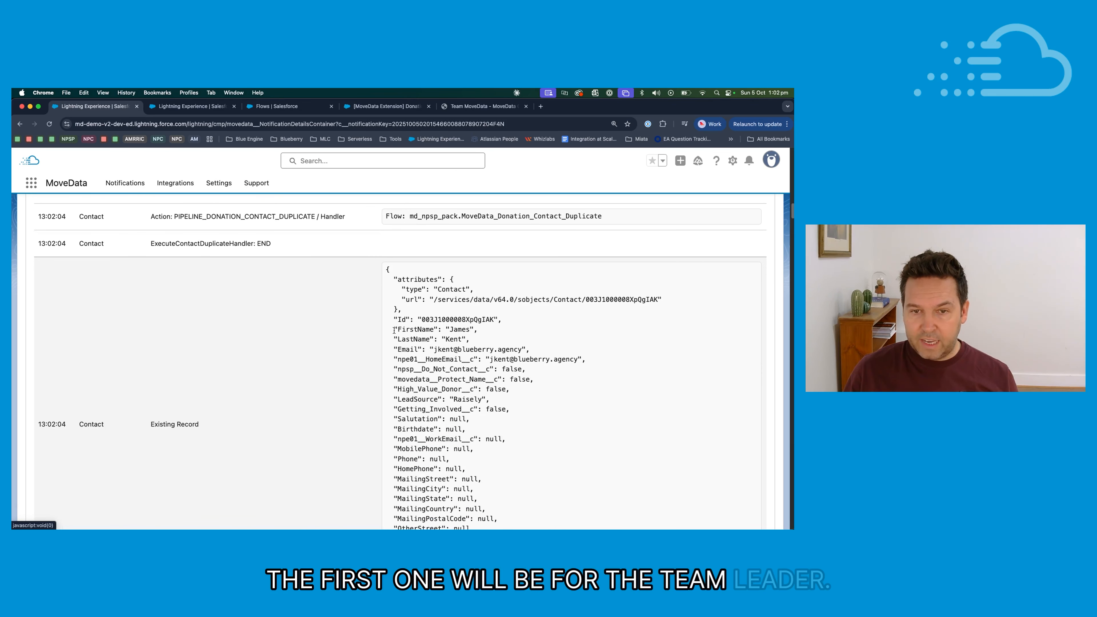
left_click(494, 338)
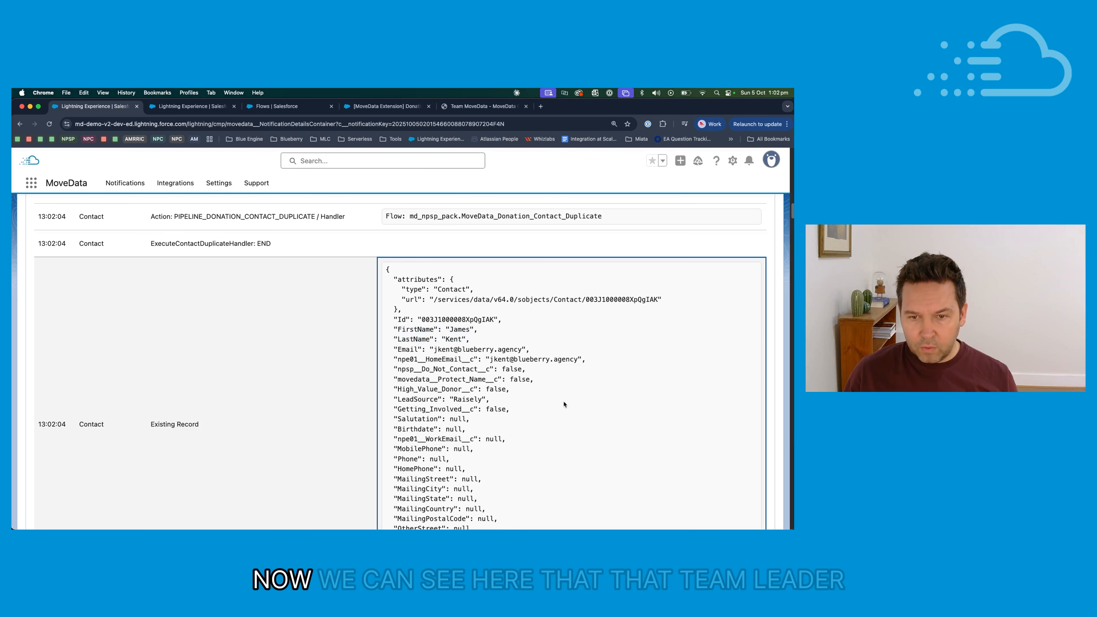
left_click_drag(541, 377, 385, 381)
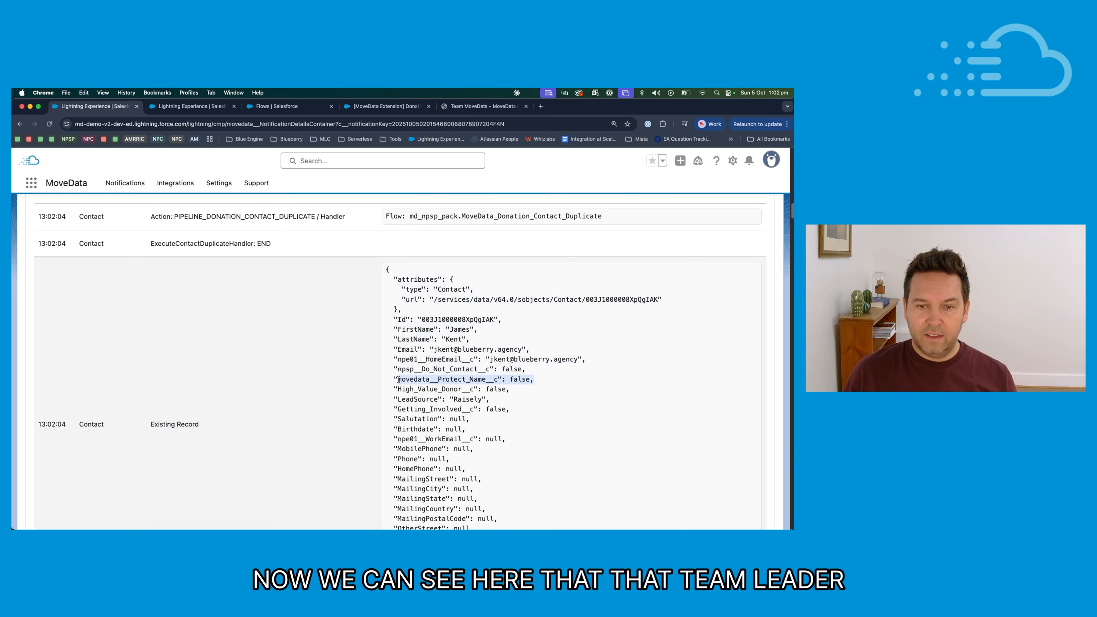
left_click_drag(516, 391, 388, 392)
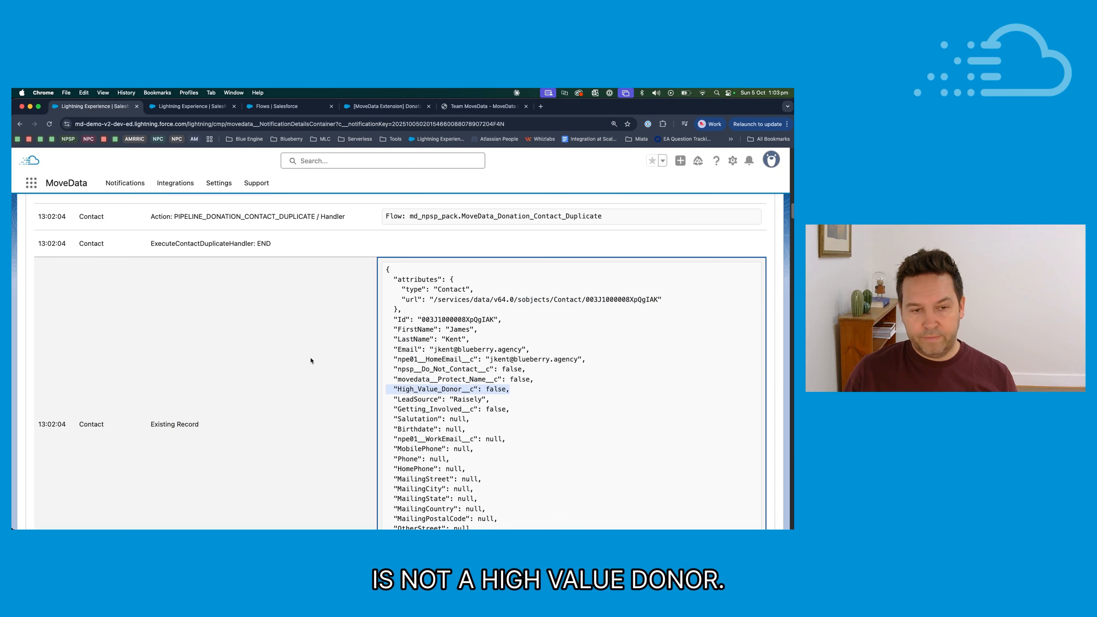
- Check the team leader's contact mapping for the MoveData_Donation_Contact_Mapping_HV_Ext flow and inspect High_Value_Donor__c in the Upsert Record entry
scroll(311, 360, "down", 10)
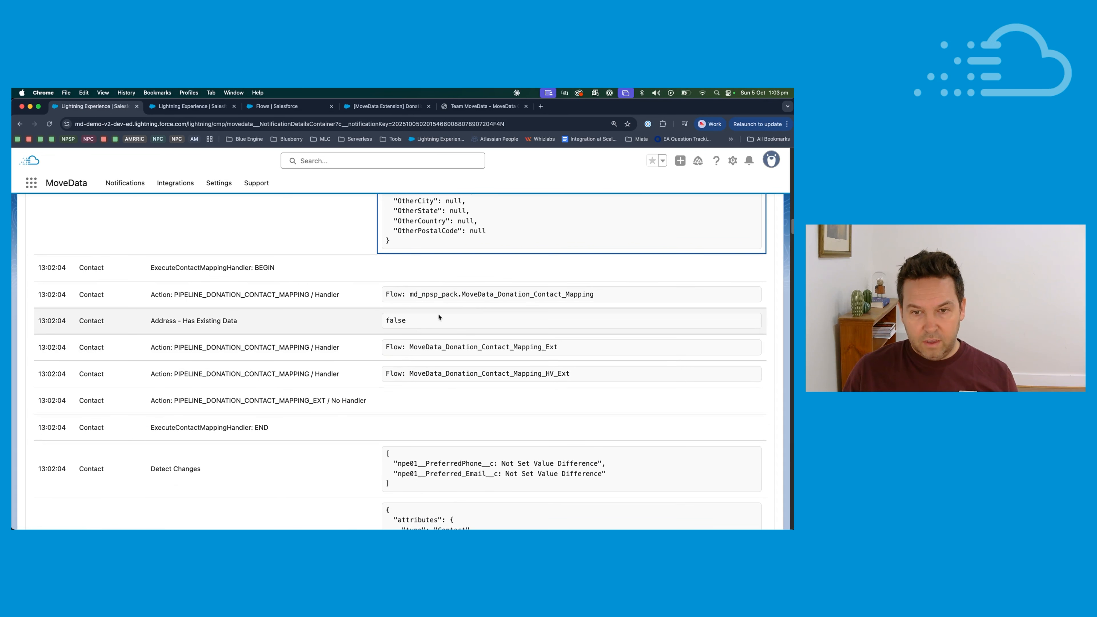
double_click(551, 375)
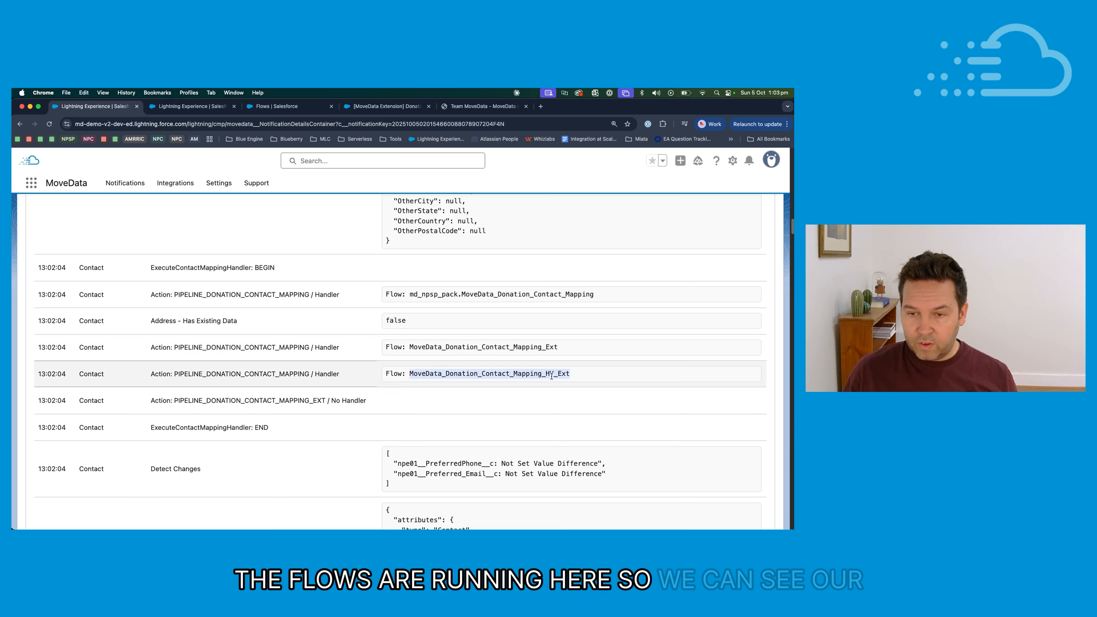
scroll(340, 349, "down", 4)
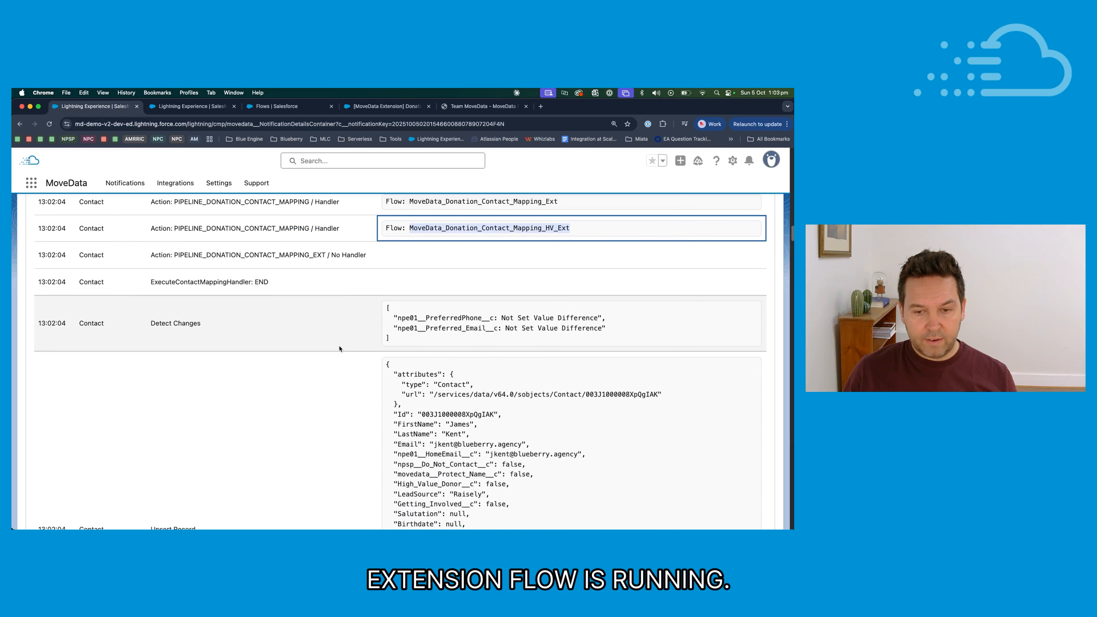
scroll(341, 348, "down", 4)
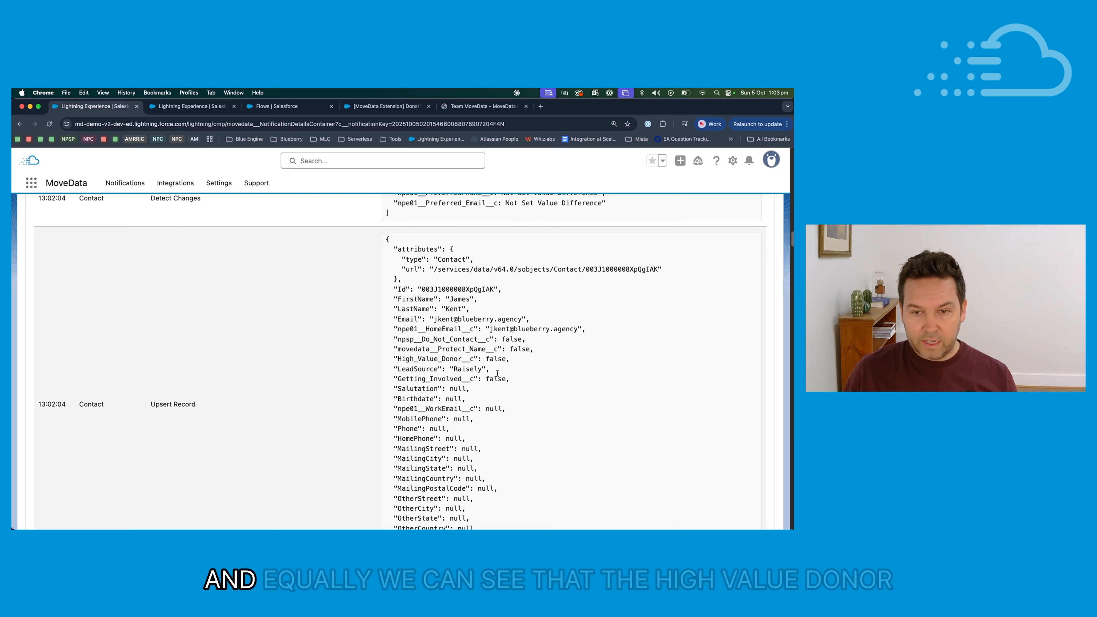
left_click_drag(474, 355, 358, 341)
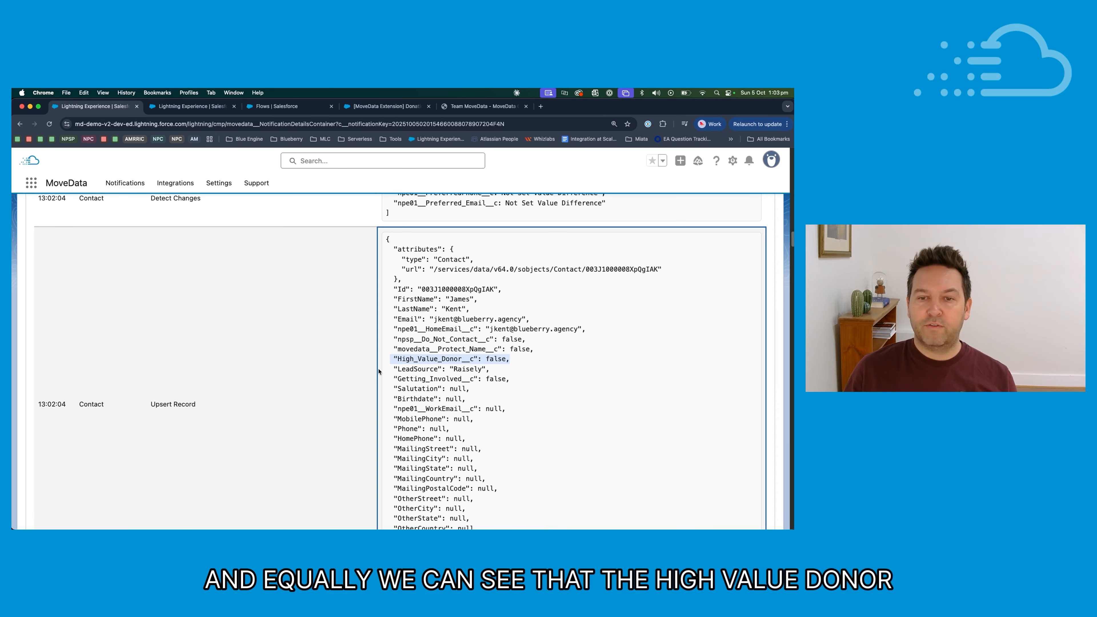
- Locate the start of the second contact's processing in the execution log and its Parameters entry
scroll(310, 330, "down", 7)
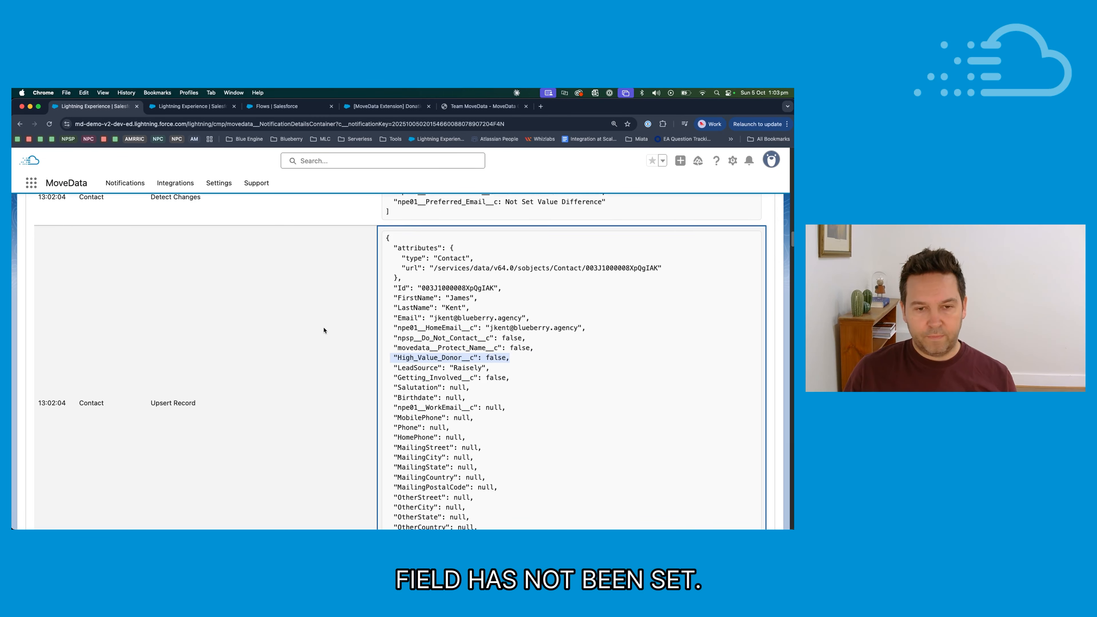
scroll(324, 329, "down", 3)
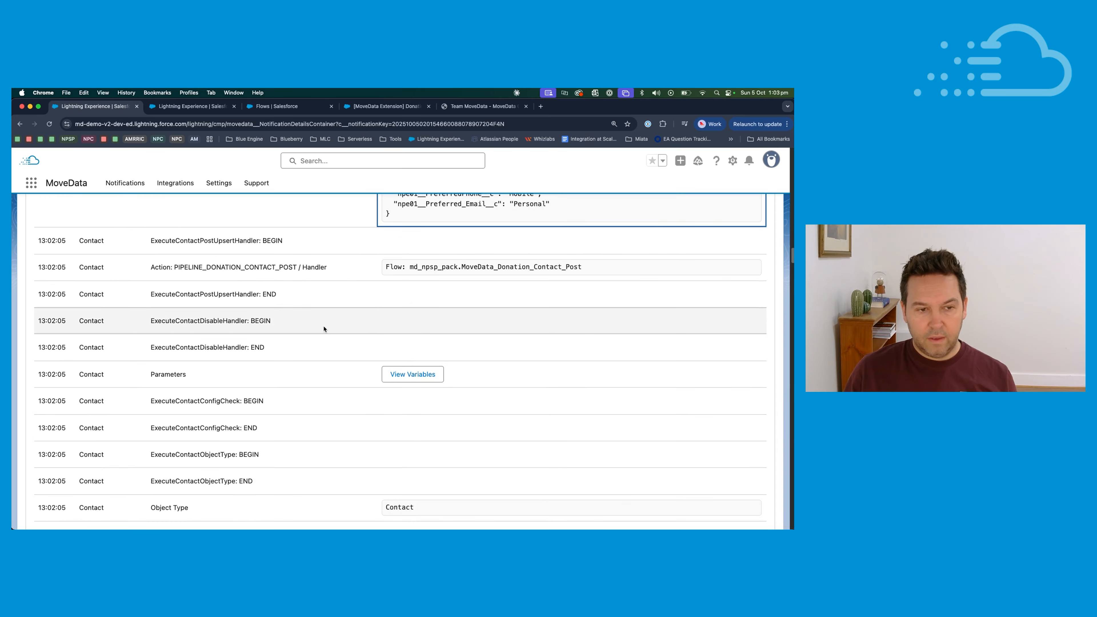
left_click(311, 322)
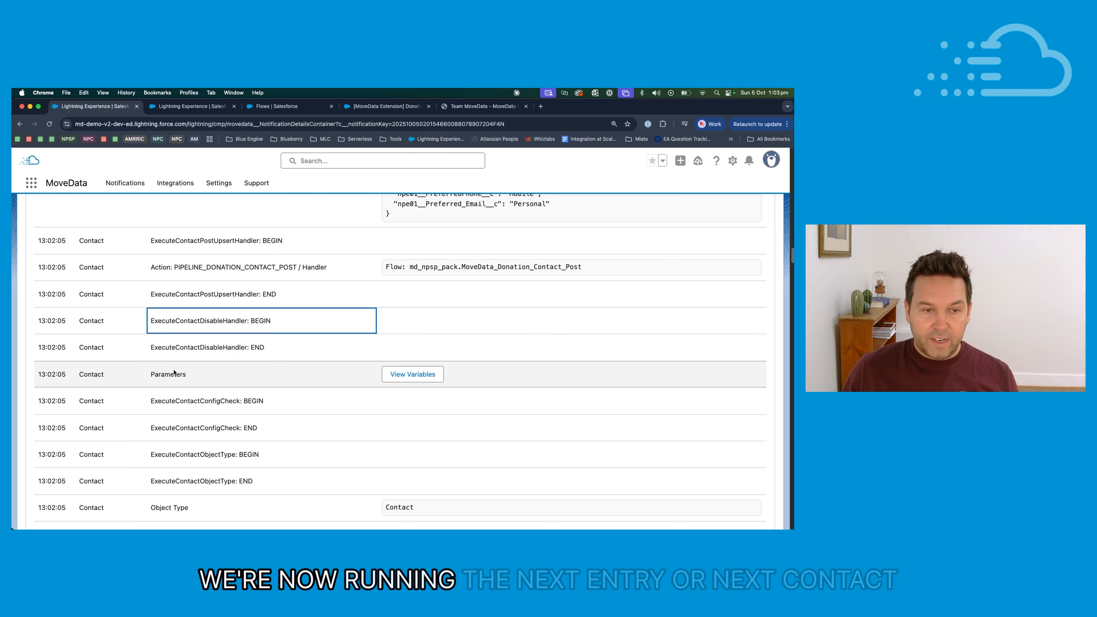
scroll(162, 350, "down", 1)
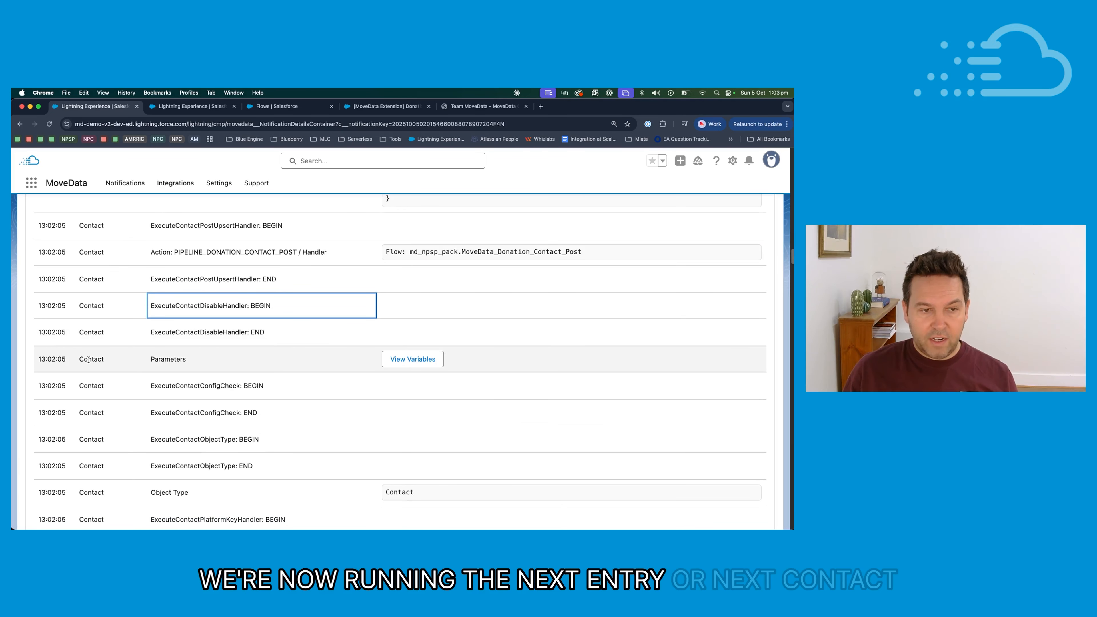
double_click(89, 360)
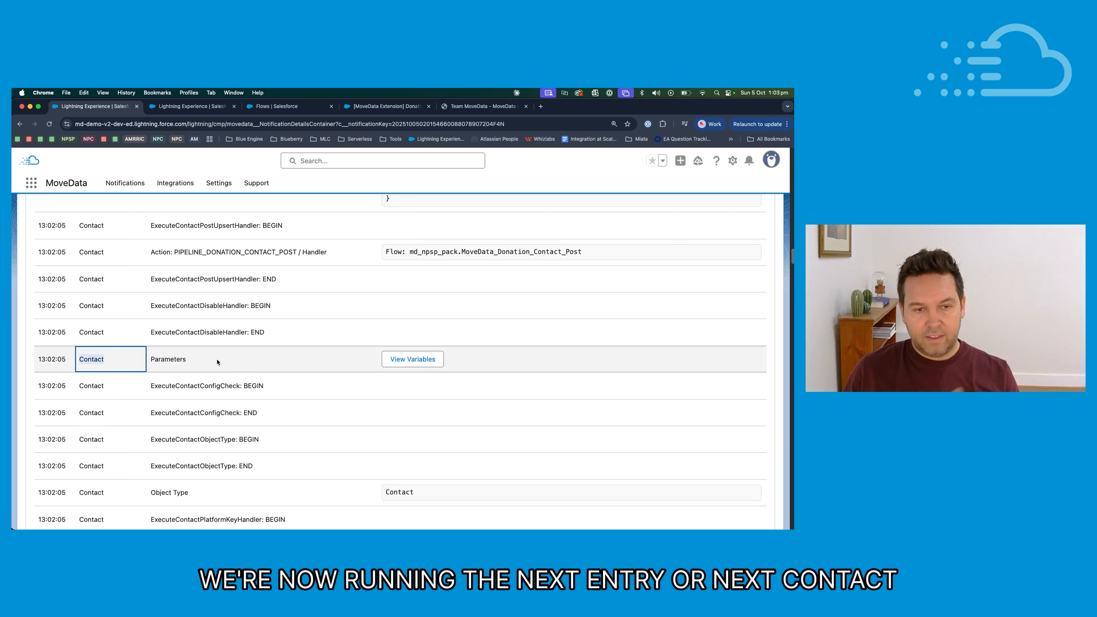
scroll(243, 361, "down", 2)
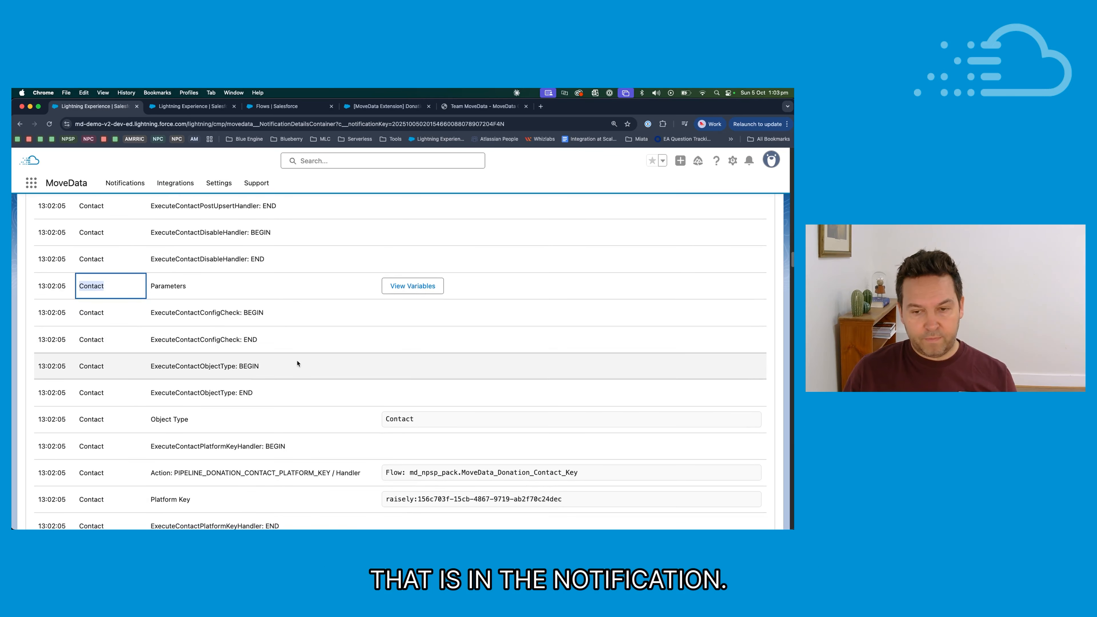
scroll(298, 363, "down", 2)
scroll(359, 277, "up", 1)
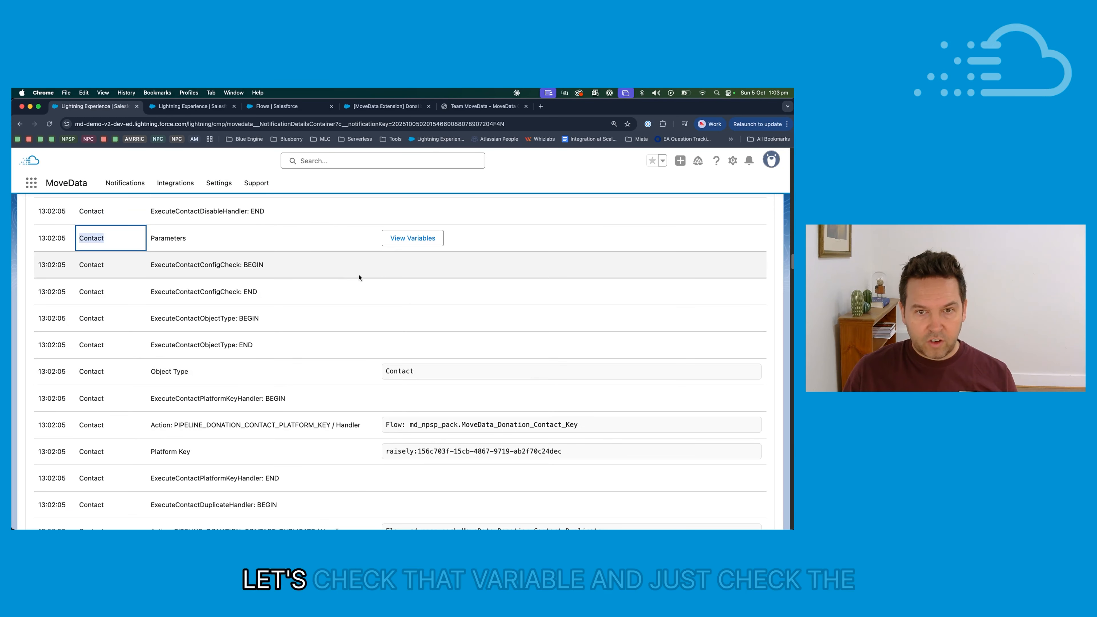
- View the second contact's variables, filter them by "Context", check the Context_Donor value and close the list
left_click(401, 238)
left_click(294, 225)
type("Context")
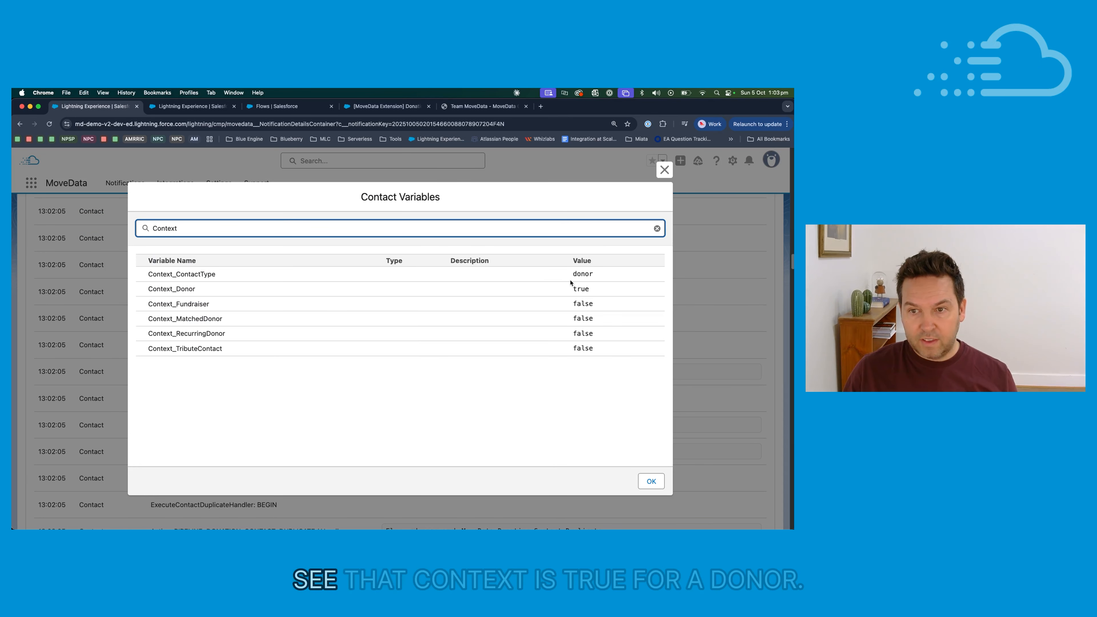
left_click(581, 289)
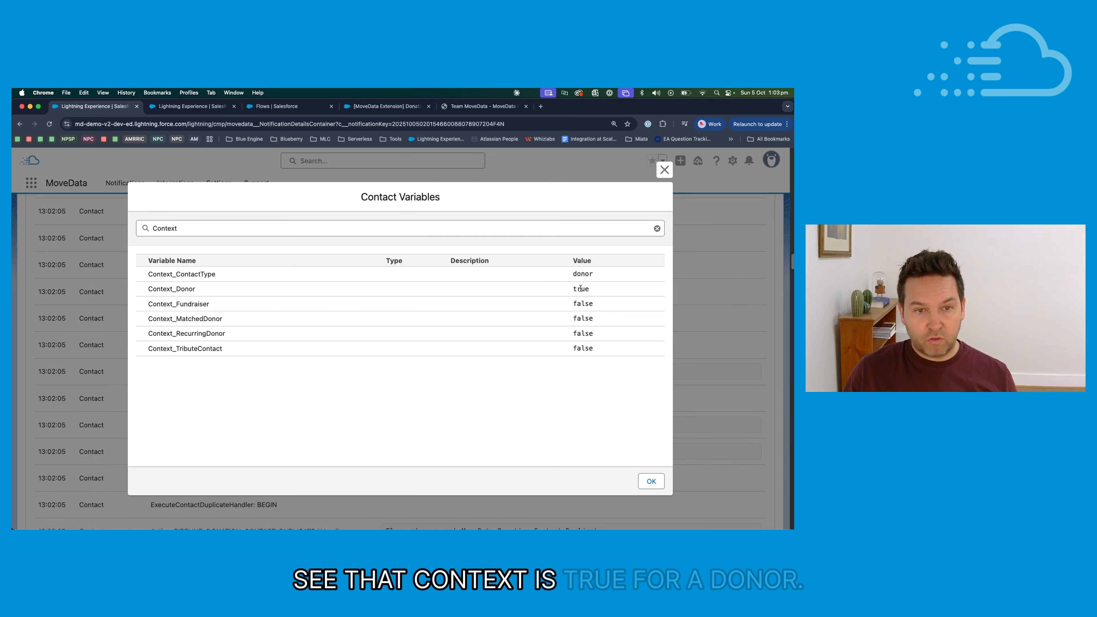
left_click(665, 169)
- Examine the second contact's Salesforce Duplicate Check results and the New Record entry that follows them
scroll(449, 339, "down", 10)
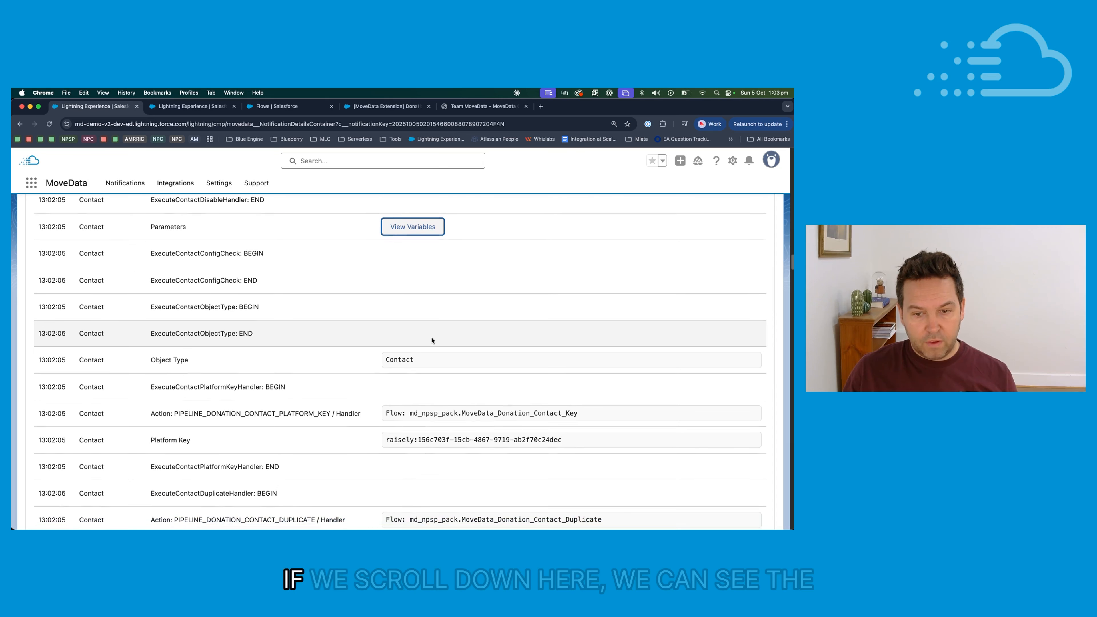
scroll(432, 339, "down", 5)
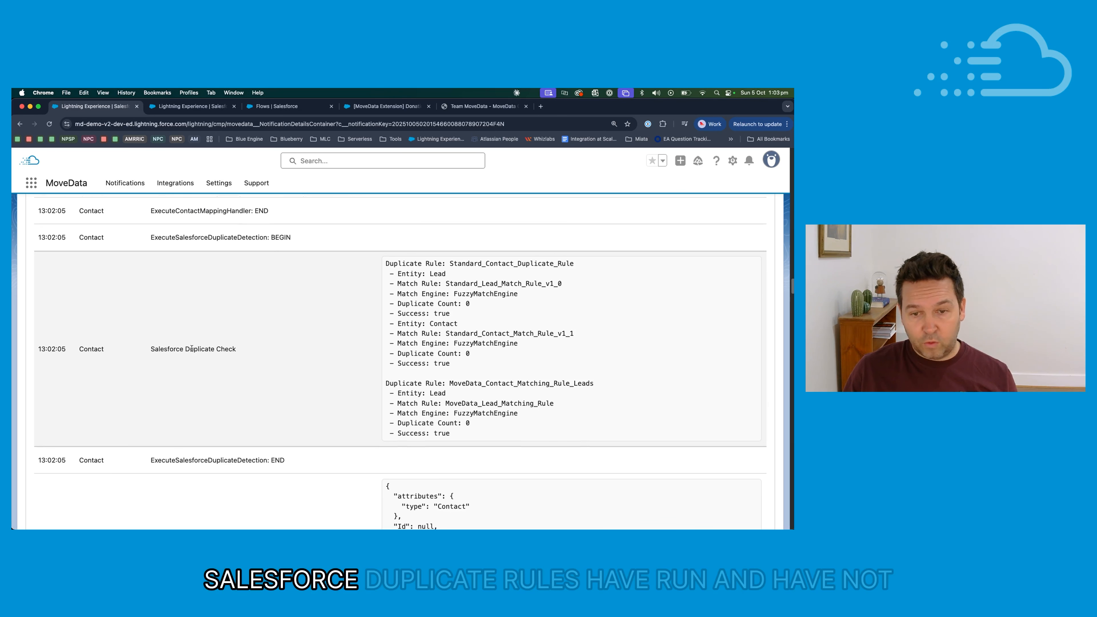
left_click_drag(483, 434, 387, 264)
left_click(387, 265)
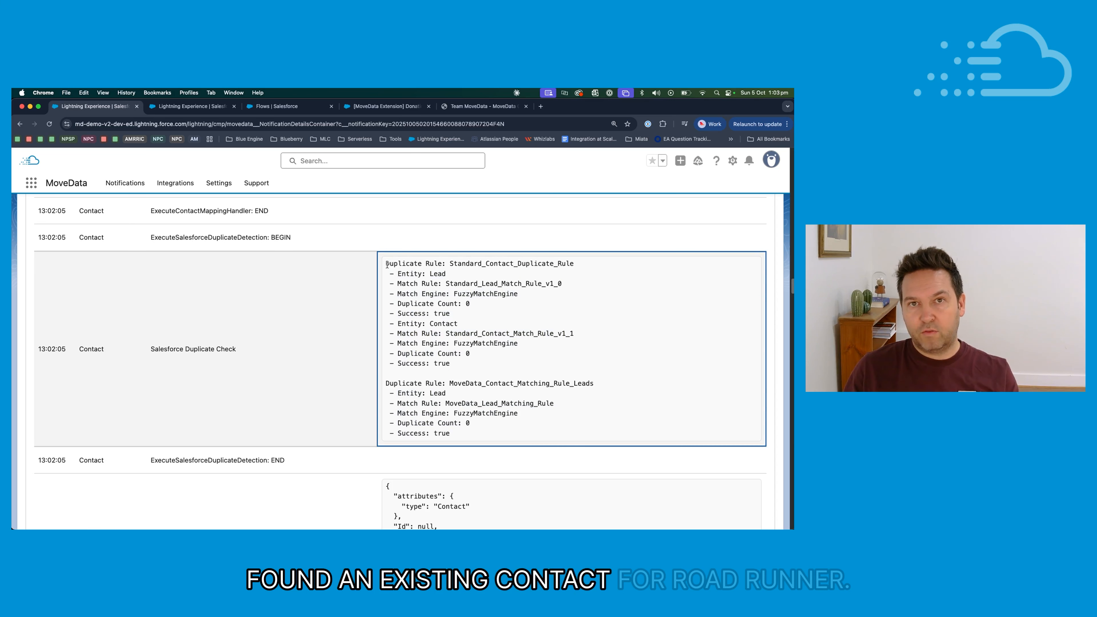
scroll(387, 274, "down", 5)
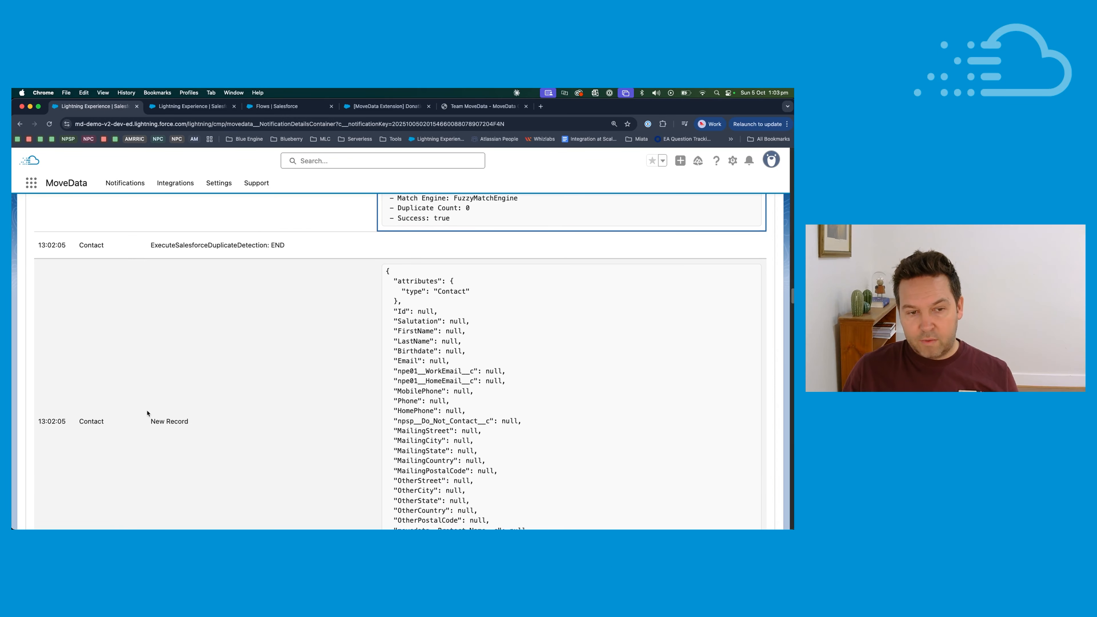
left_click_drag(150, 421, 223, 423)
left_click(237, 422)
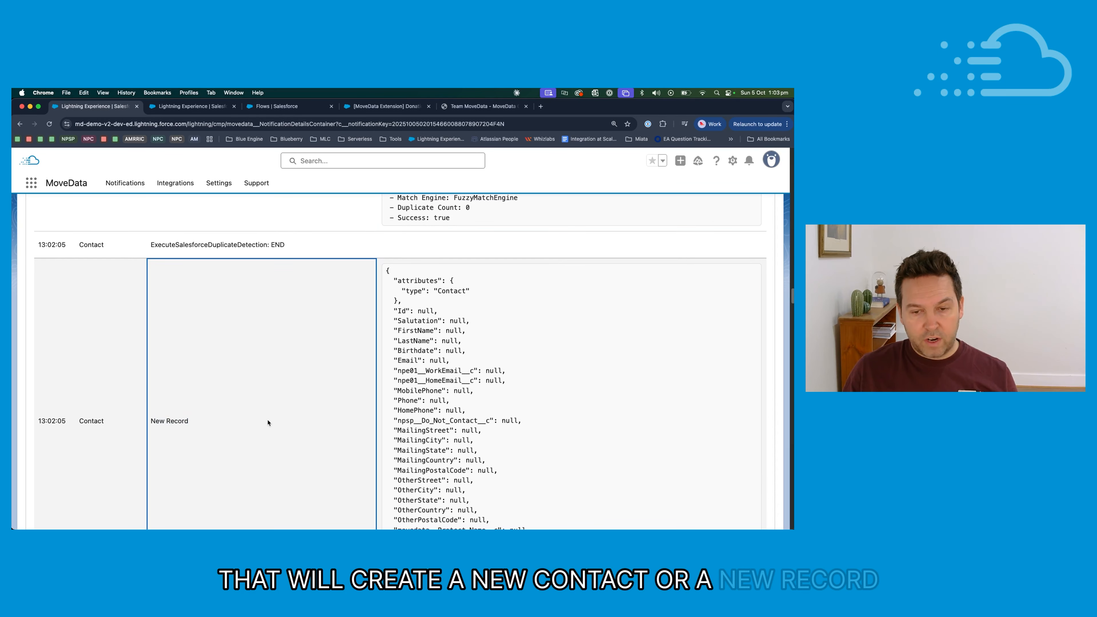
- Check the donor's contact mapping for the MoveData_Donation_Contact_Mapping_HV_Ext flow and inspect High_Value_Donor__c in the donor's Upsert Record entry
scroll(268, 422, "down", 6)
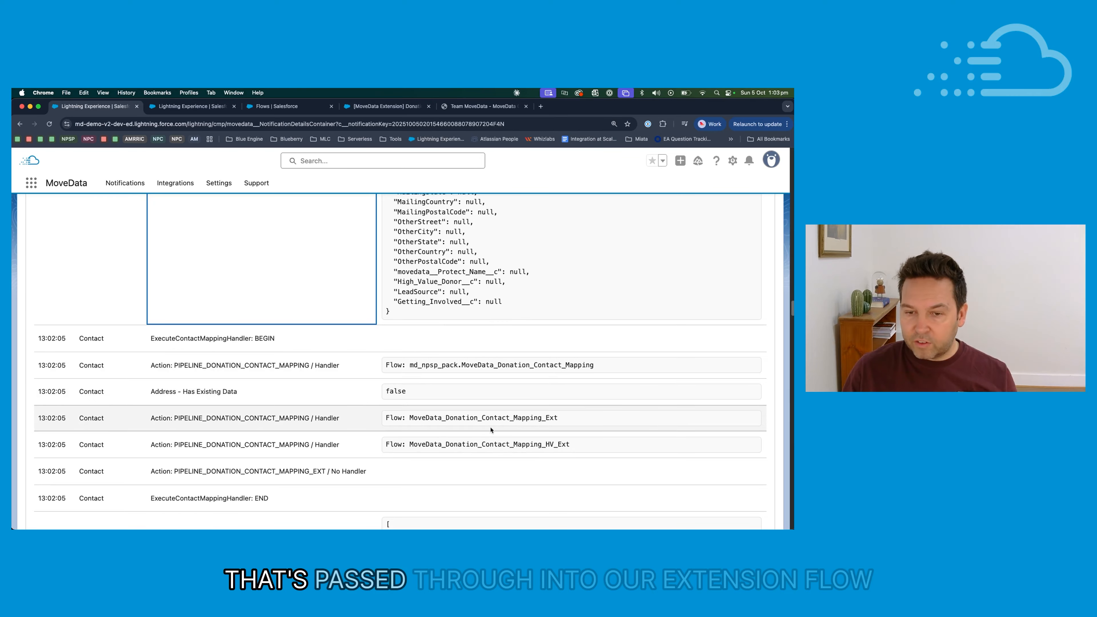
double_click(490, 444)
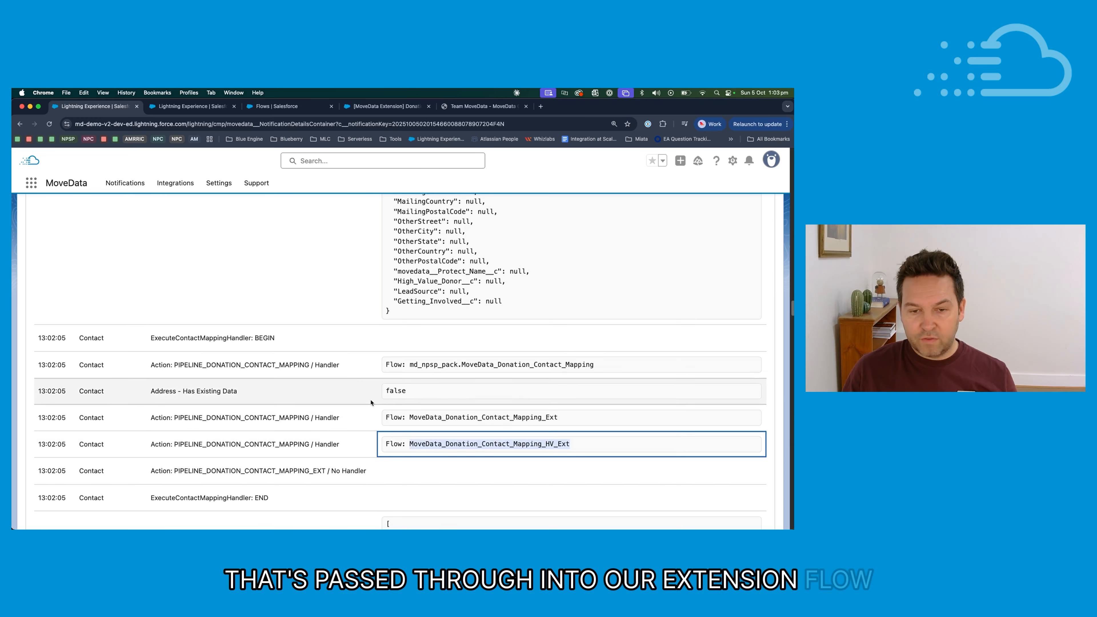
scroll(371, 403, "down", 5)
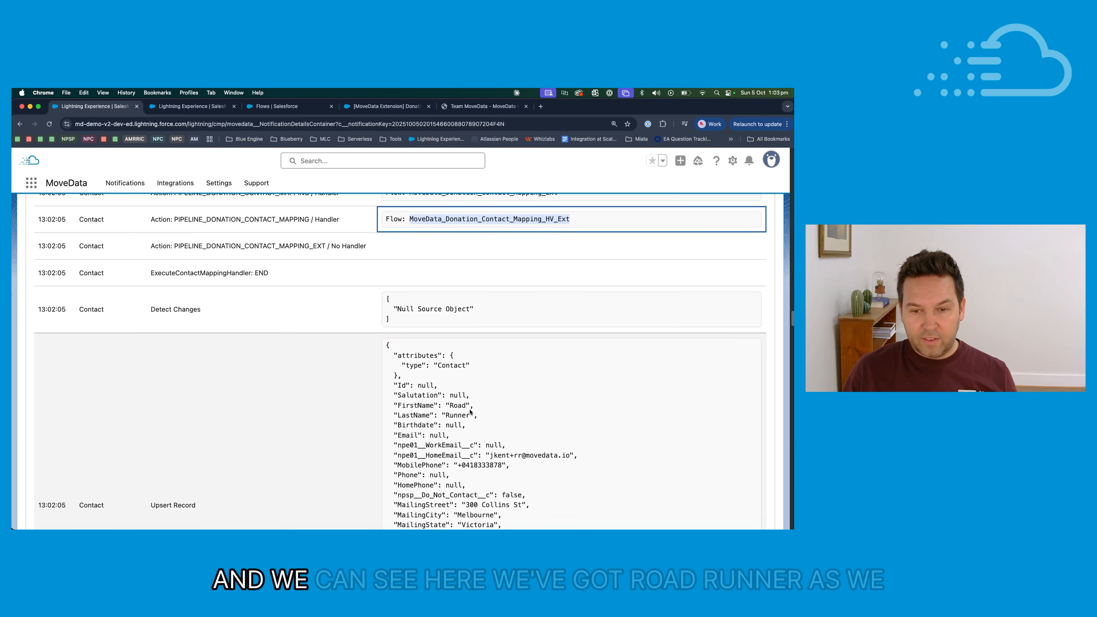
scroll(470, 411, "down", 3)
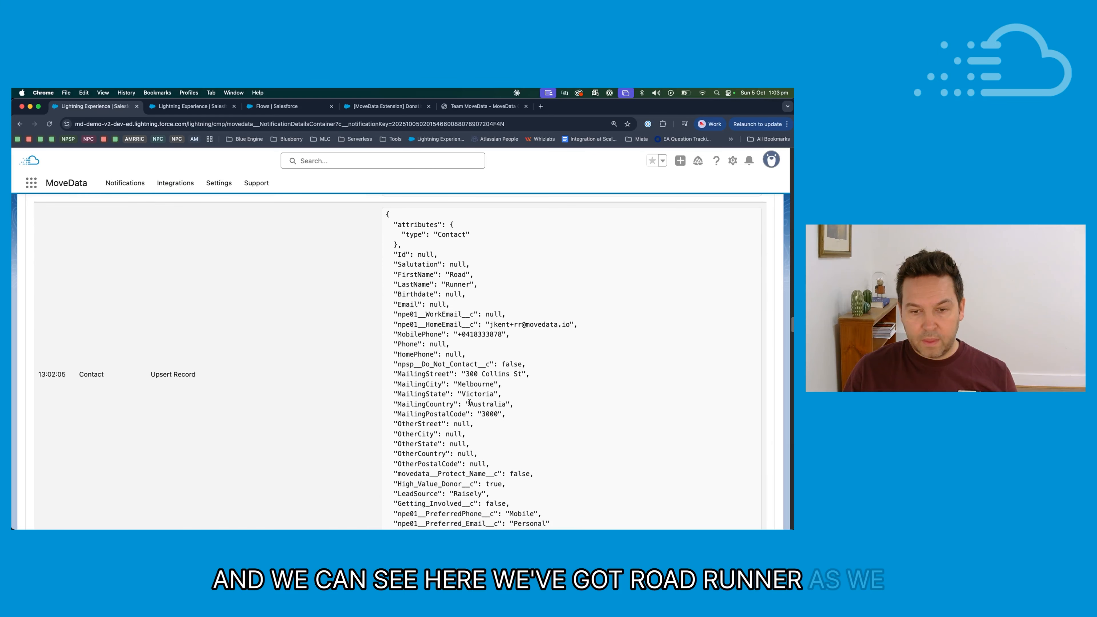
scroll(470, 403, "down", 3)
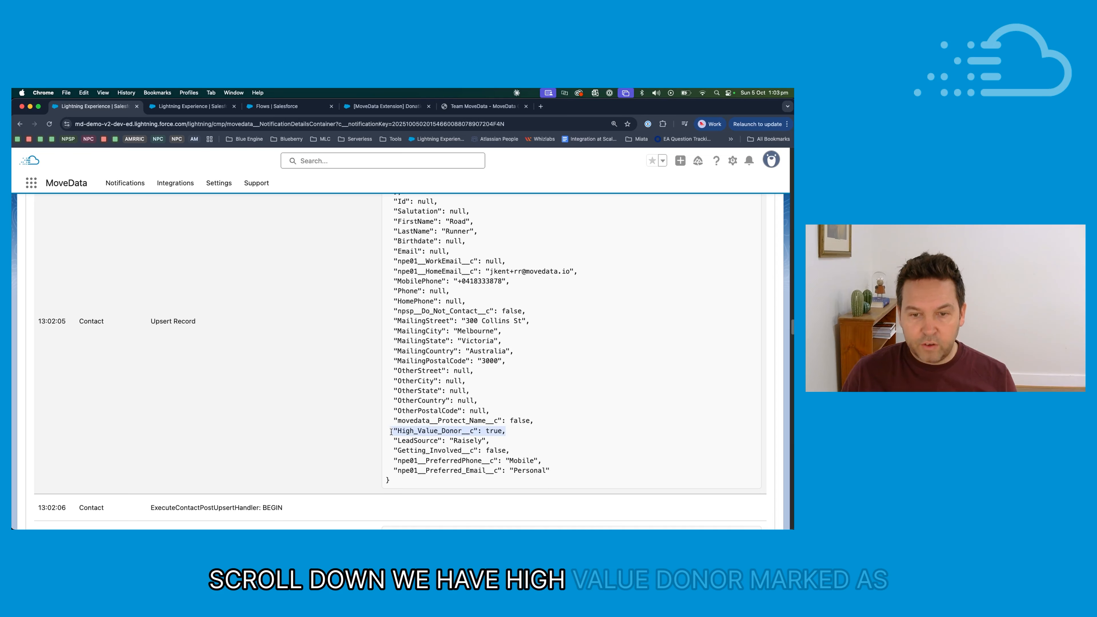
left_click_drag(391, 432, 387, 432)
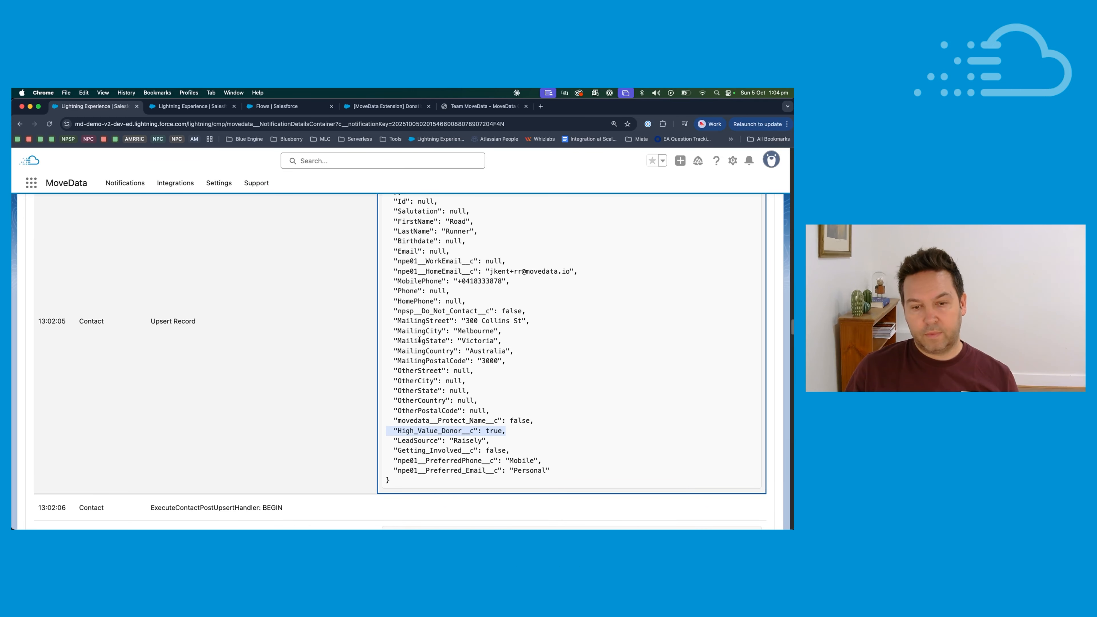
- Return from the execution log to the notification's summary and find the donor among its Contact records
scroll(419, 340, "down", 3)
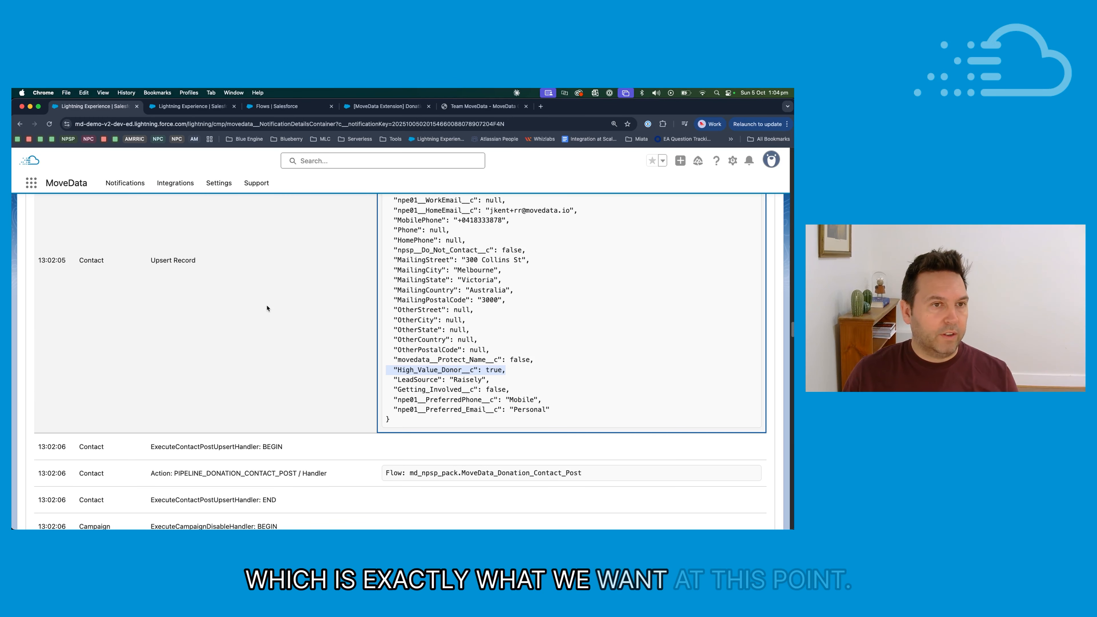
scroll(267, 307, "up", 10)
scroll(266, 308, "up", 15)
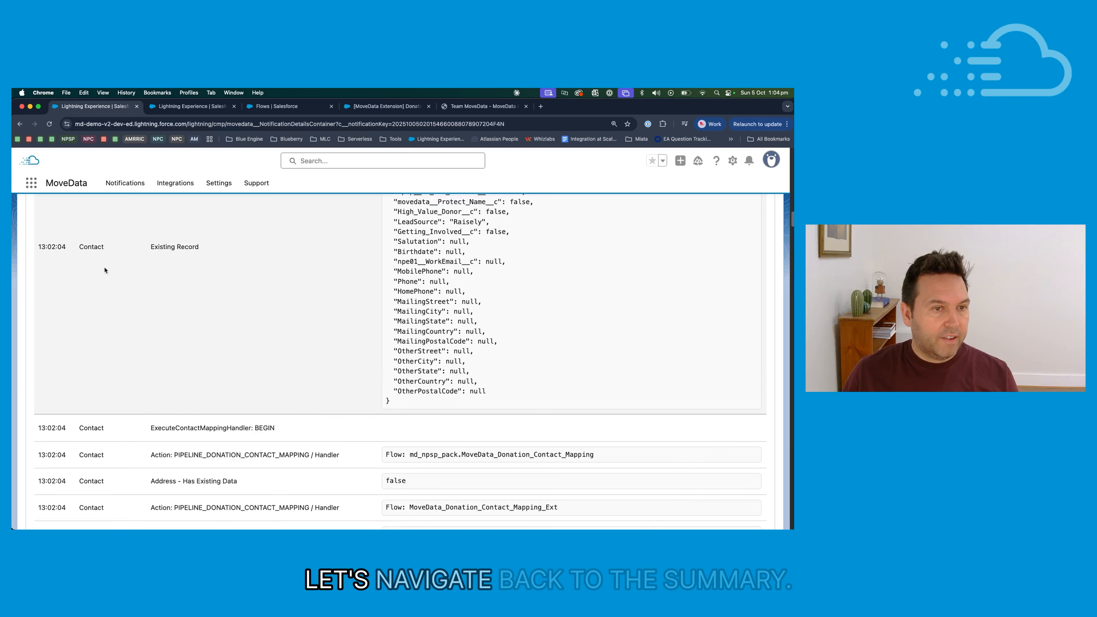
scroll(102, 269, "up", 10)
left_click(49, 289)
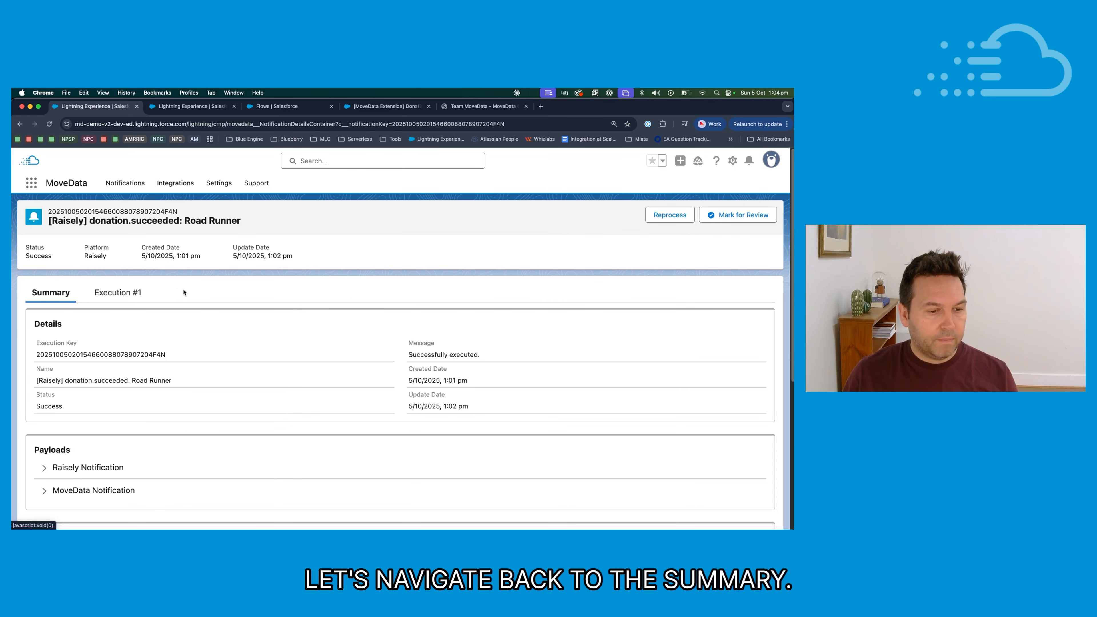
scroll(180, 296, "down", 2)
scroll(186, 301, "down", 4)
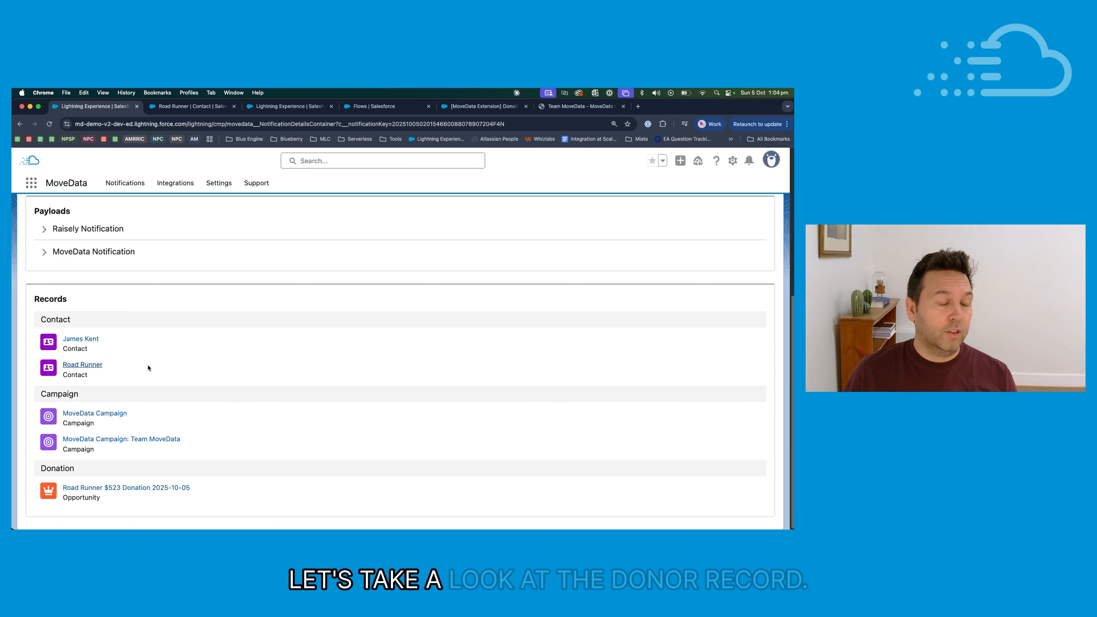
- Open the donor's contact record and check the High Value Donor field in the Misc section of its details
left_click(197, 111)
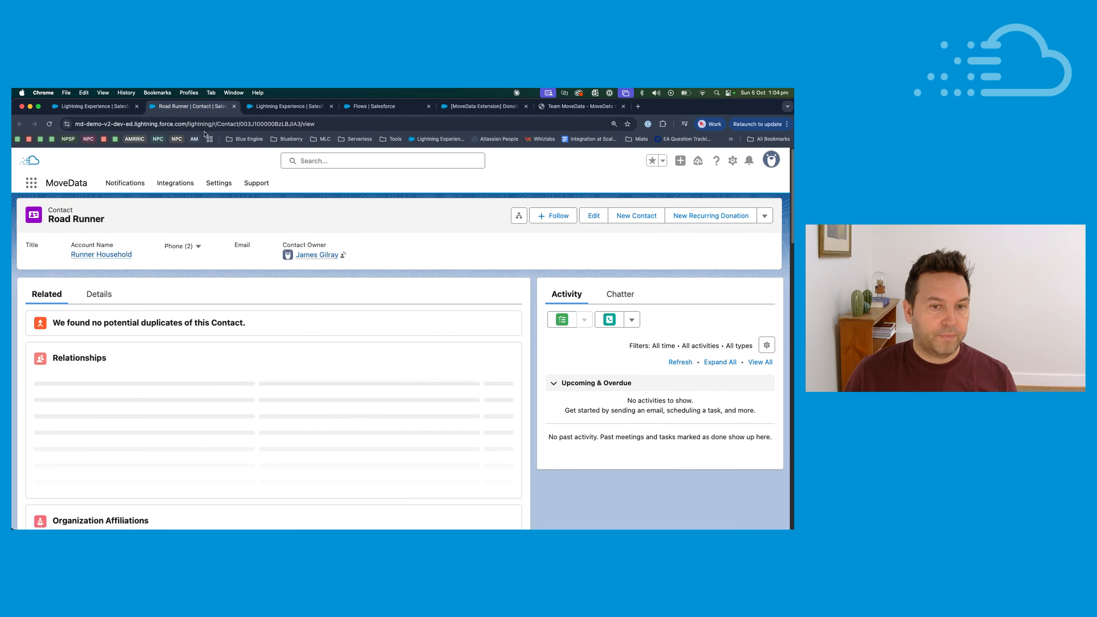
left_click(98, 294)
scroll(246, 322, "down", 8)
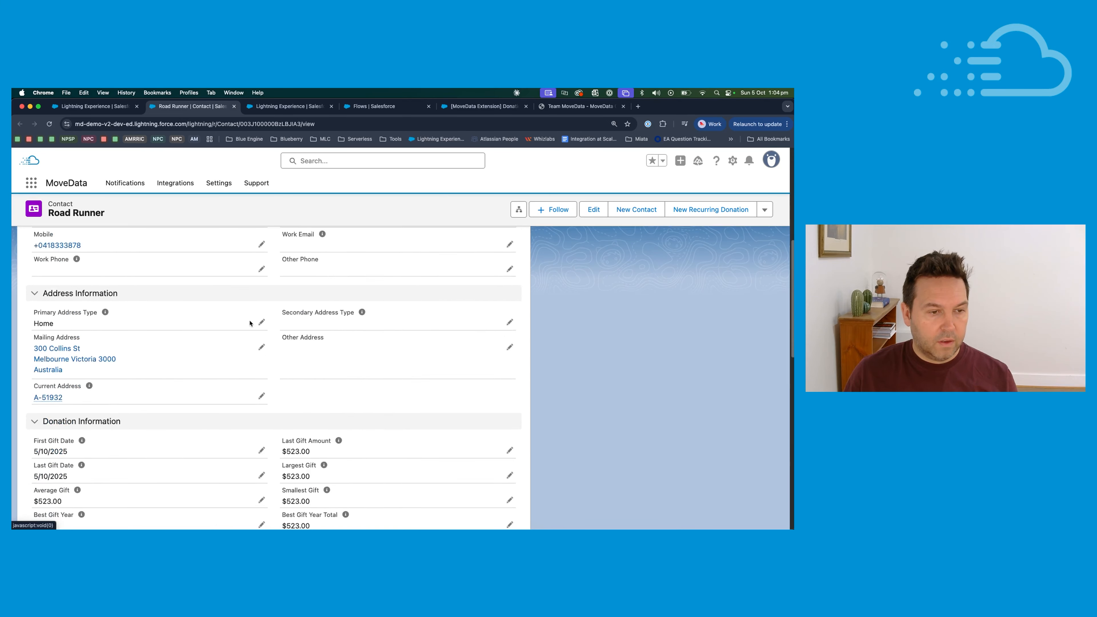
scroll(249, 324, "down", 6)
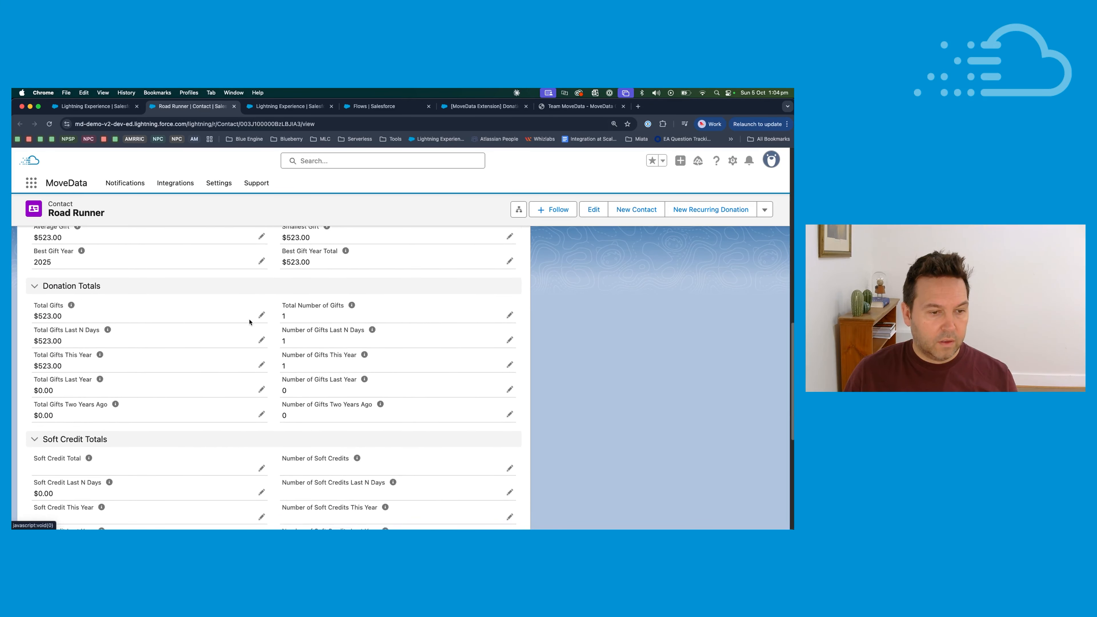
scroll(250, 322, "down", 7)
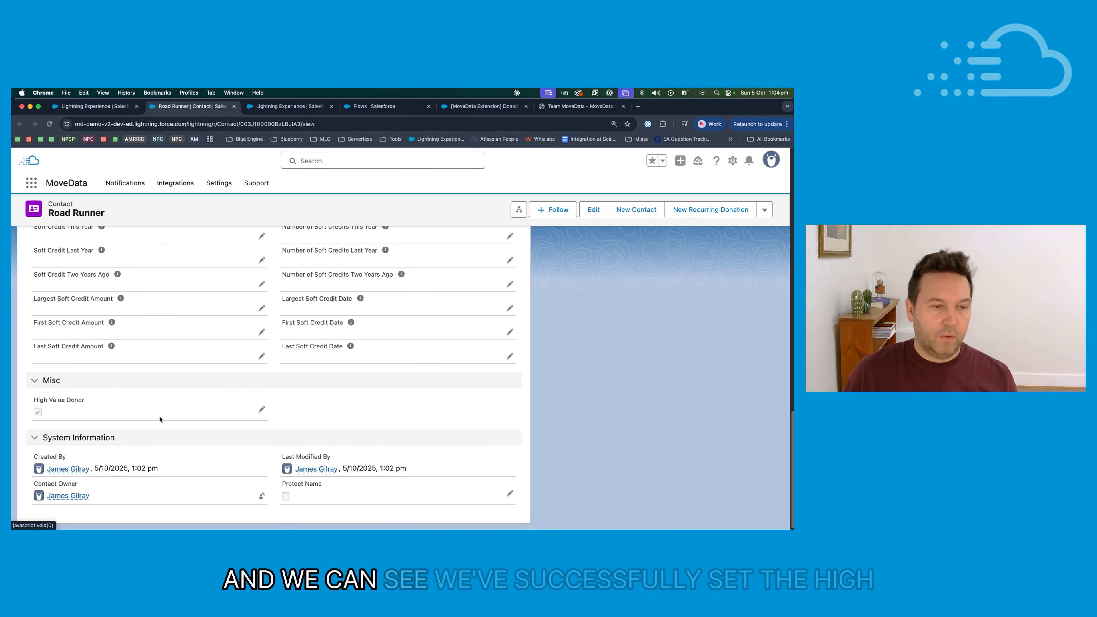